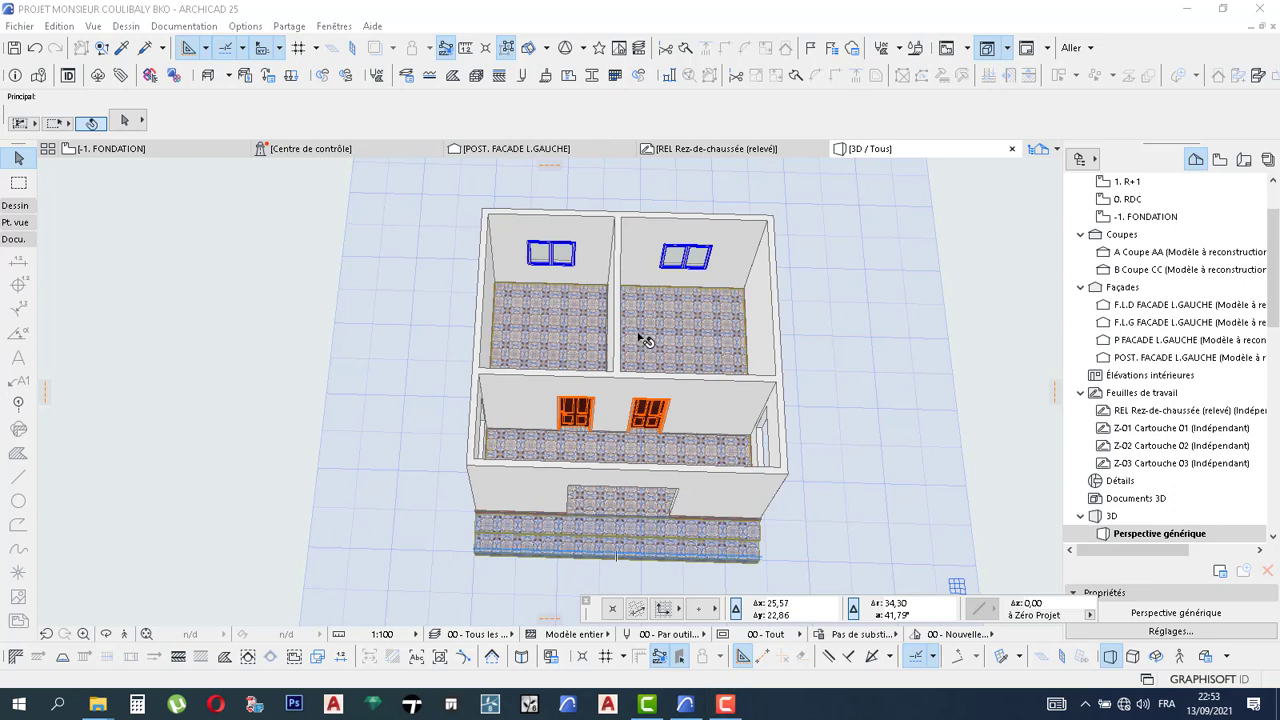
# Orbit around the house in the 3D view to examine its front facade and the rooms from above
pyautogui.click(105, 634)
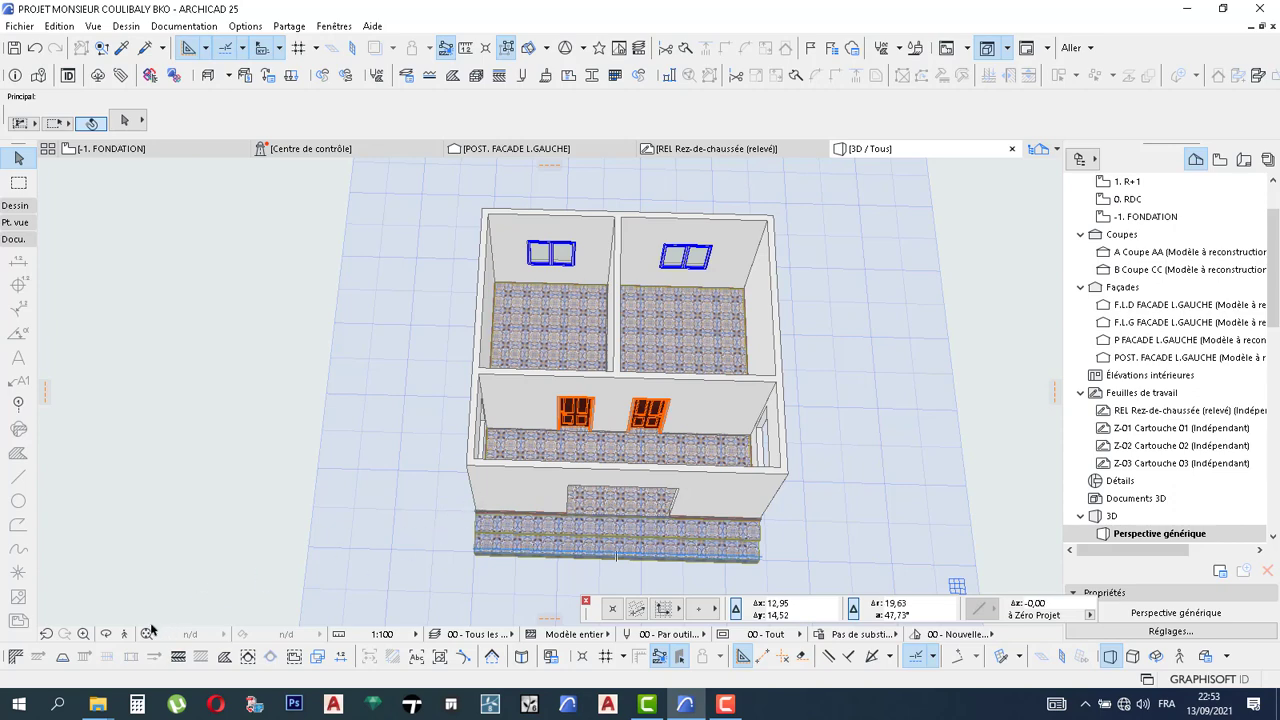
pyautogui.click(107, 636)
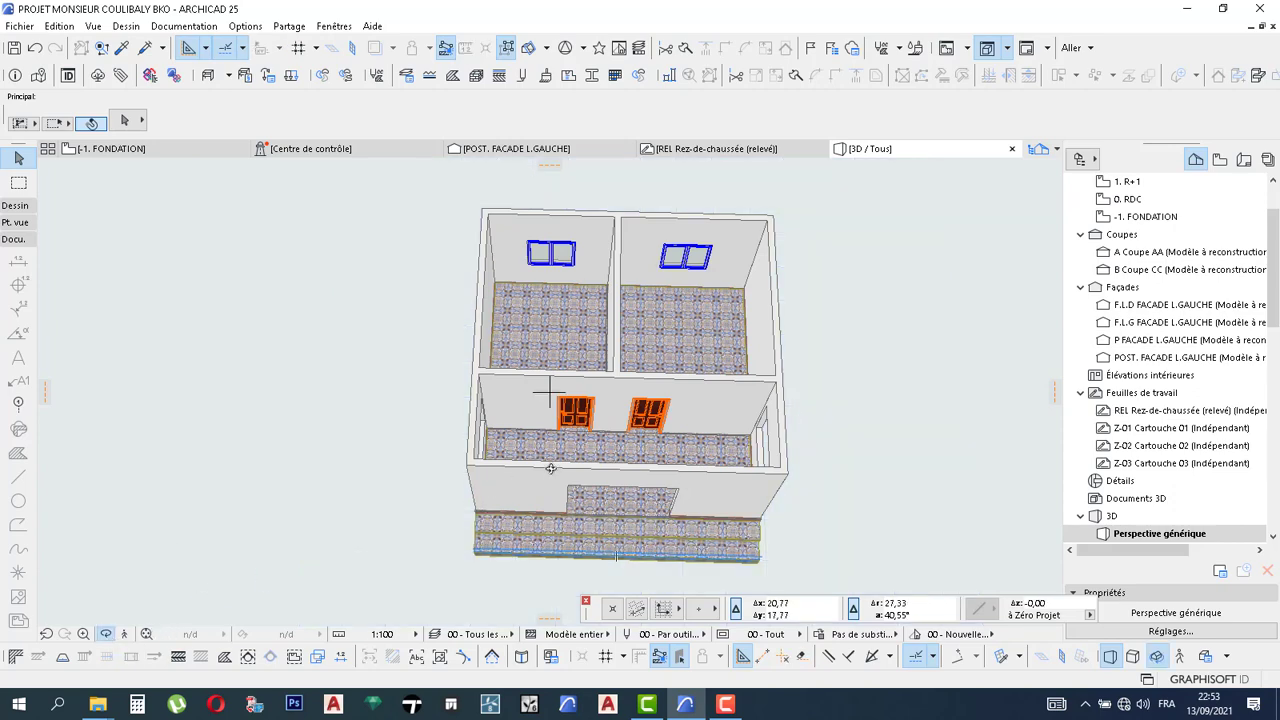
pyautogui.moveTo(543, 386); pyautogui.dragTo(664, 423)
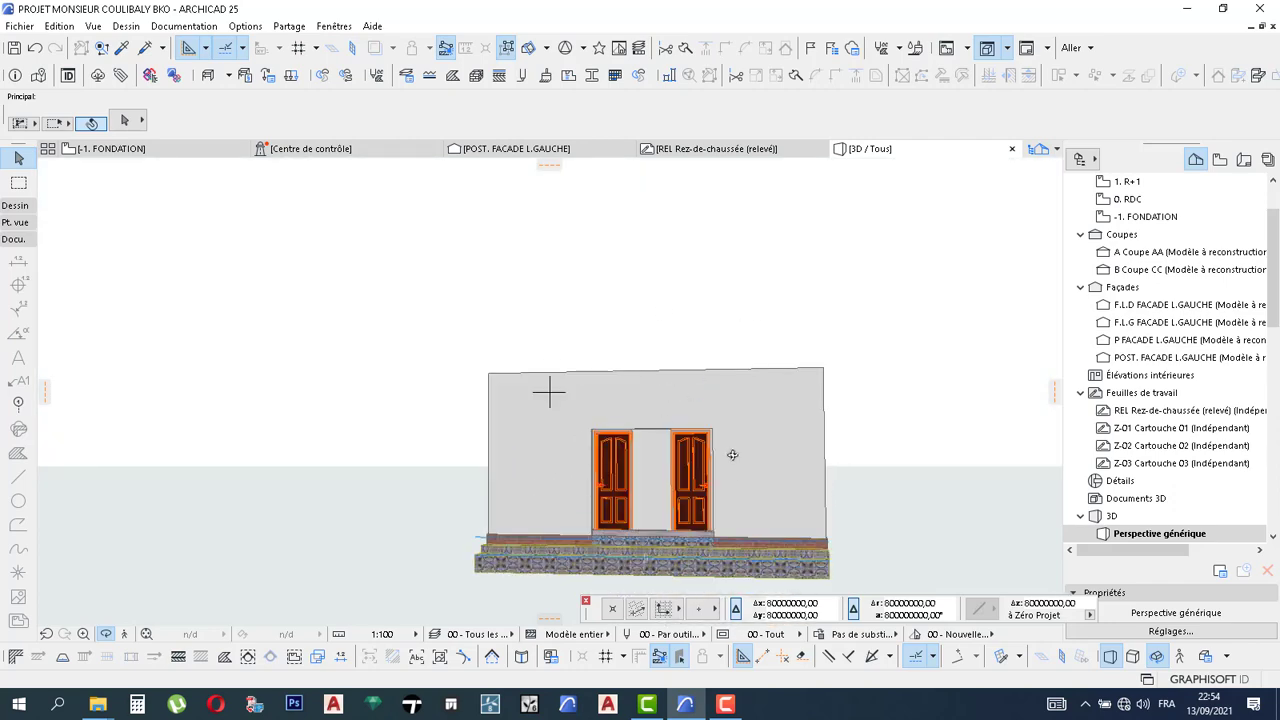
pyautogui.moveTo(732, 455); pyautogui.dragTo(698, 281)
pyautogui.scroll(5, 700, 300)
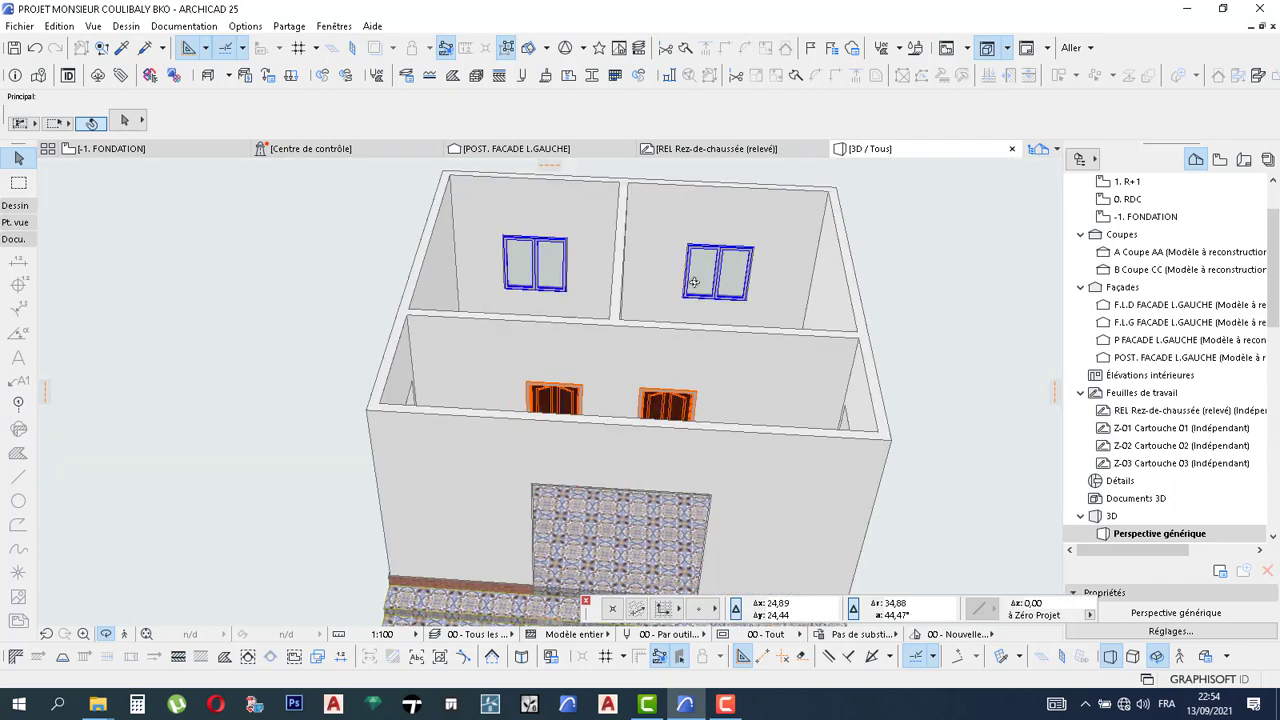
# Open the RDC floor plan, then select and copy the four exterior walls of the house
pyautogui.click(1133, 200)
pyautogui.doubleClick(1140, 216)
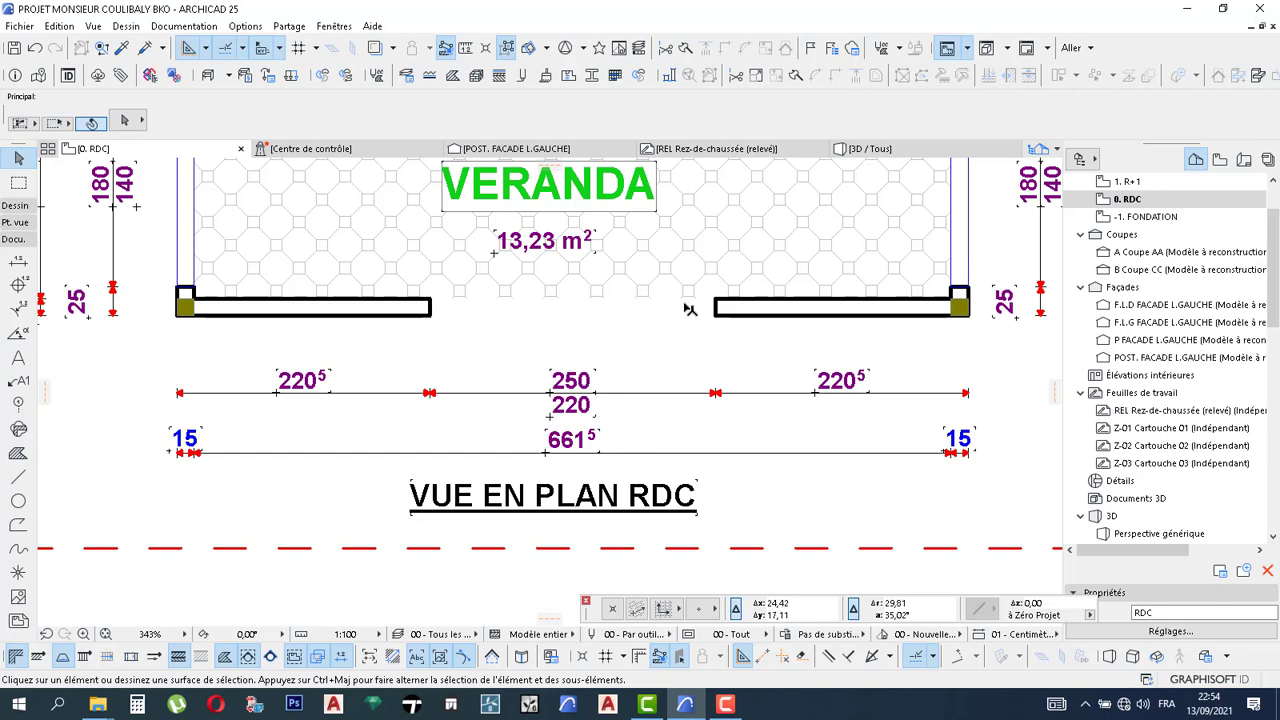
pyautogui.scroll(-12, 702, 271)
pyautogui.moveTo(706, 267); pyautogui.dragTo(694, 385, button='middle')
pyautogui.scroll(1, 694, 385)
pyautogui.moveTo(694, 385); pyautogui.dragTo(694, 367, button='middle')
pyautogui.scroll(5, 694, 367)
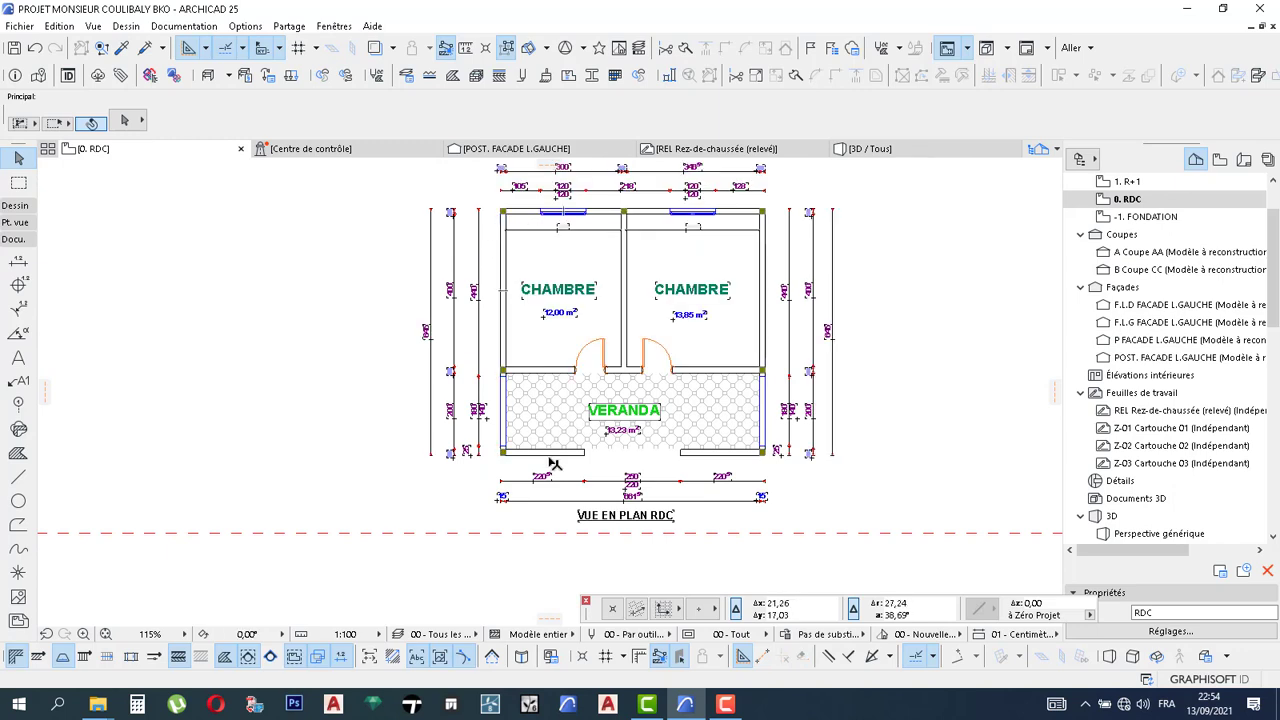
pyautogui.click(764, 320)
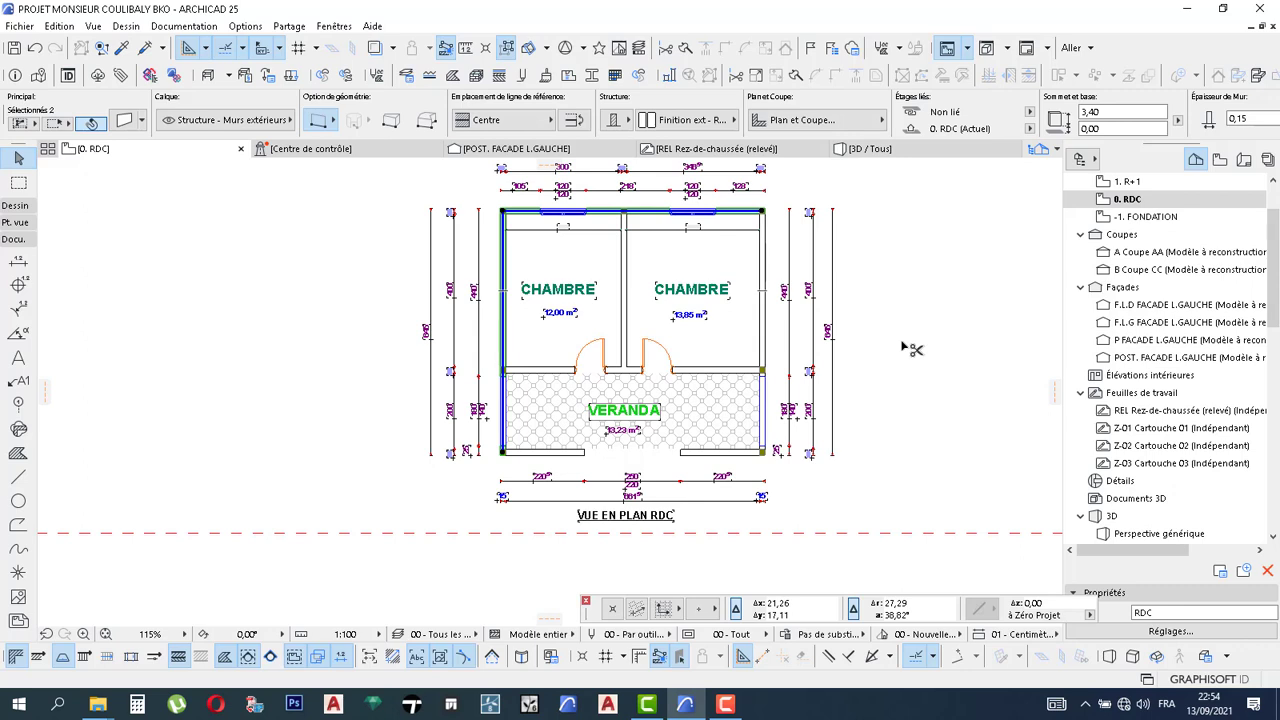
pyautogui.hotkey('ctrl', 'z')
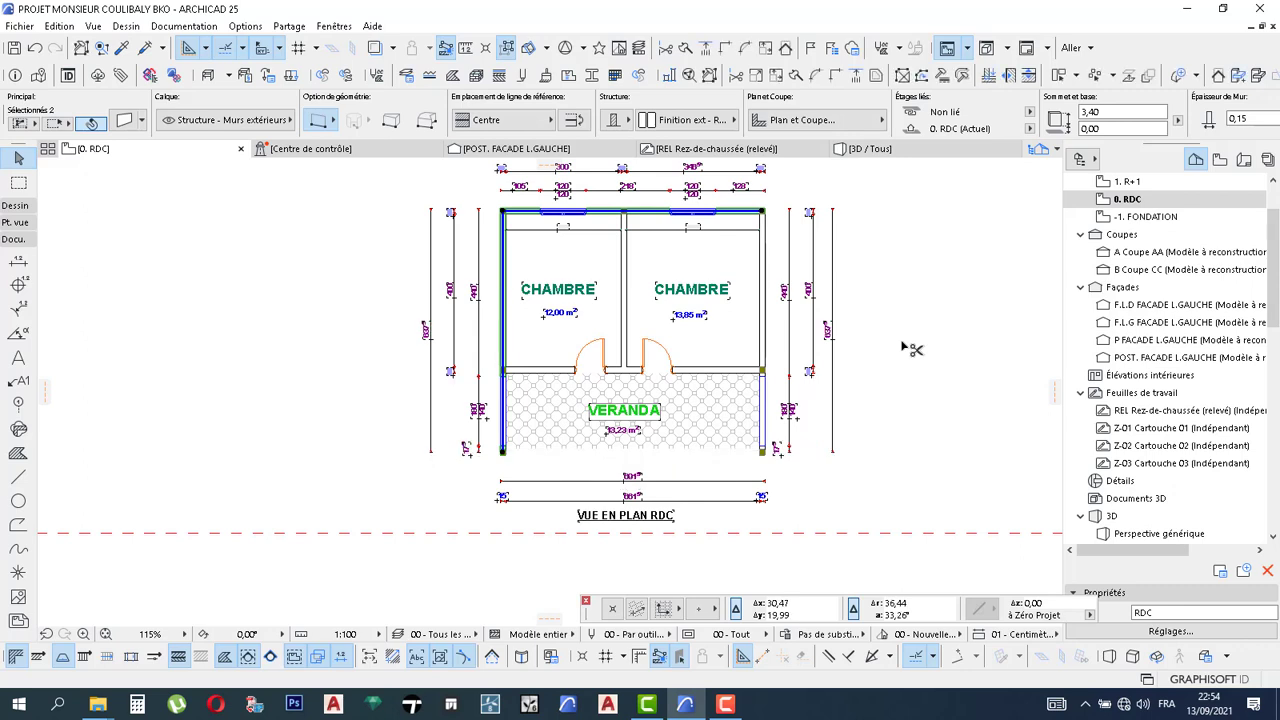
pyautogui.click(726, 706)
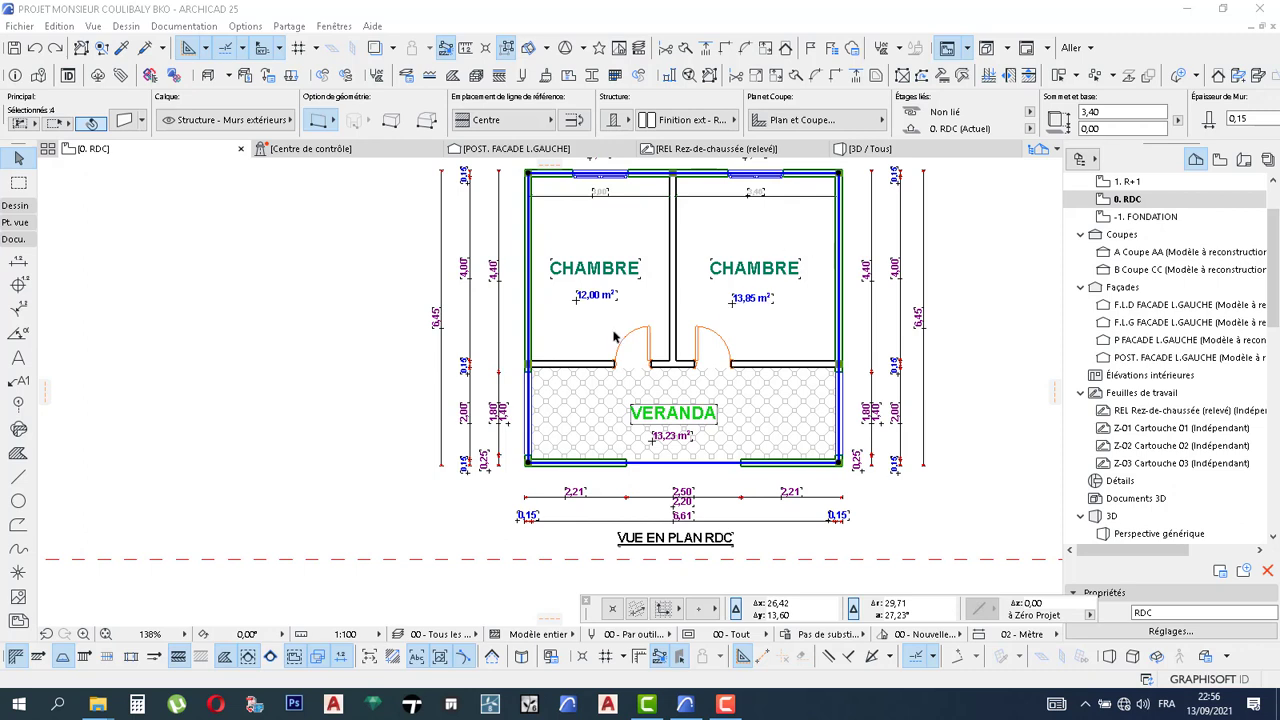
# Paste the copied exterior walls at their original position on the R+1 floor plan
pyautogui.click(1152, 184)
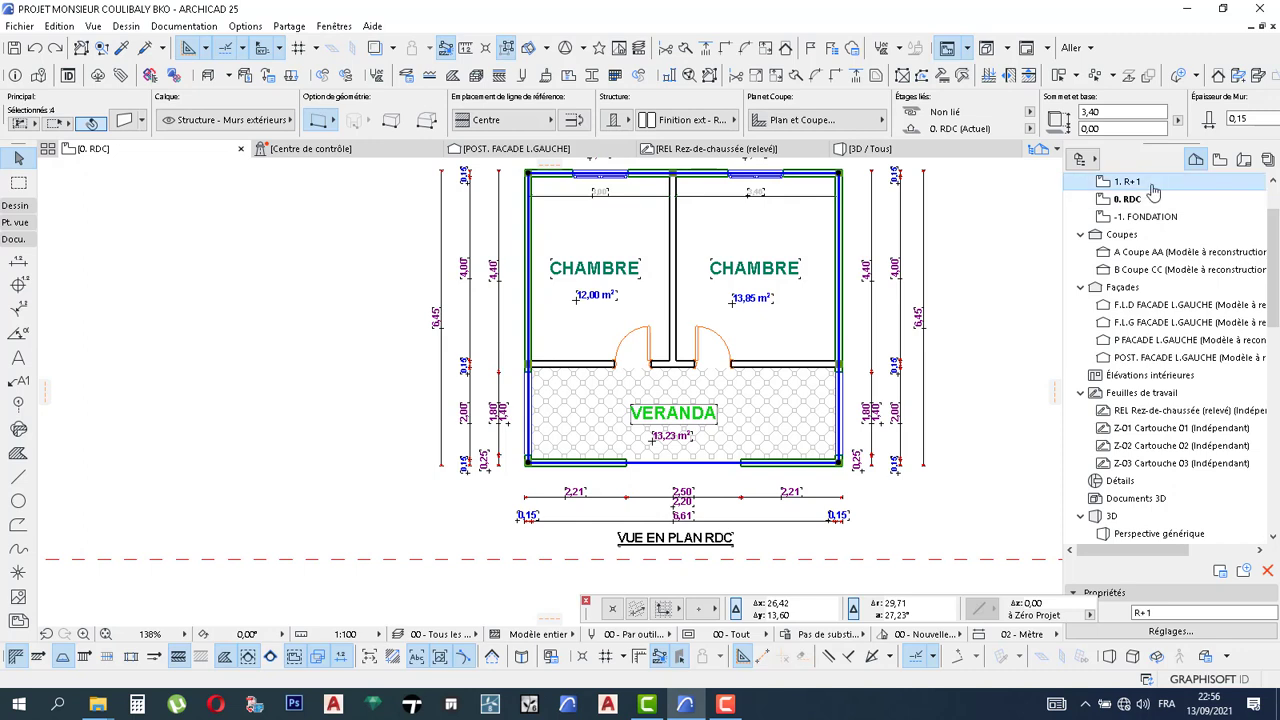
pyautogui.doubleClick(1153, 188)
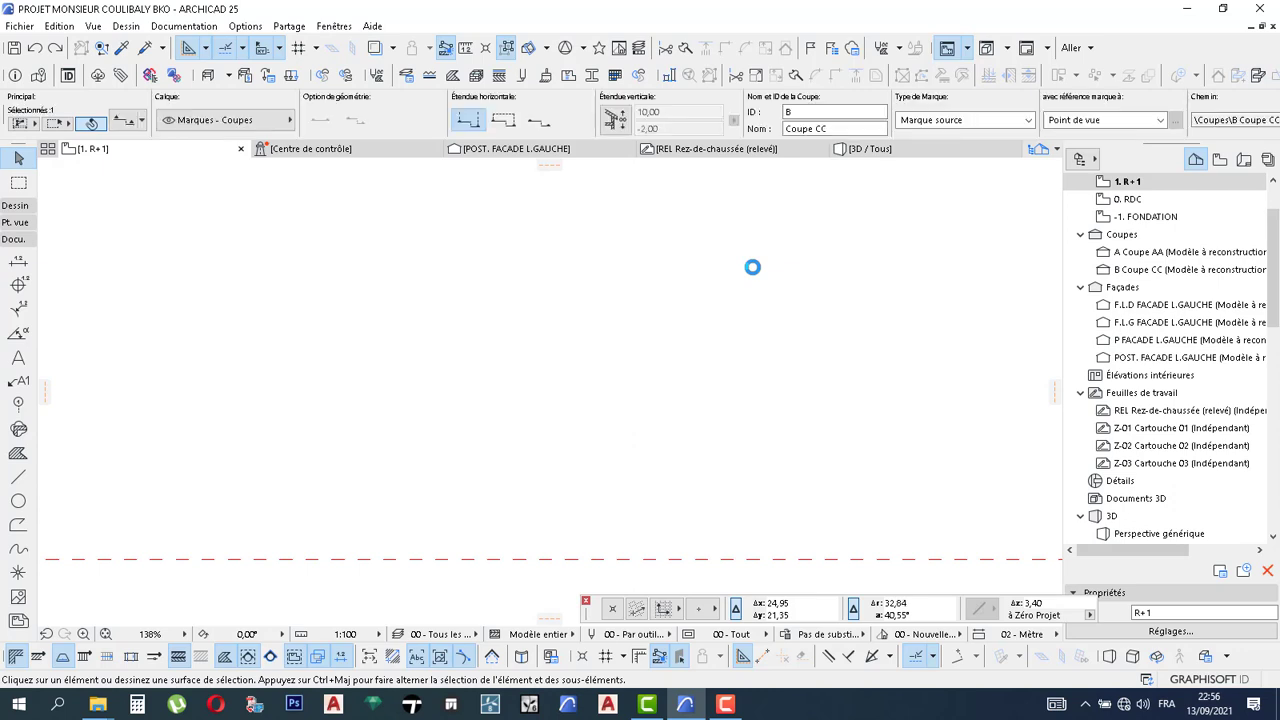
pyautogui.rightClick(752, 267)
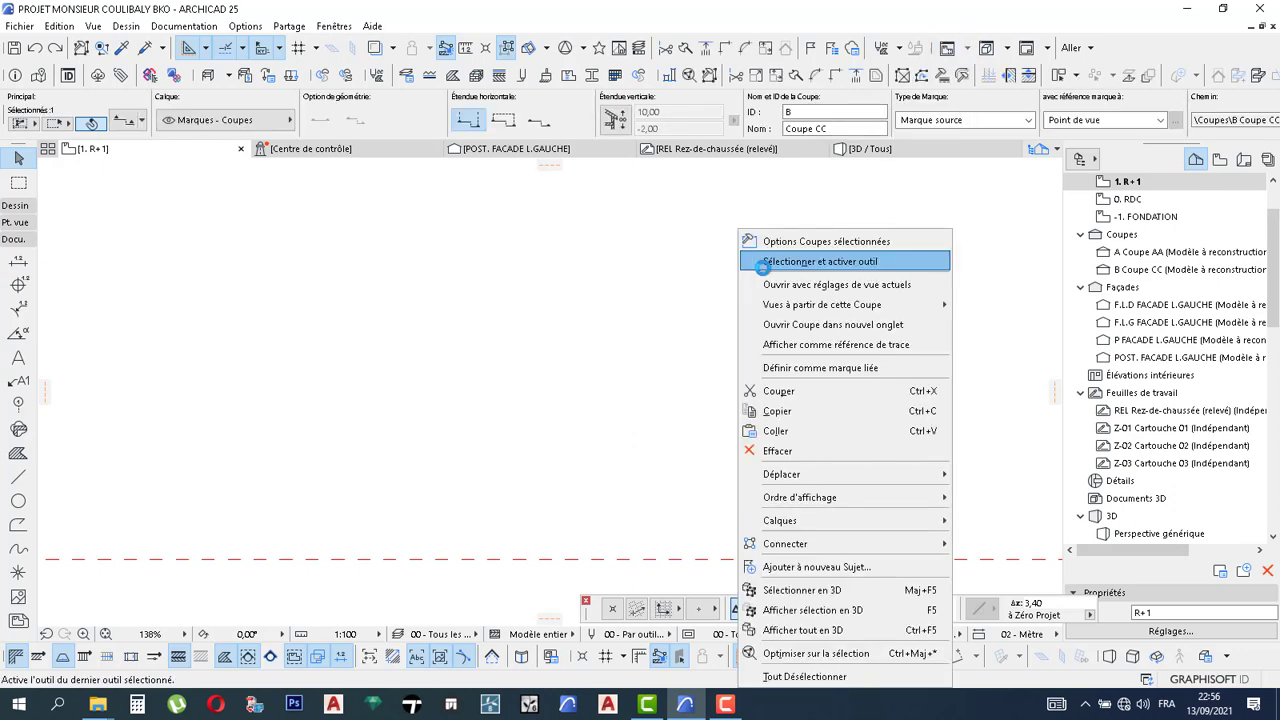
pyautogui.click(789, 430)
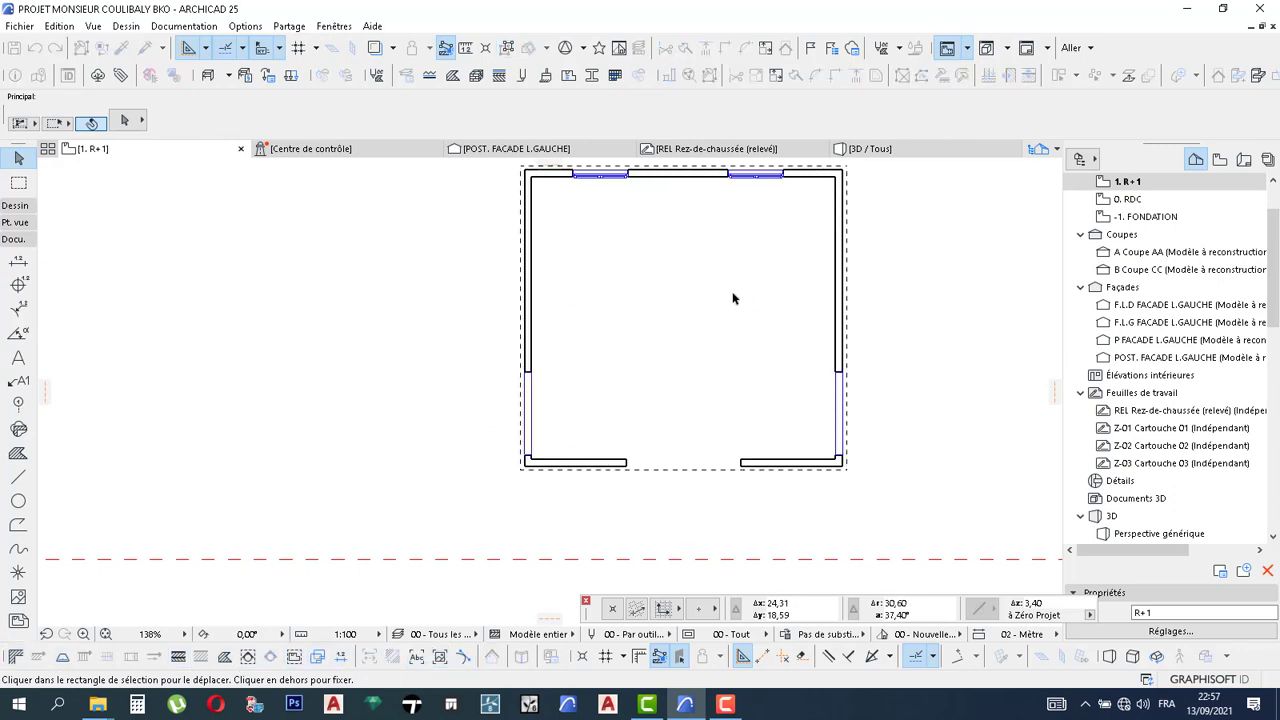
pyautogui.moveTo(681, 310); pyautogui.dragTo(648, 343, button='middle')
pyautogui.click(906, 294)
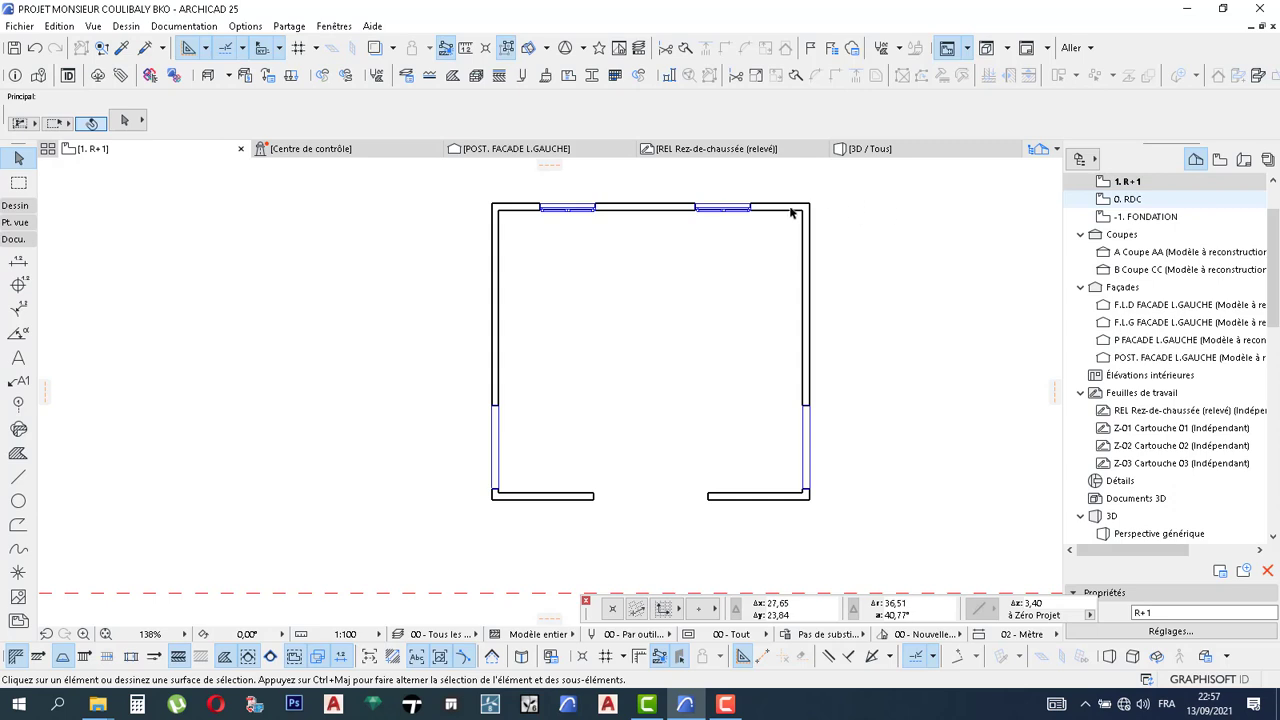
# Delete the two rear windows, the two side openings and the front opening from the R+1 walls
pyautogui.click(755, 207)
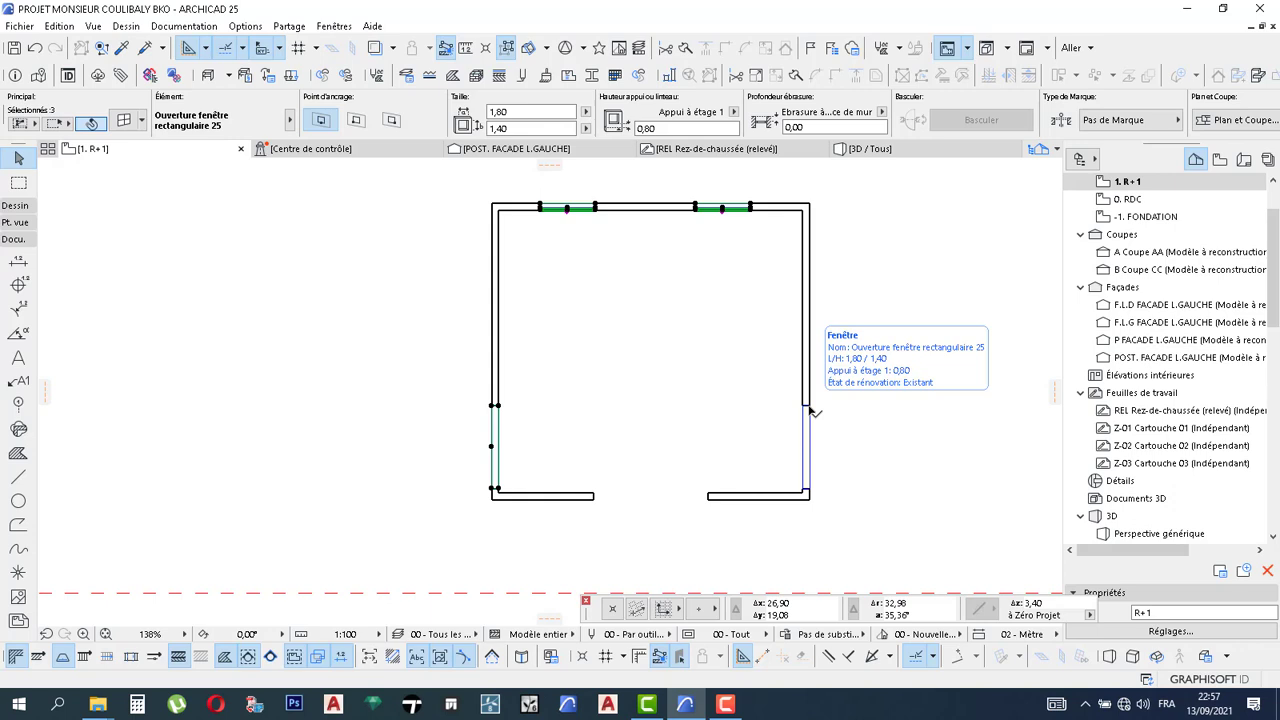
pyautogui.keyDown('shift'); pyautogui.click(811, 410); pyautogui.keyUp('shift')
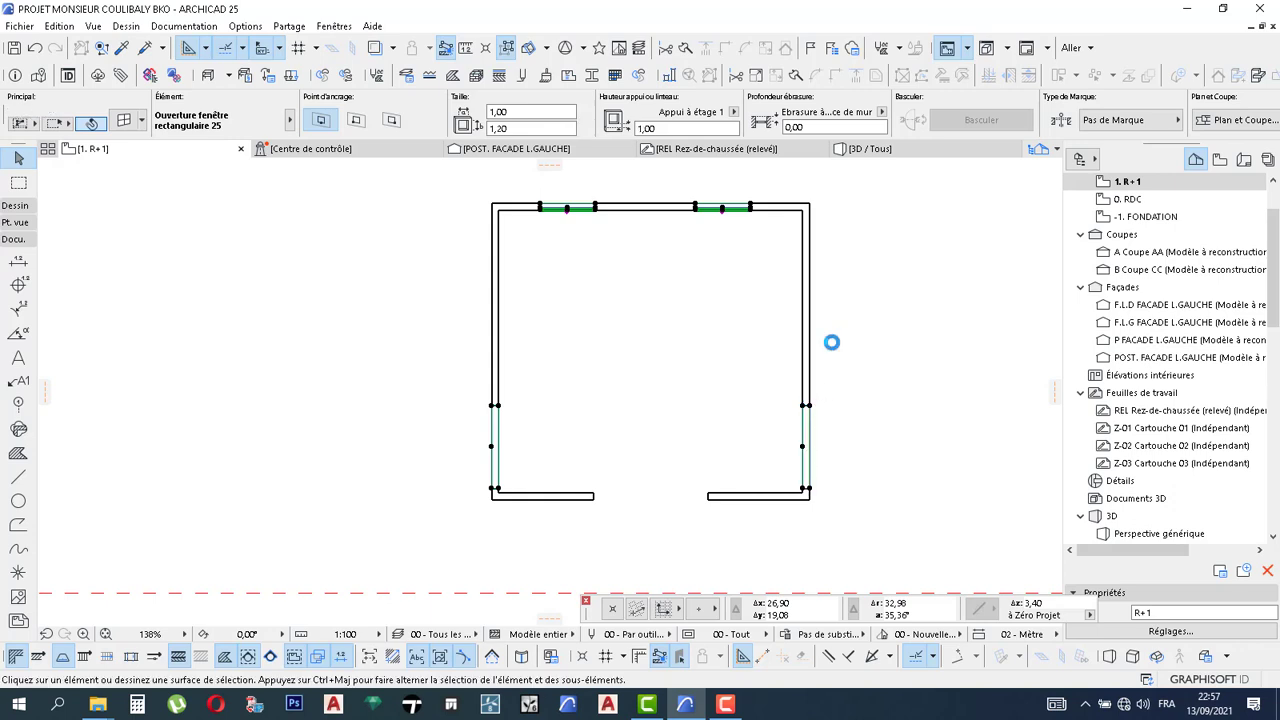
pyautogui.click(831, 333)
pyautogui.press('Delete')
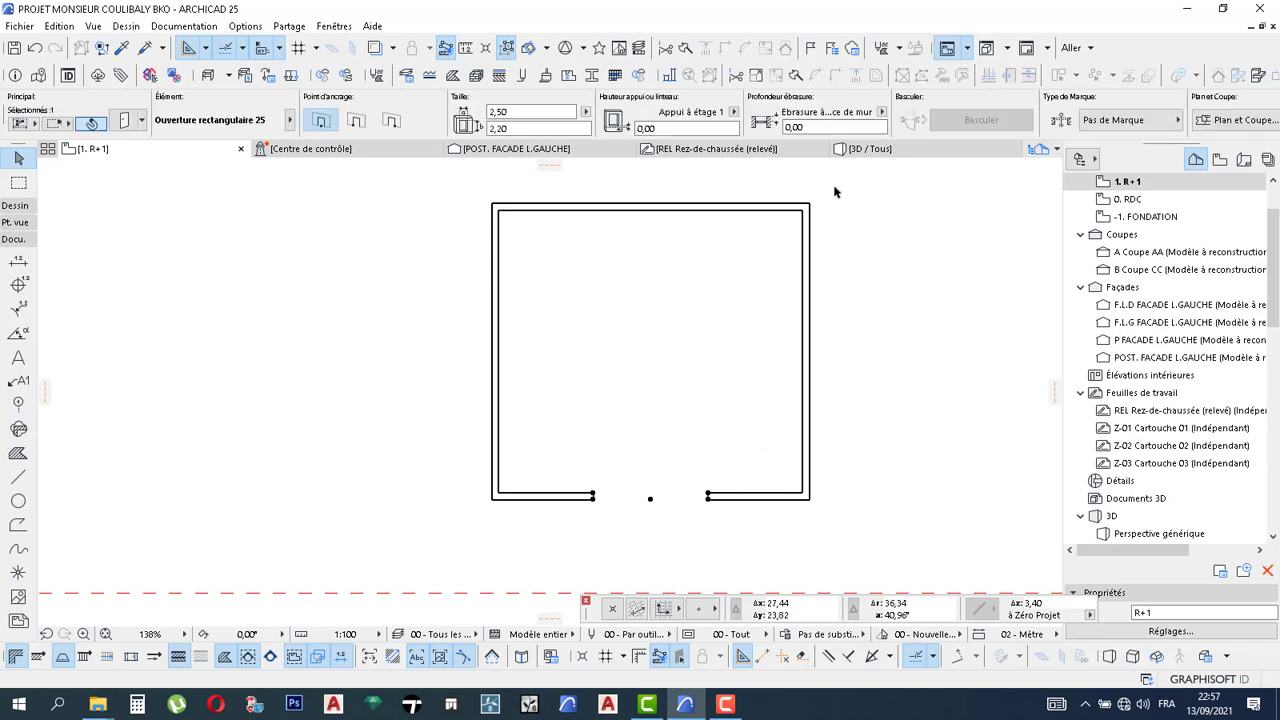
pyautogui.press('Delete')
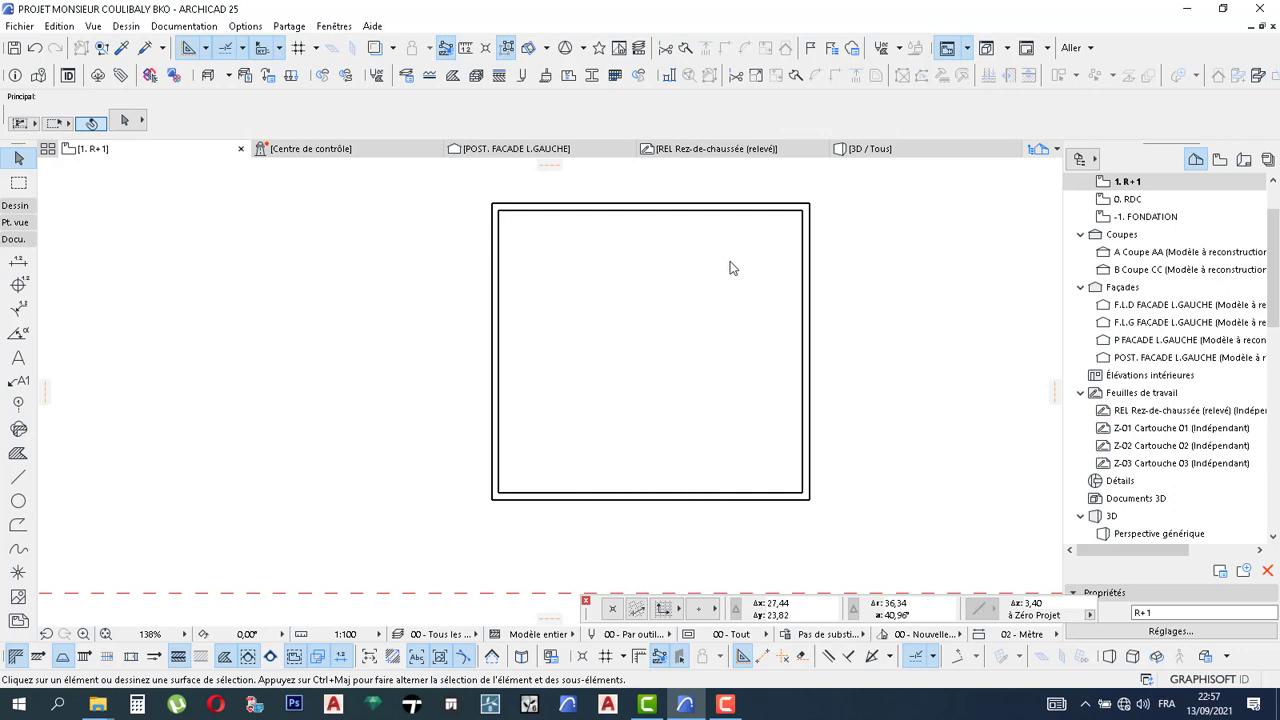
# Set the height of all four R+1 walls to 1,20 and check them in the 3D view
pyautogui.moveTo(835, 187); pyautogui.dragTo(474, 527)
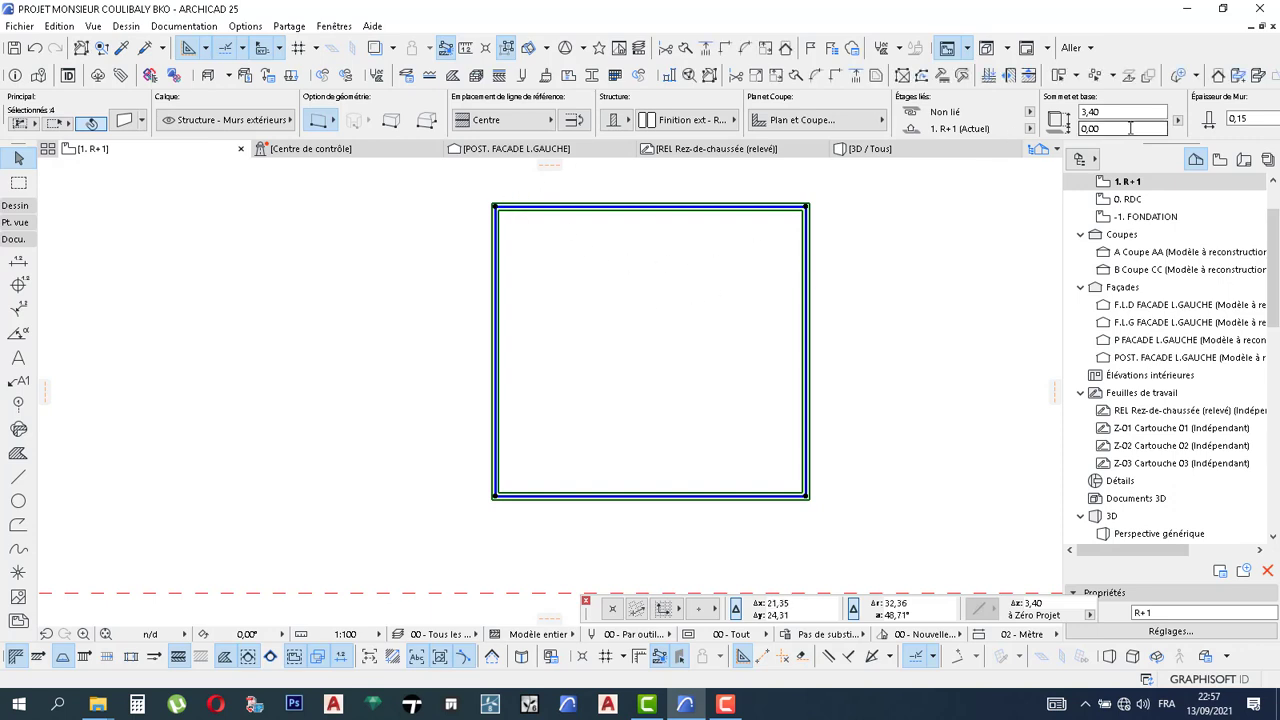
pyautogui.click(1100, 112)
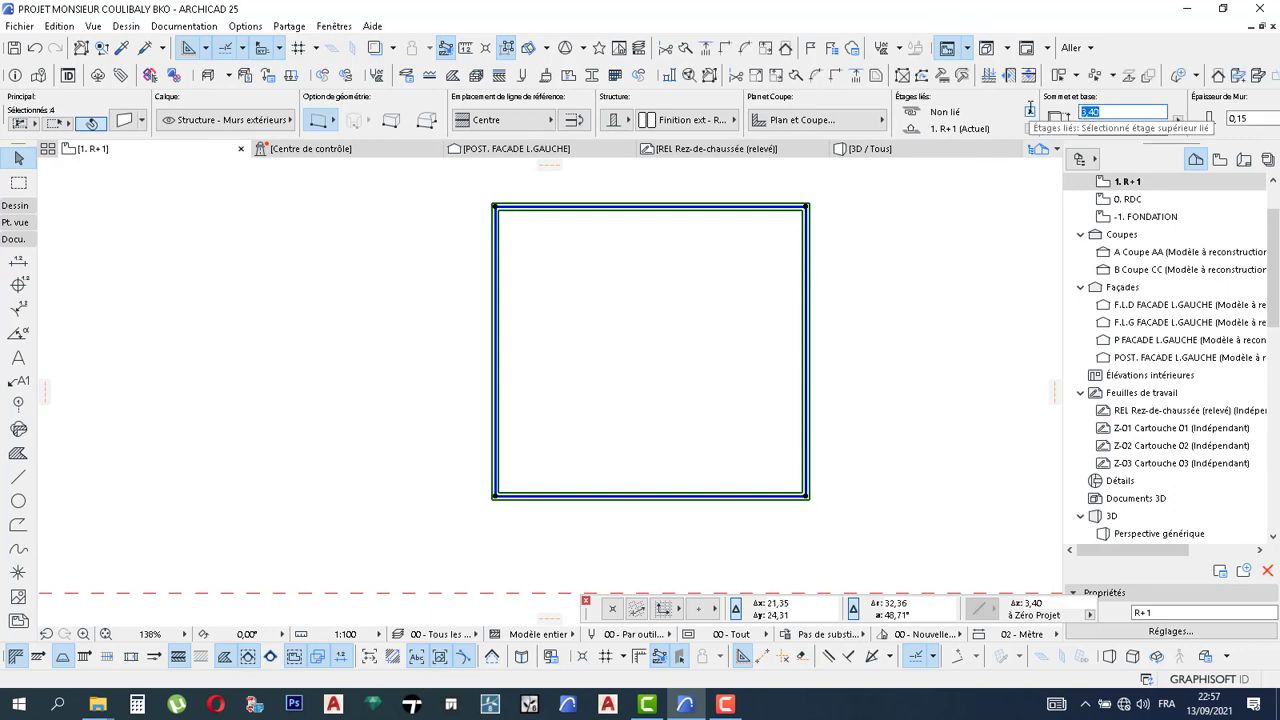
pyautogui.write('1,')
pyautogui.press('Return')
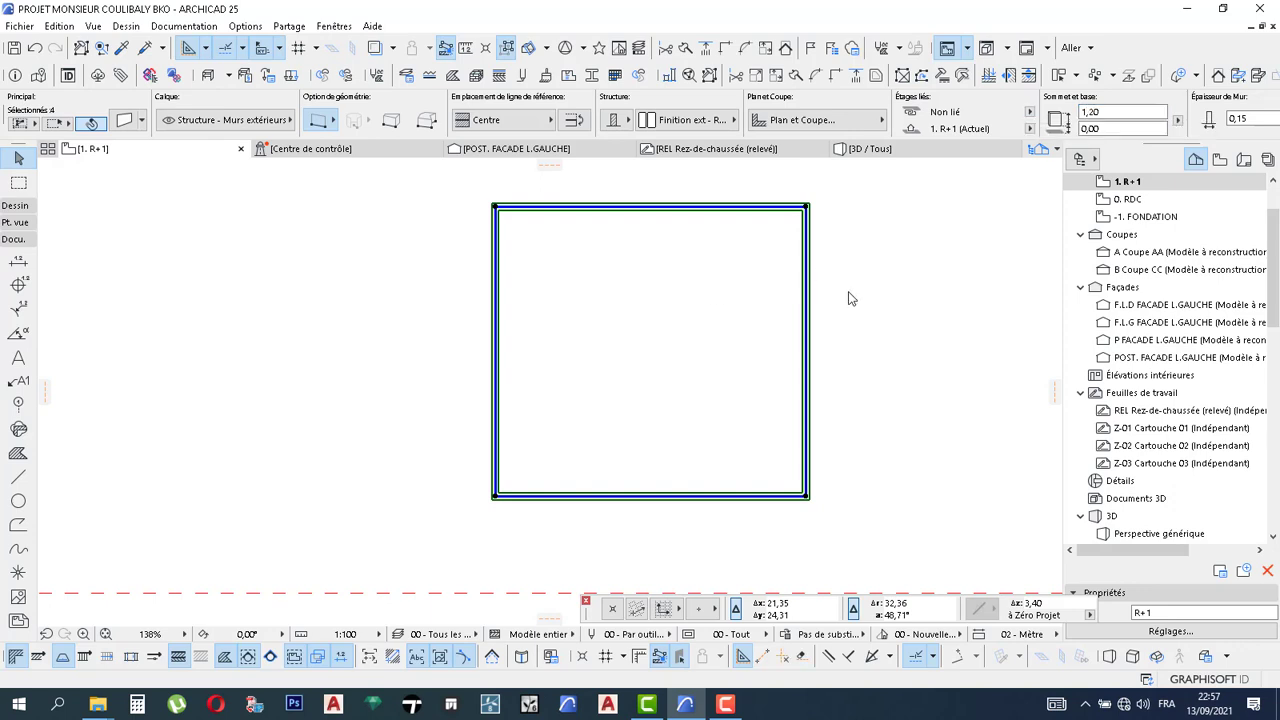
pyautogui.click(855, 265)
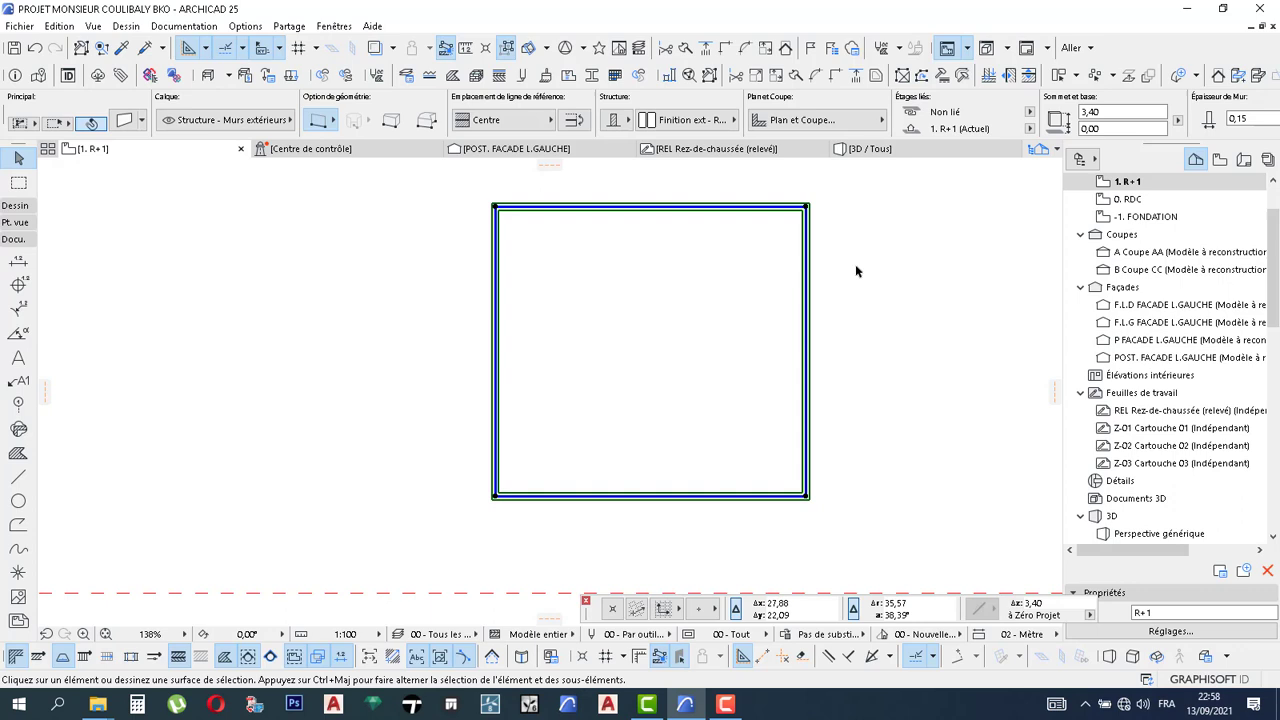
pyautogui.click(921, 152)
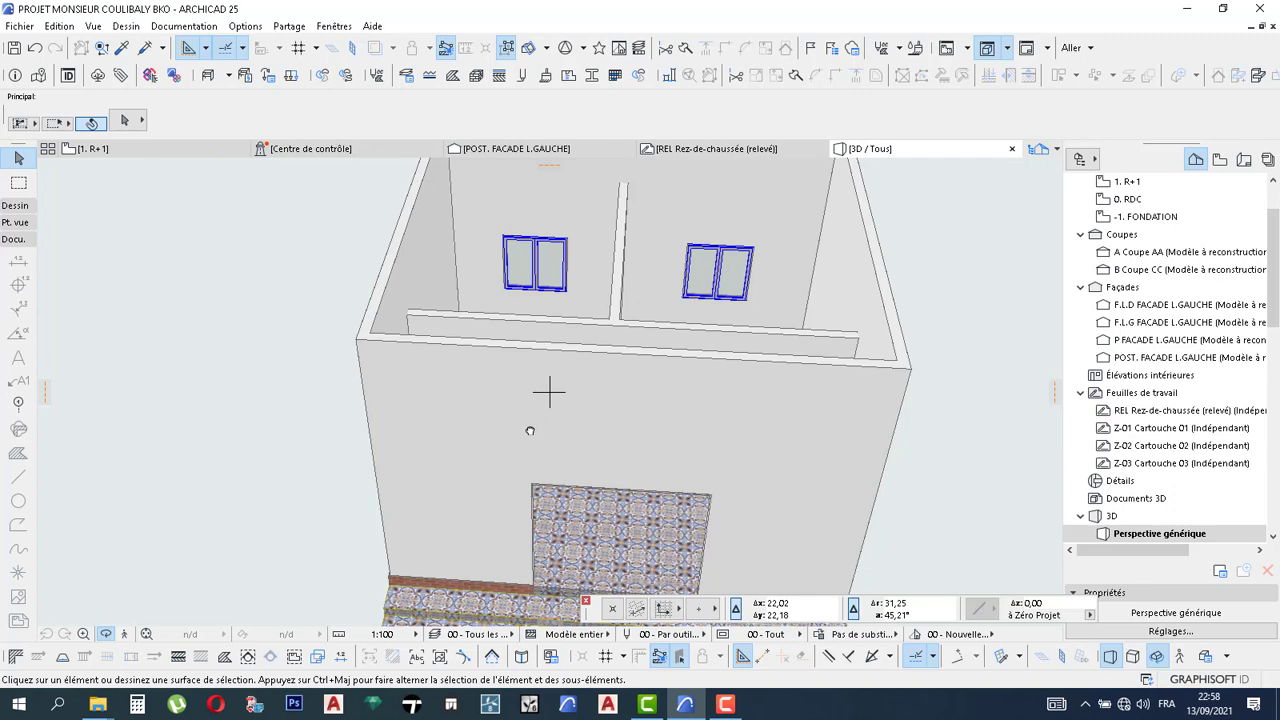
pyautogui.moveTo(530, 431); pyautogui.dragTo(577, 238, button='middle')
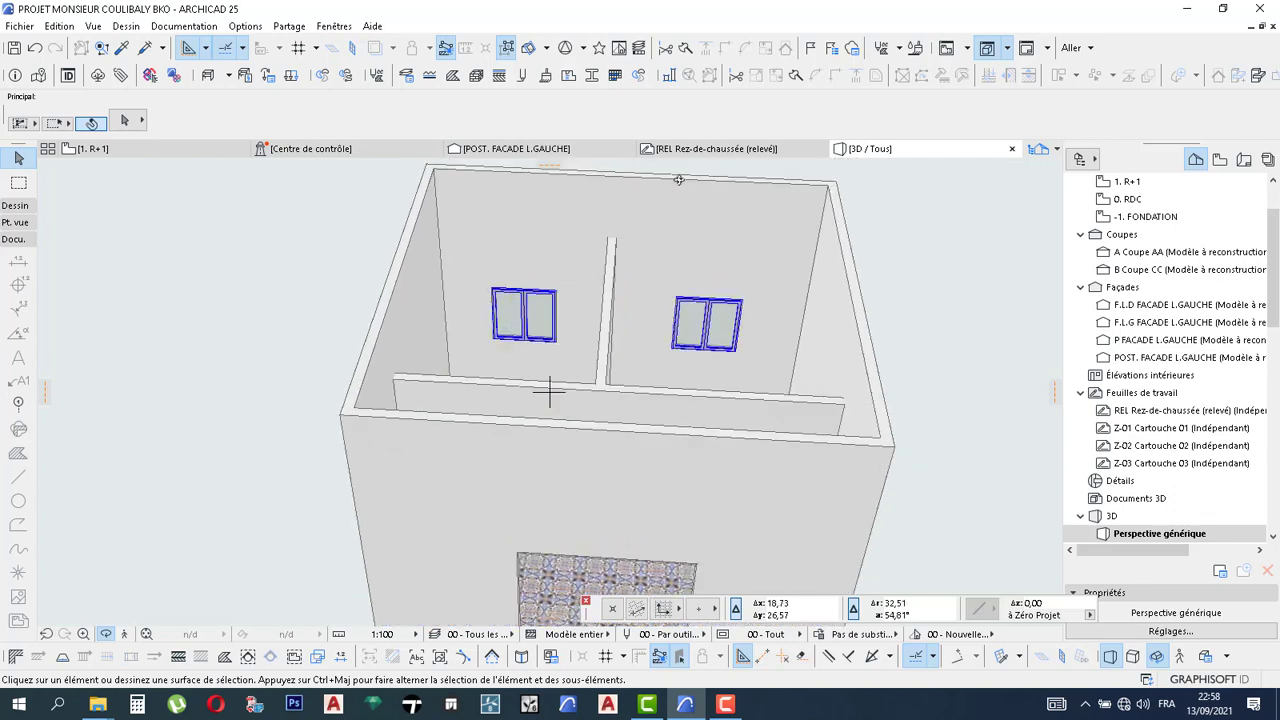
# Return to the R+1 floor plan and open the default settings of the Slab tool
pyautogui.click(1130, 183)
pyautogui.click(1130, 184)
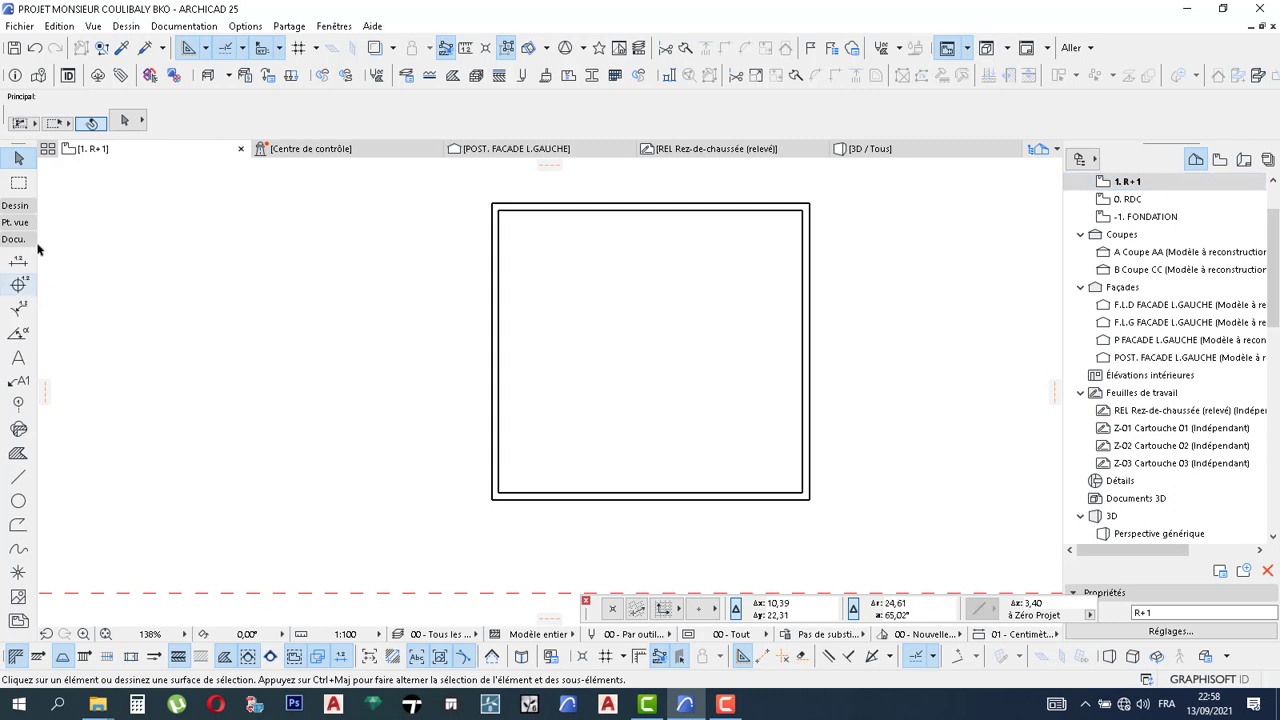
pyautogui.click(15, 205)
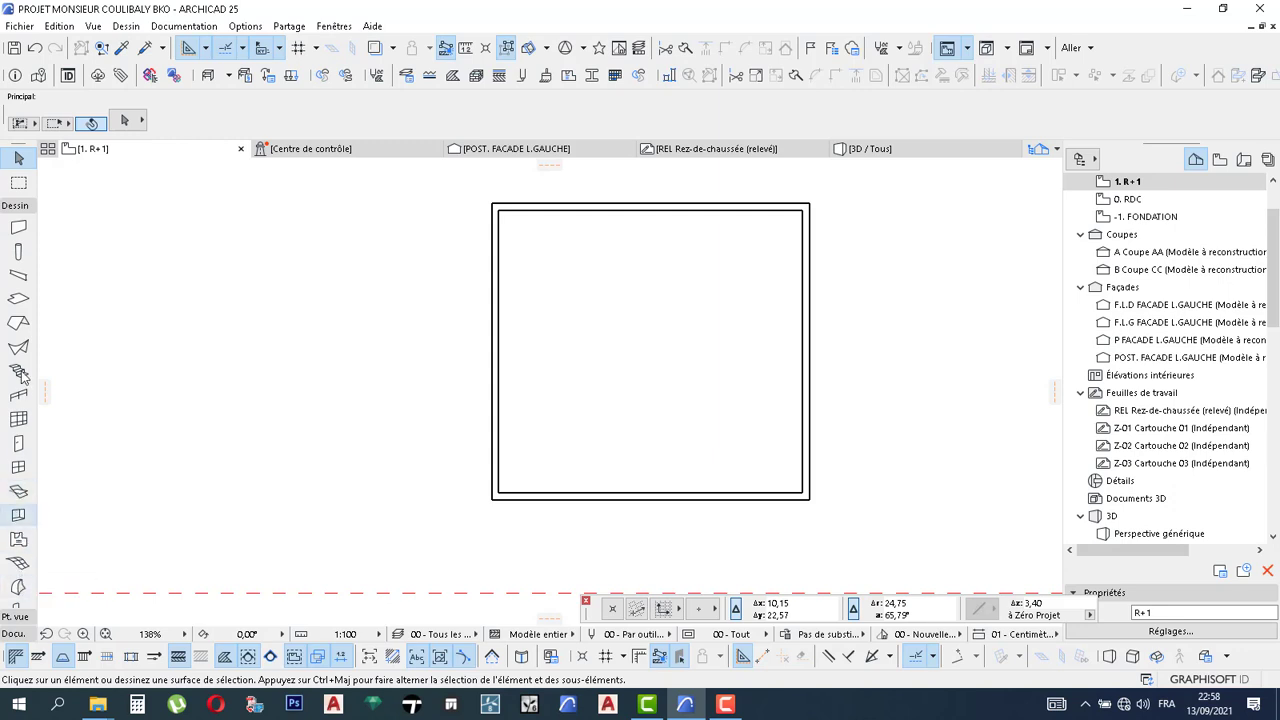
pyautogui.click(19, 302)
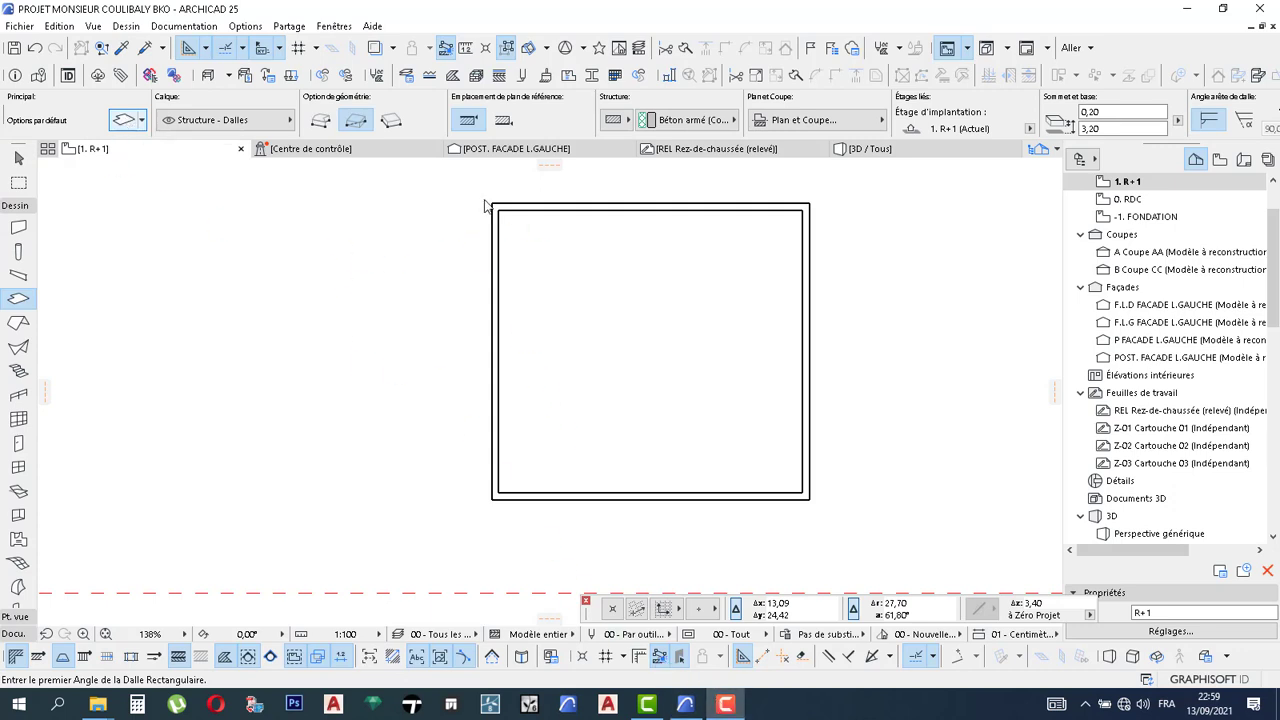
pyautogui.hotkey('ctrl', 't')
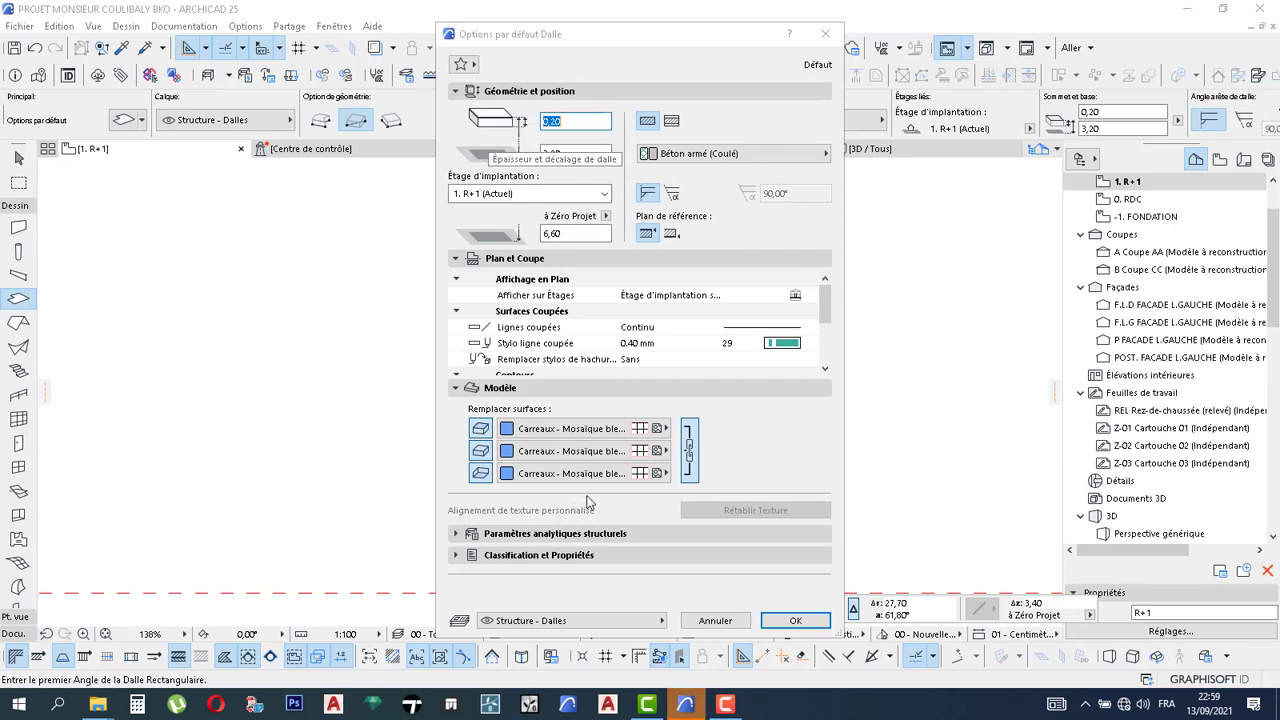
# Unlink the slab's surface overrides, setting the top surface to Béton - Brut and the bottom surface to Bois - Acajou horizontal
pyautogui.click(690, 450)
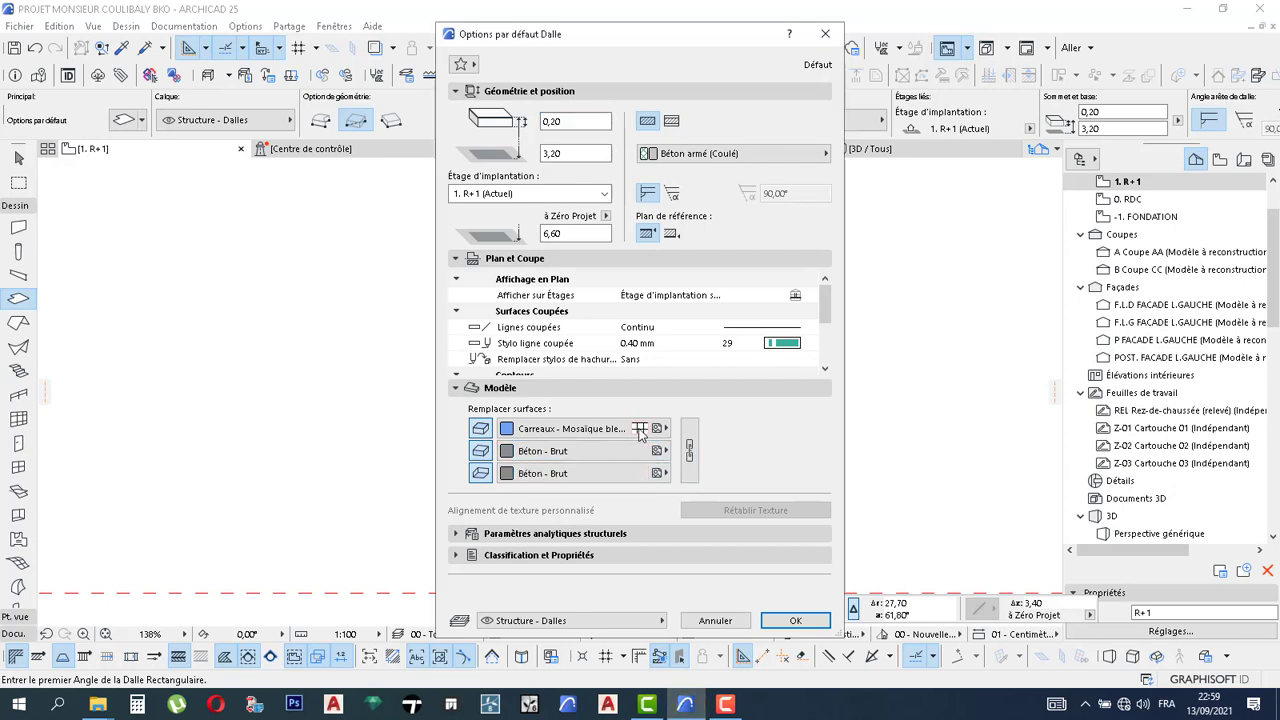
pyautogui.click(548, 428)
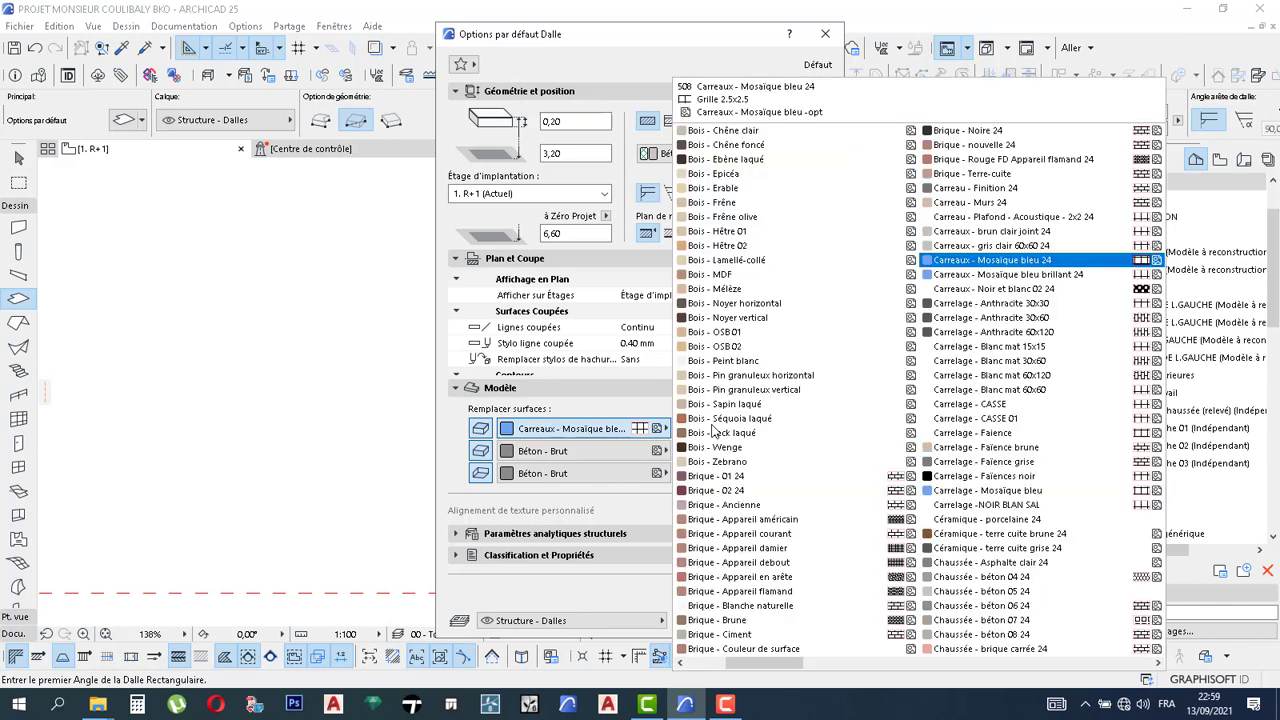
pyautogui.scroll(2, 714, 432)
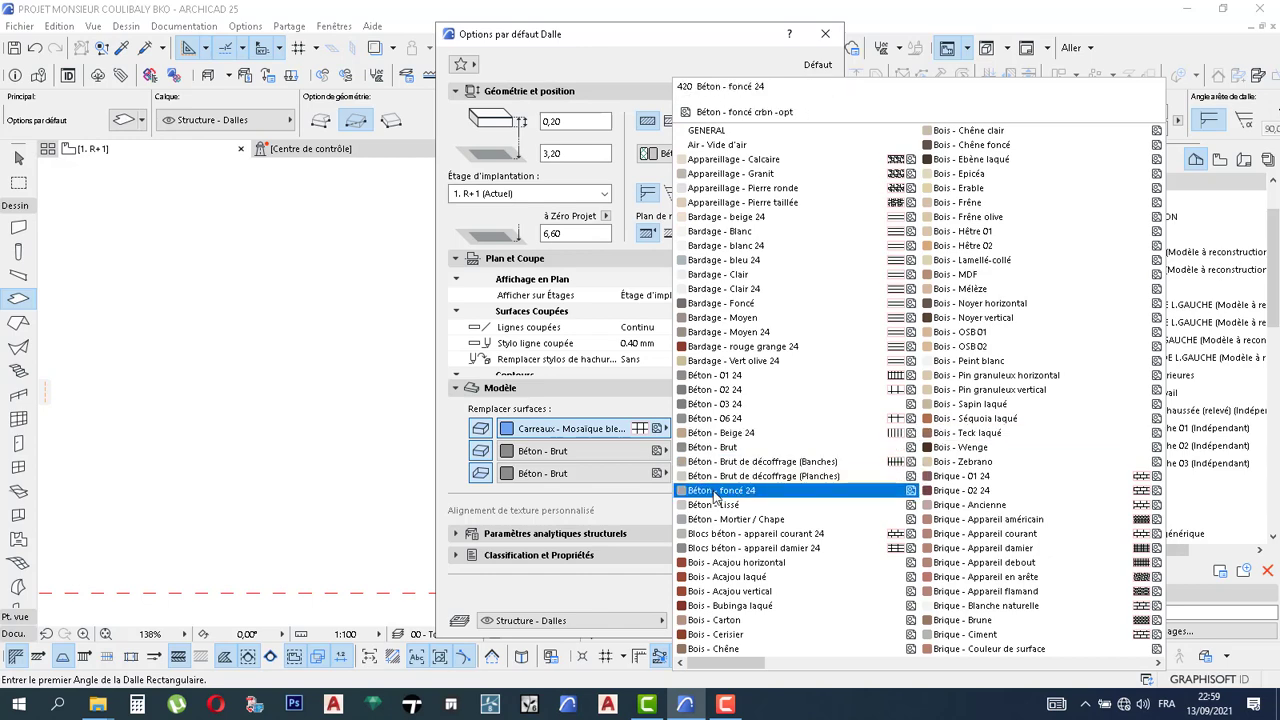
pyautogui.click(714, 490)
pyautogui.click(548, 428)
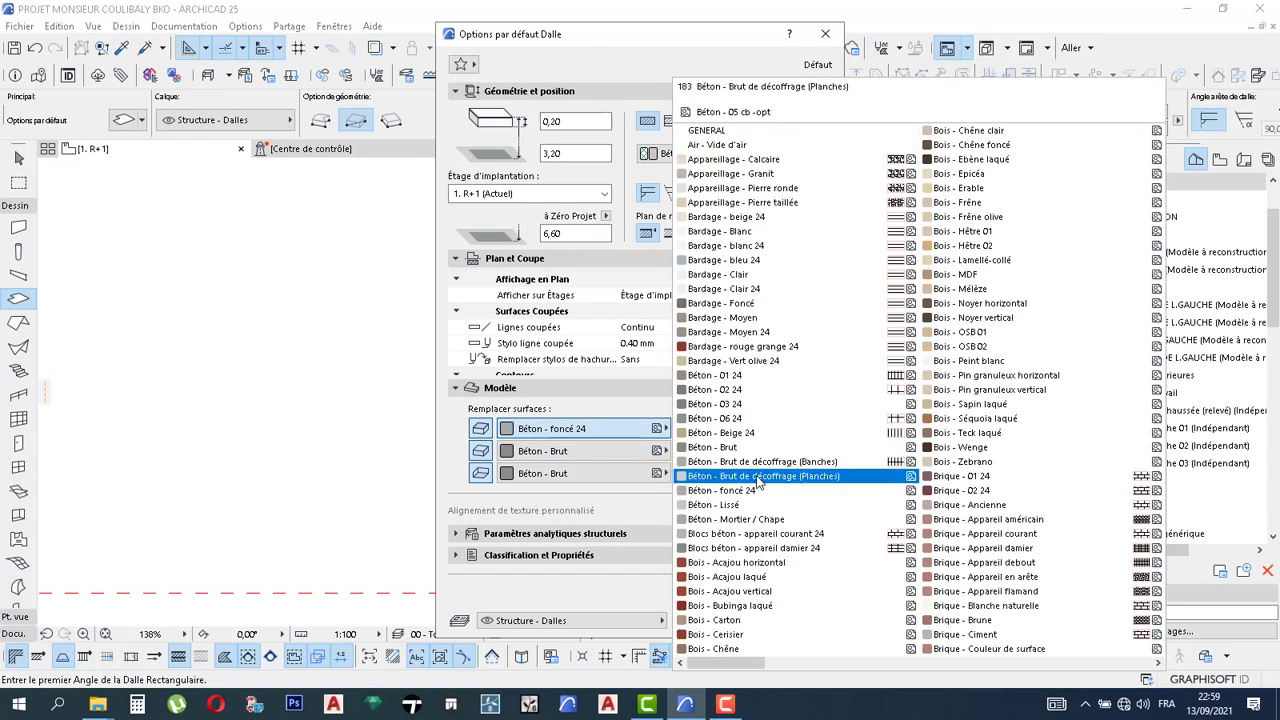
pyautogui.click(713, 447)
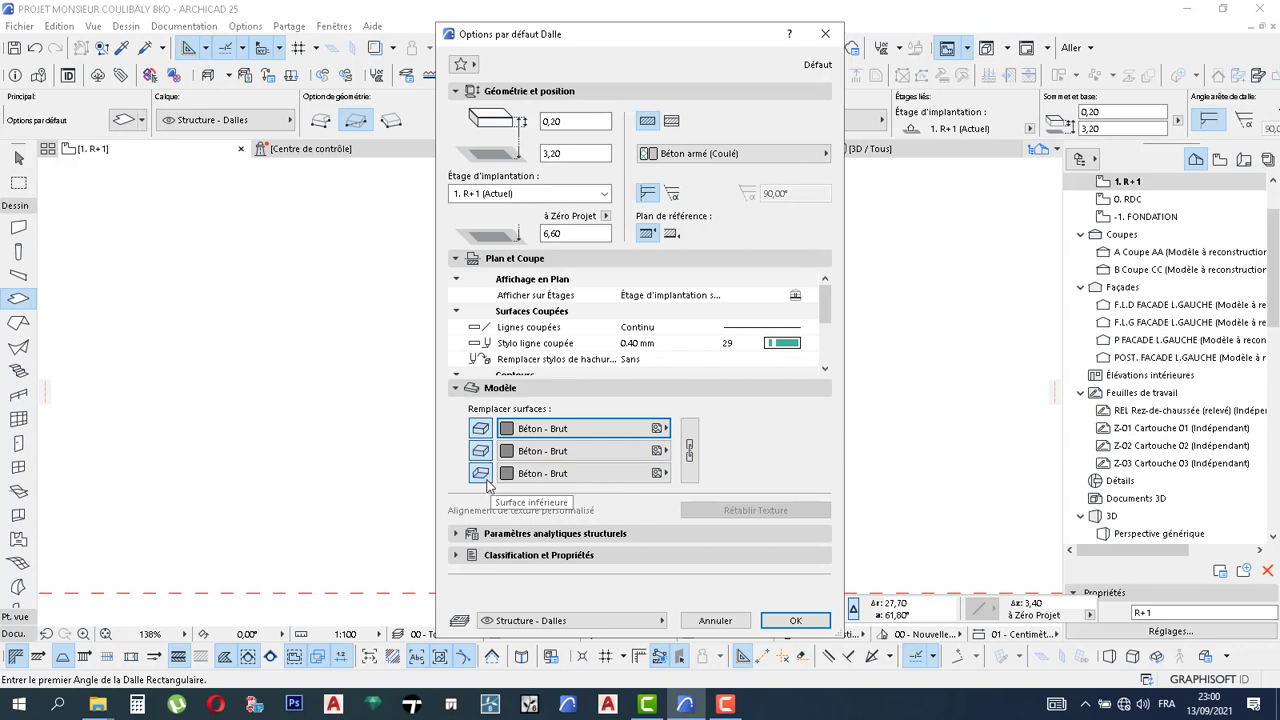
pyautogui.click(545, 473)
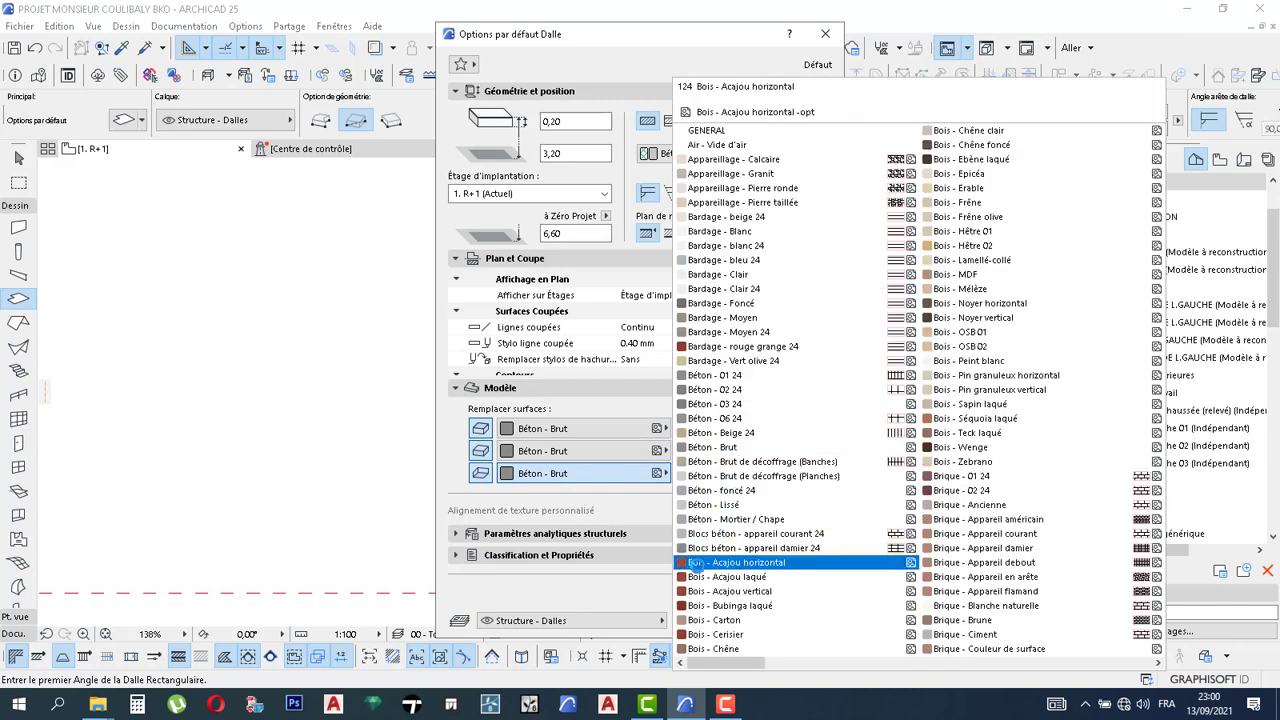
pyautogui.click(694, 566)
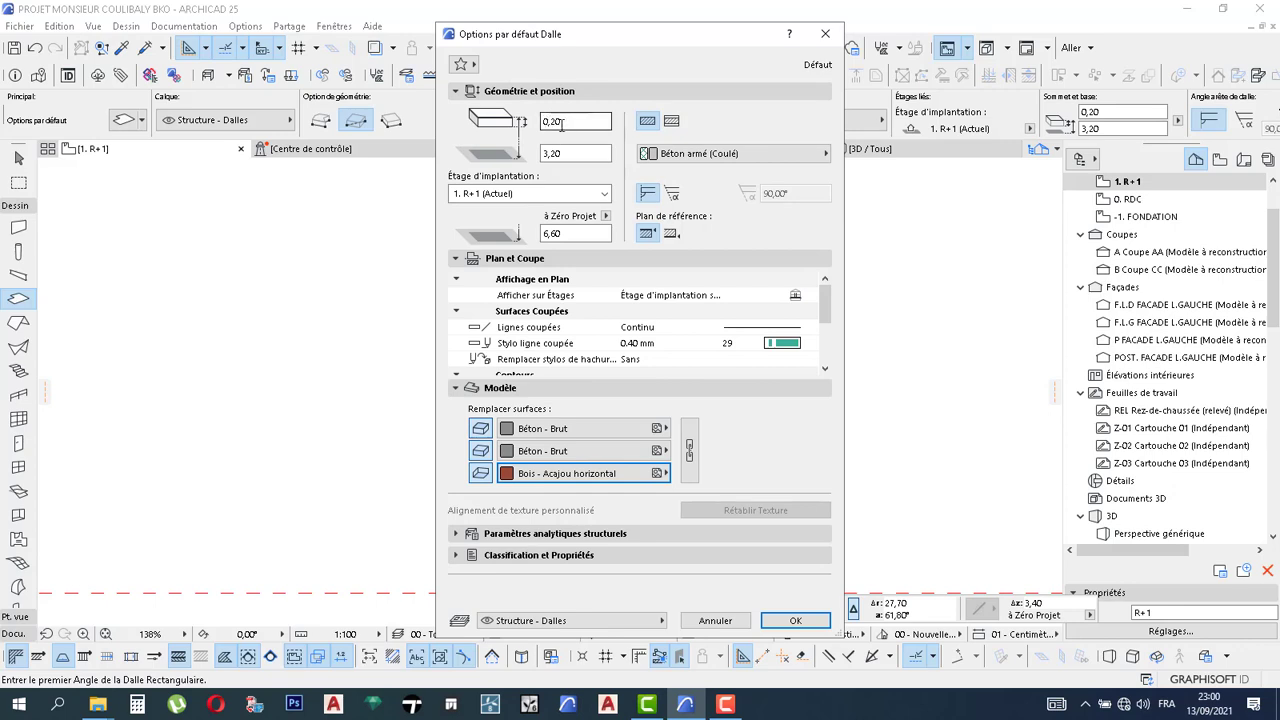
# Try the composite structure for the slab, then keep the basic Béton armé (Coulé) structure and confirm the default settings
pyautogui.click(671, 121)
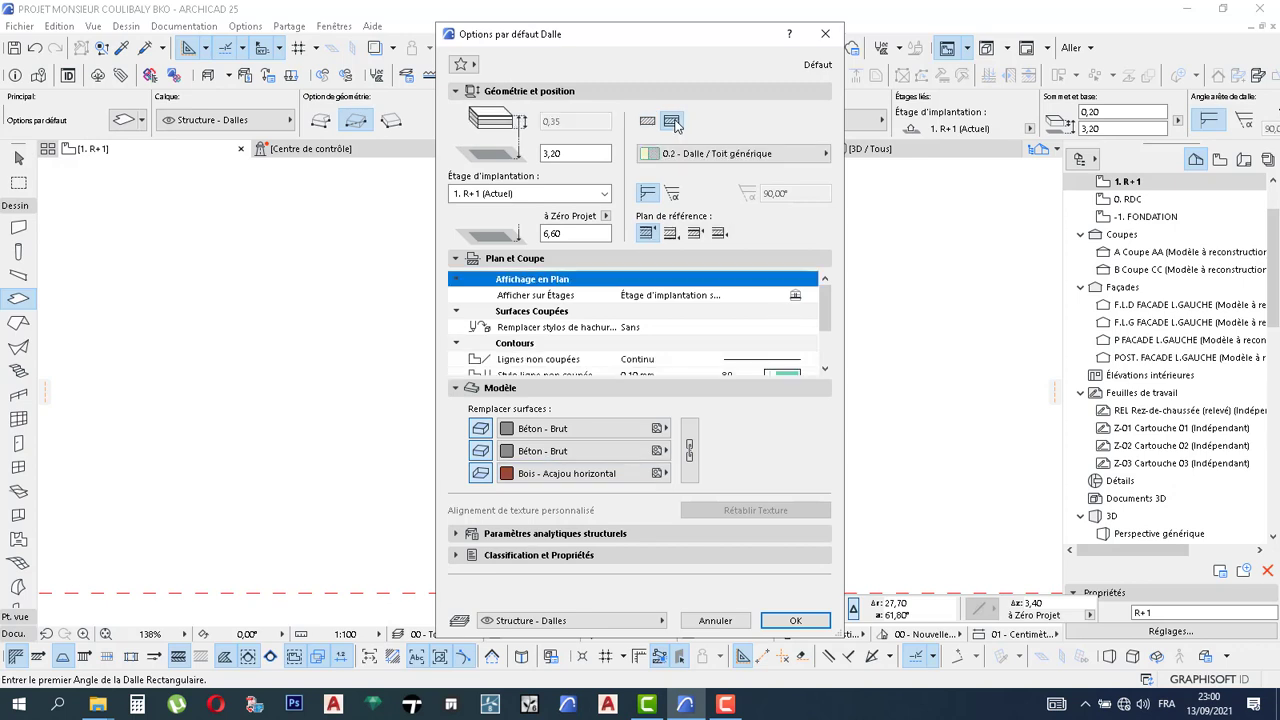
pyautogui.click(649, 122)
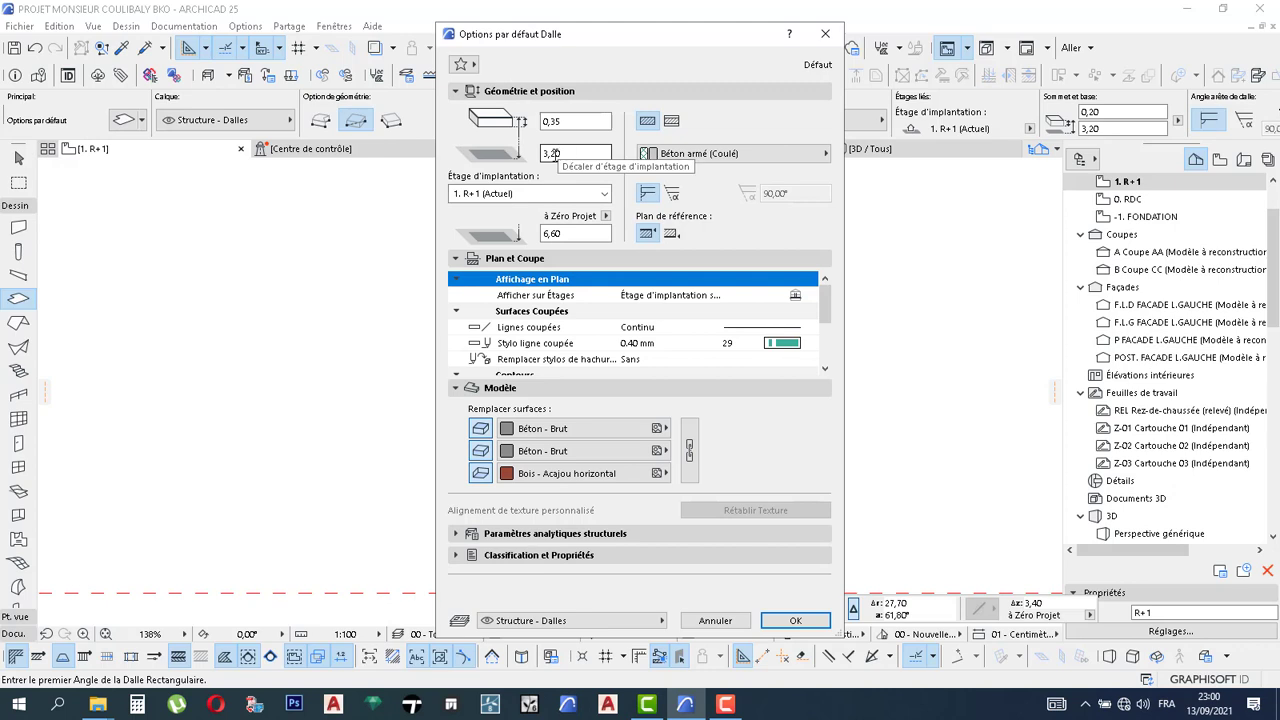
pyautogui.click(793, 621)
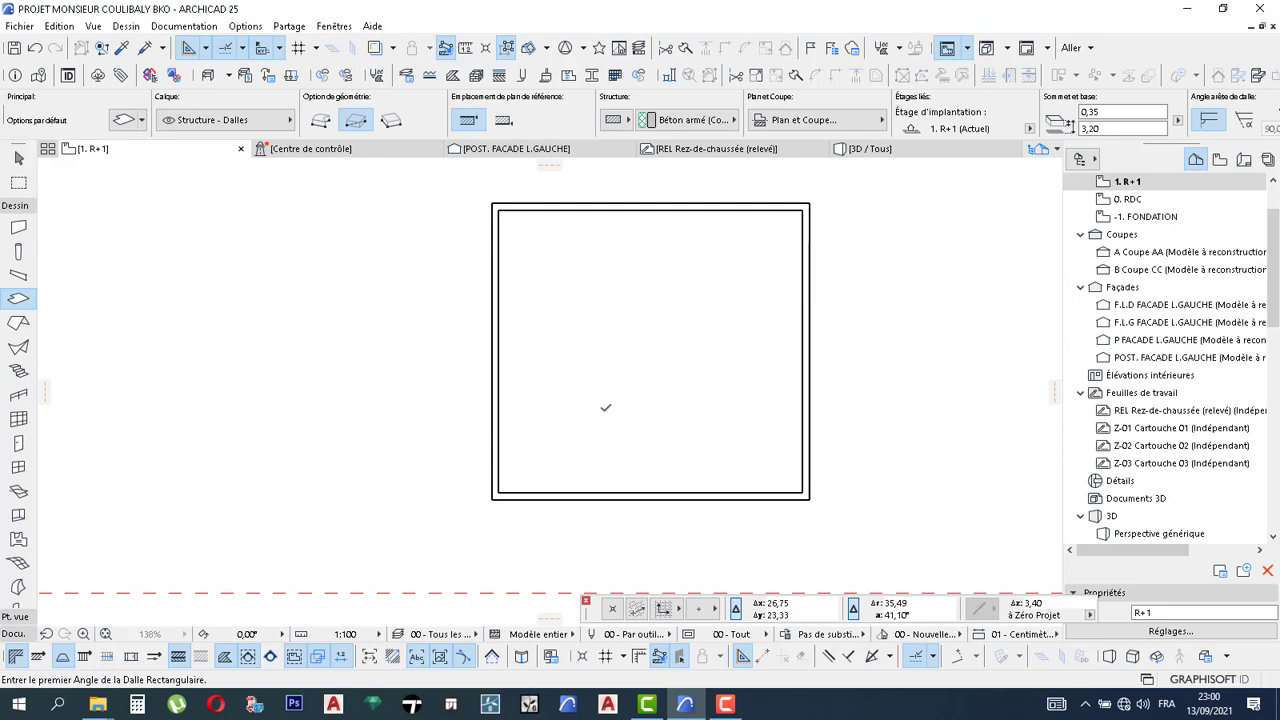
pyautogui.click(803, 210)
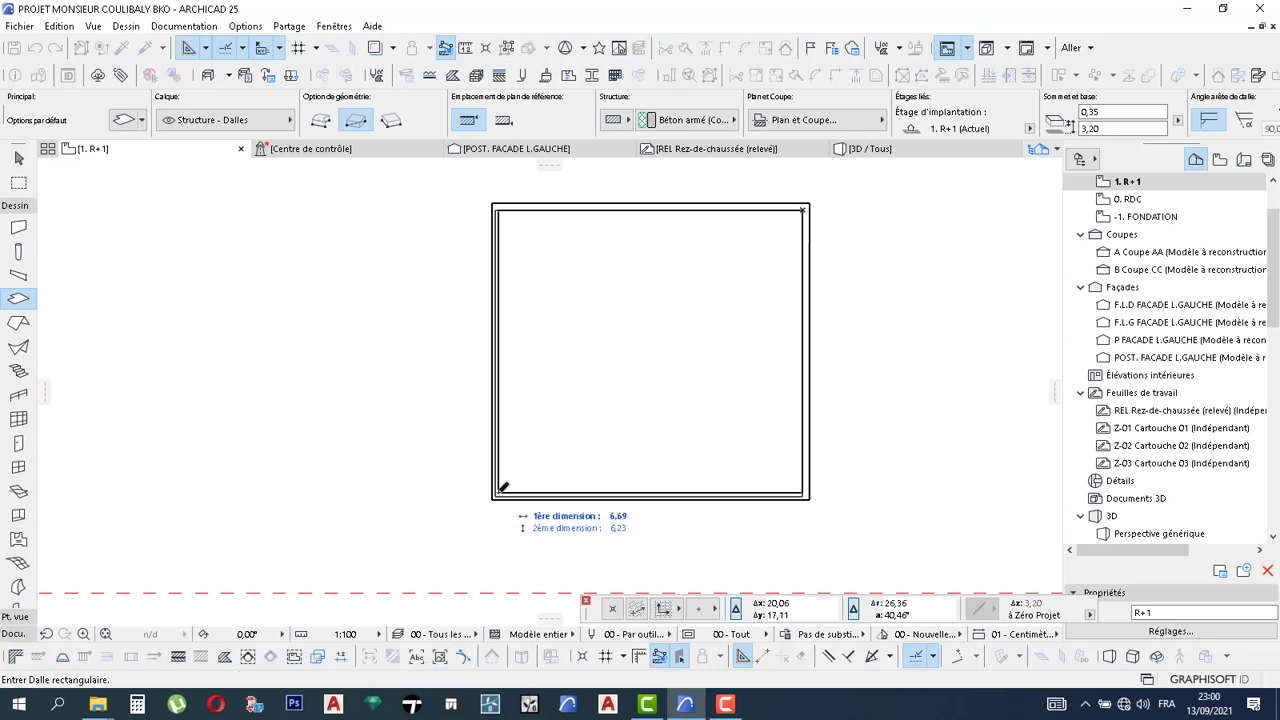
pyautogui.click(502, 487)
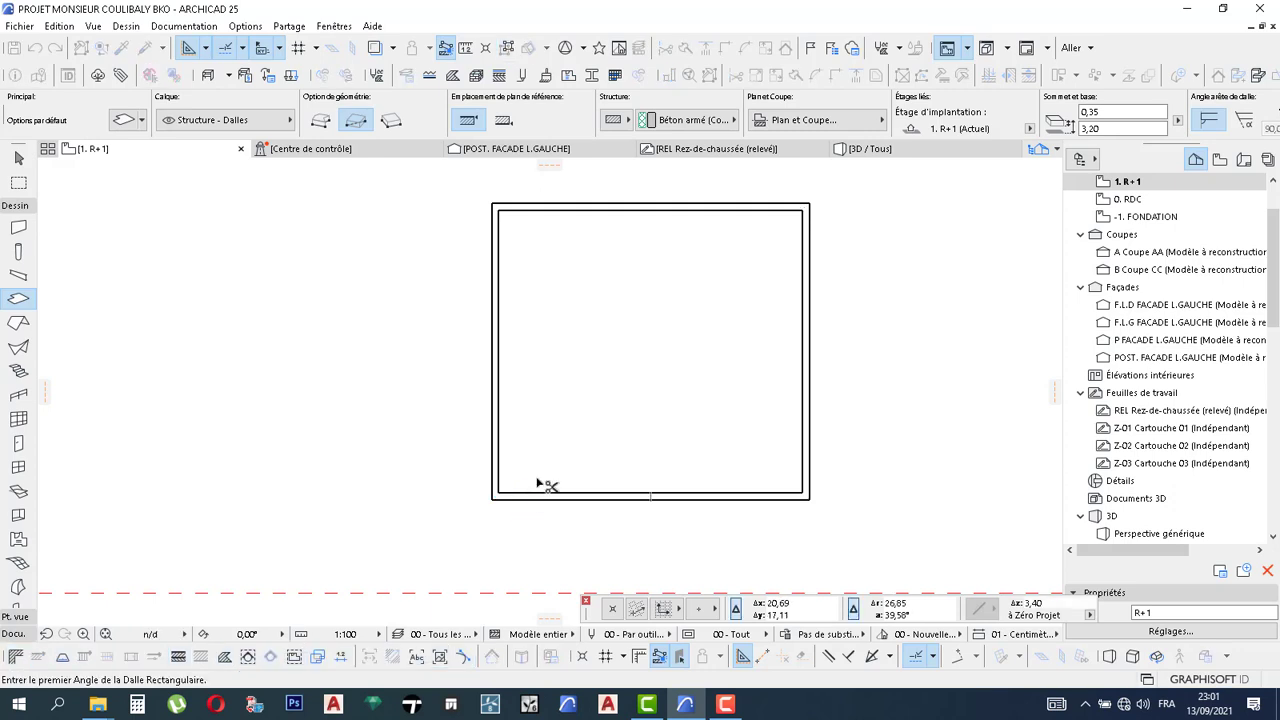
pyautogui.hotkey('ctrl', 'z')
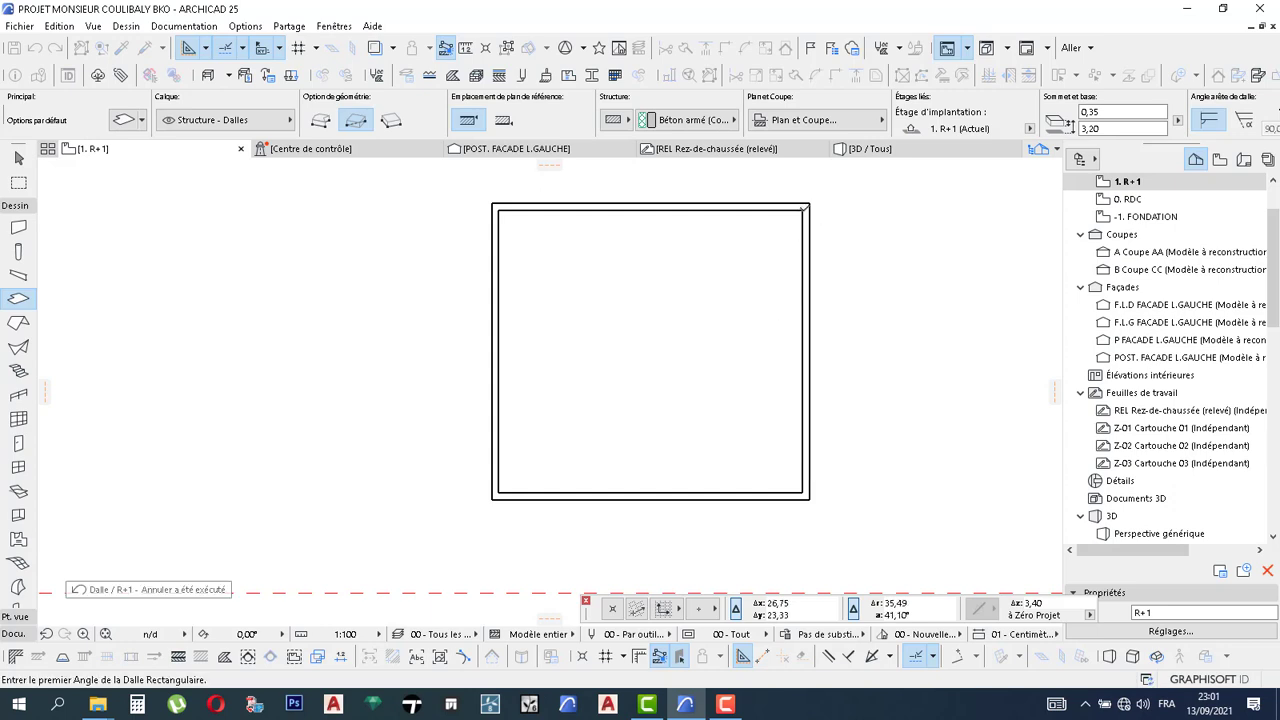
# Draw a rectangular slab of about 6,59 by 6,15 between opposite inner corners of the R+1 walls and check it in 3D
pyautogui.click(802, 209)
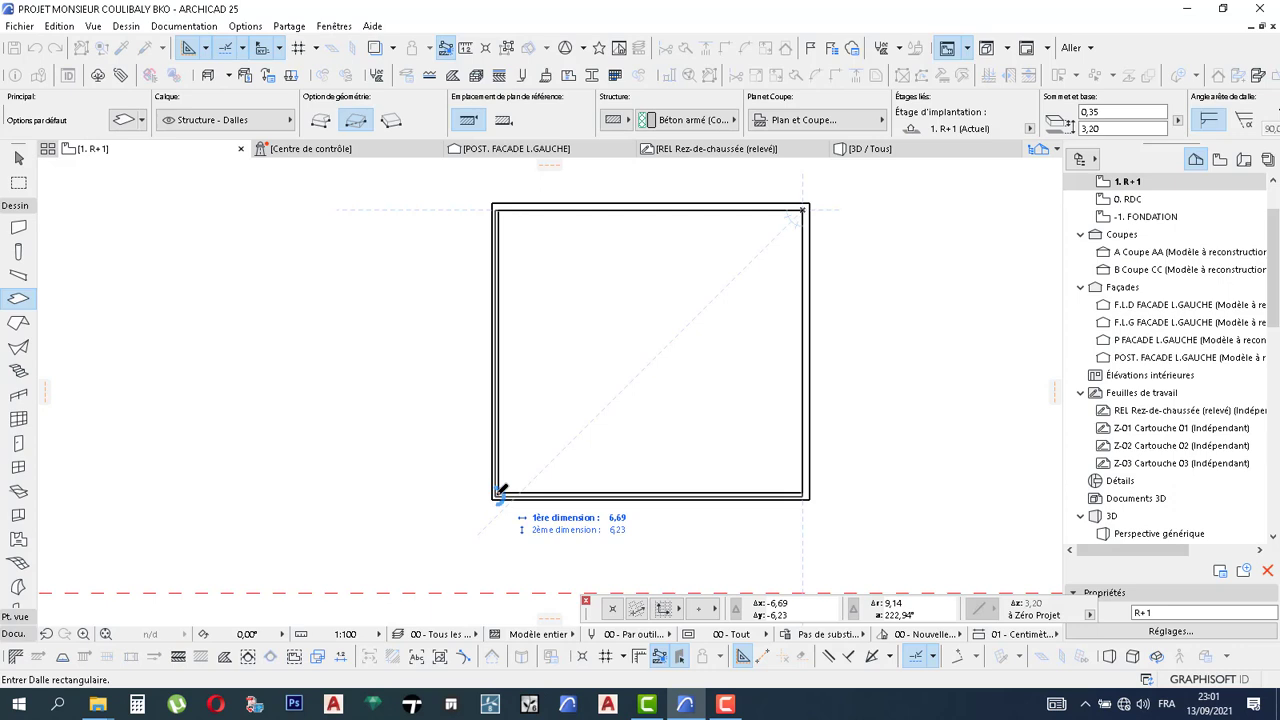
pyautogui.click(497, 493)
pyautogui.scroll(3, 504, 486)
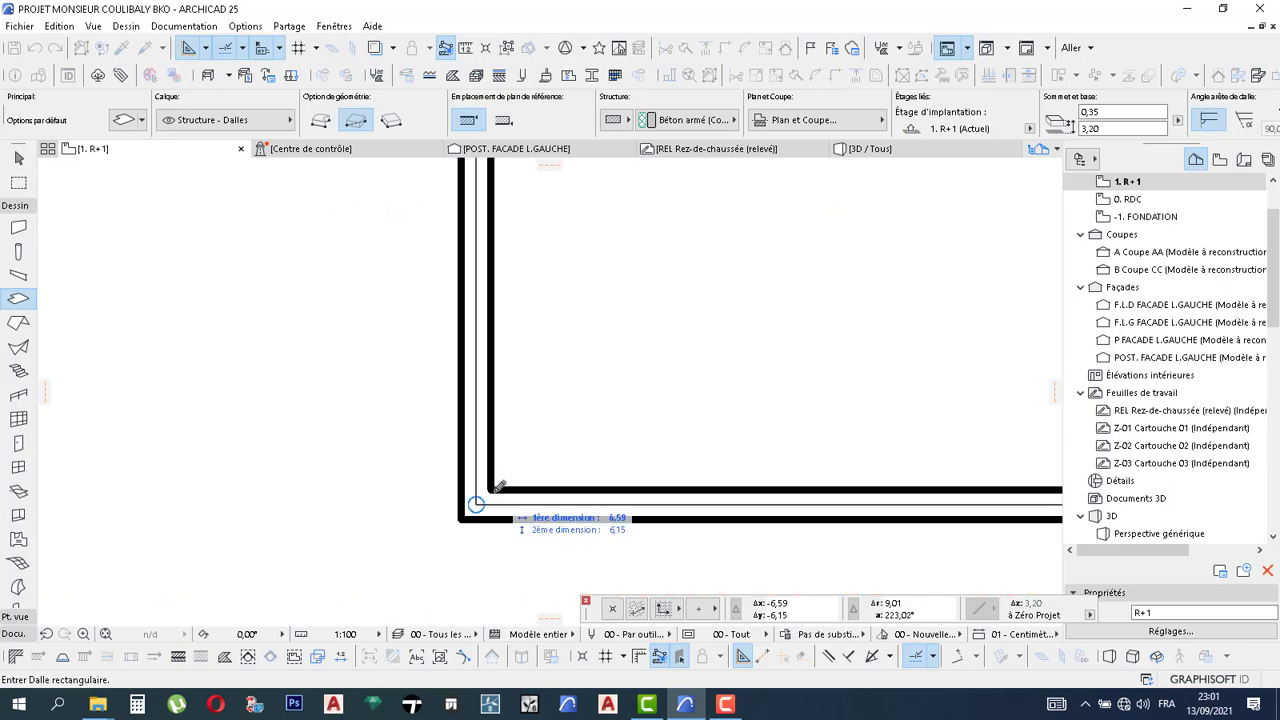
pyautogui.click(498, 486)
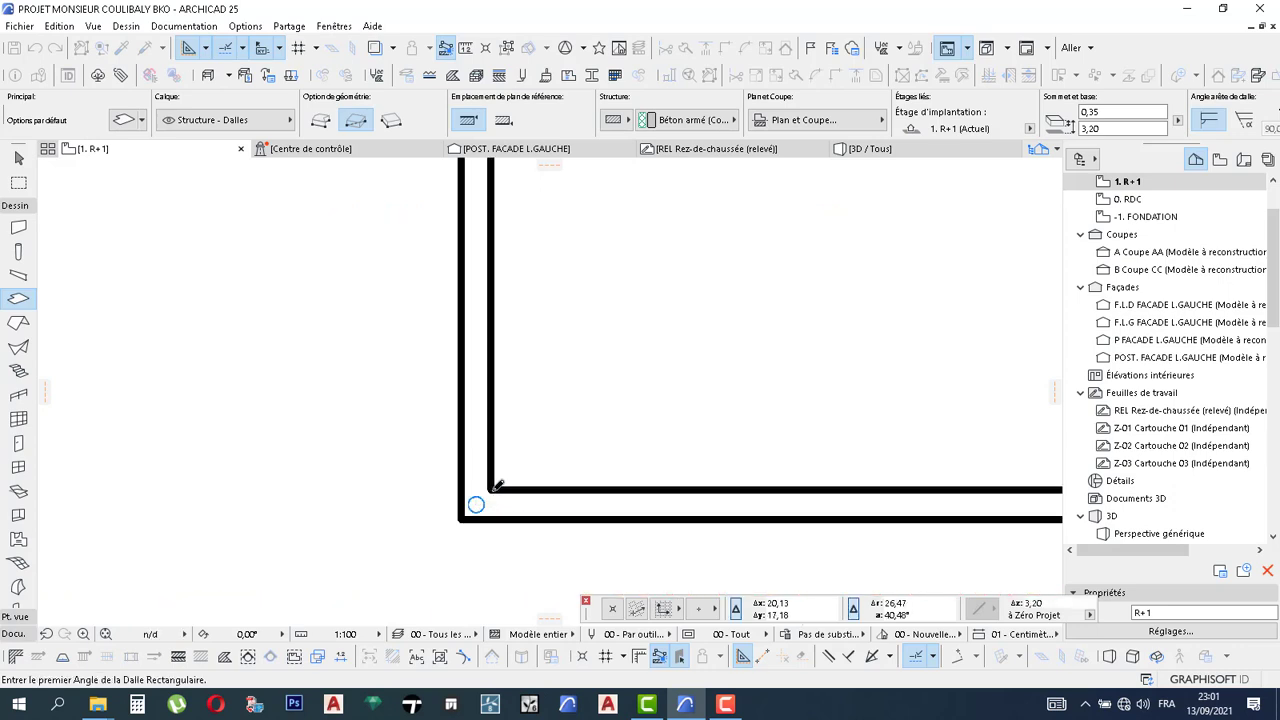
pyautogui.click(897, 151)
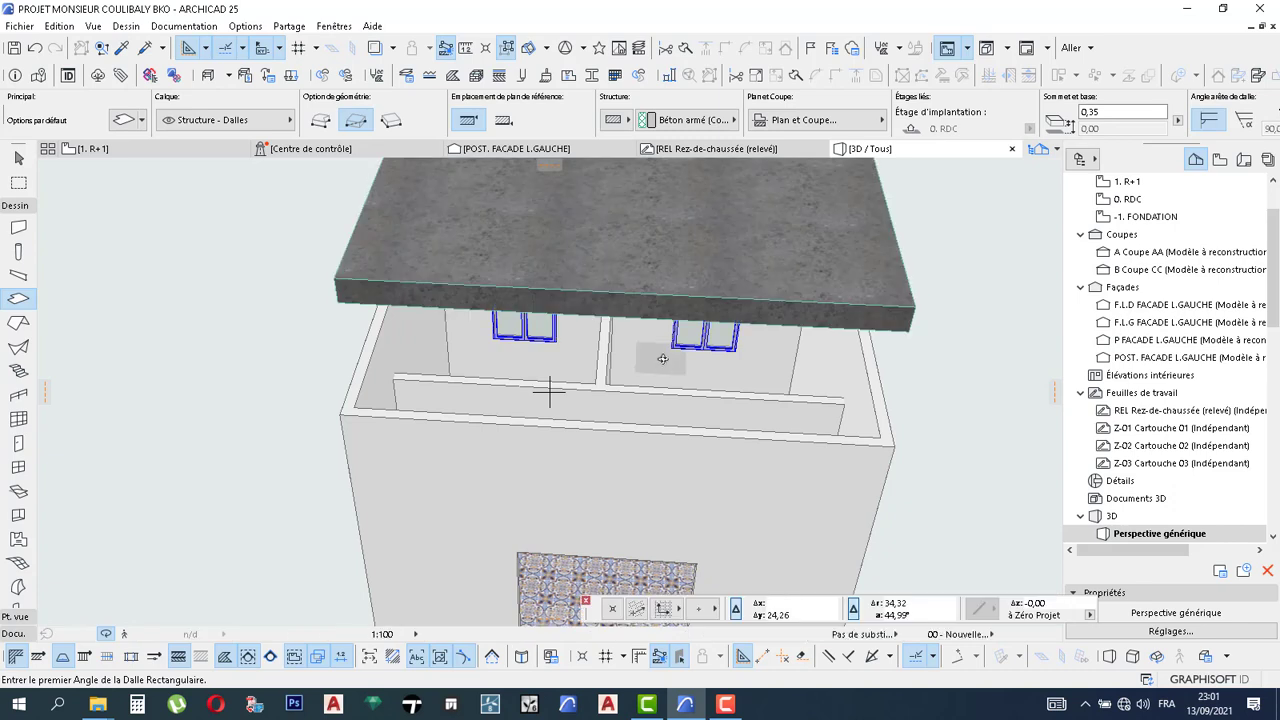
pyautogui.scroll(-5, 661, 359)
pyautogui.keyDown('shift'); pyautogui.moveTo(512, 418); pyautogui.dragTo(564, 359, button='middle'); pyautogui.keyUp('shift')
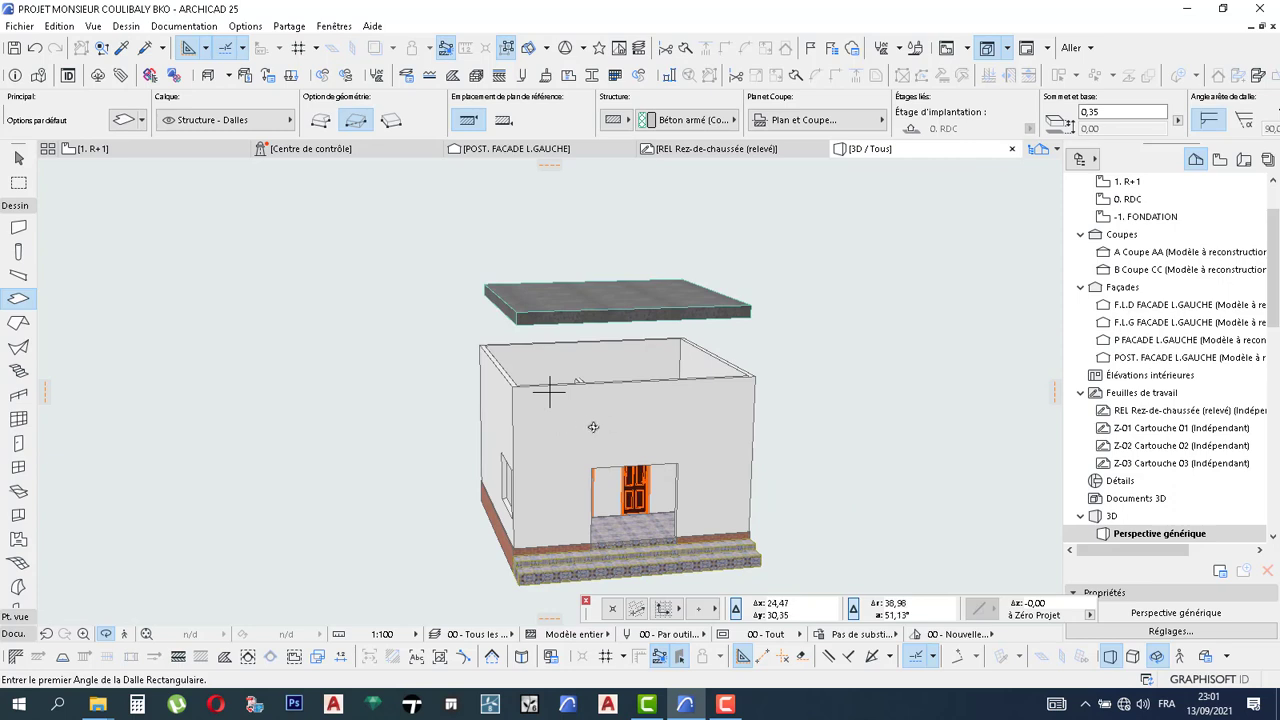
# In the R+1 floor plan, set the new slab's offset from its home storey to 0,20 and its thickness to 0,20
pyautogui.click(150, 149)
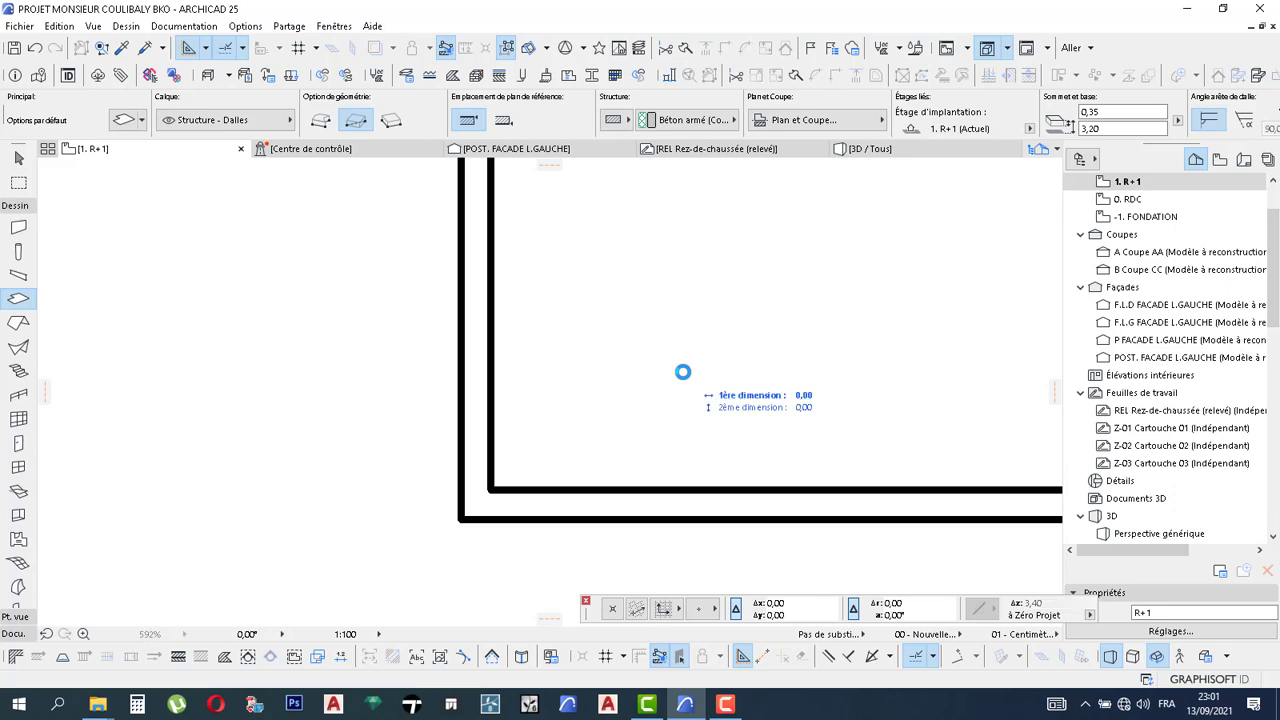
pyautogui.press('Escape')
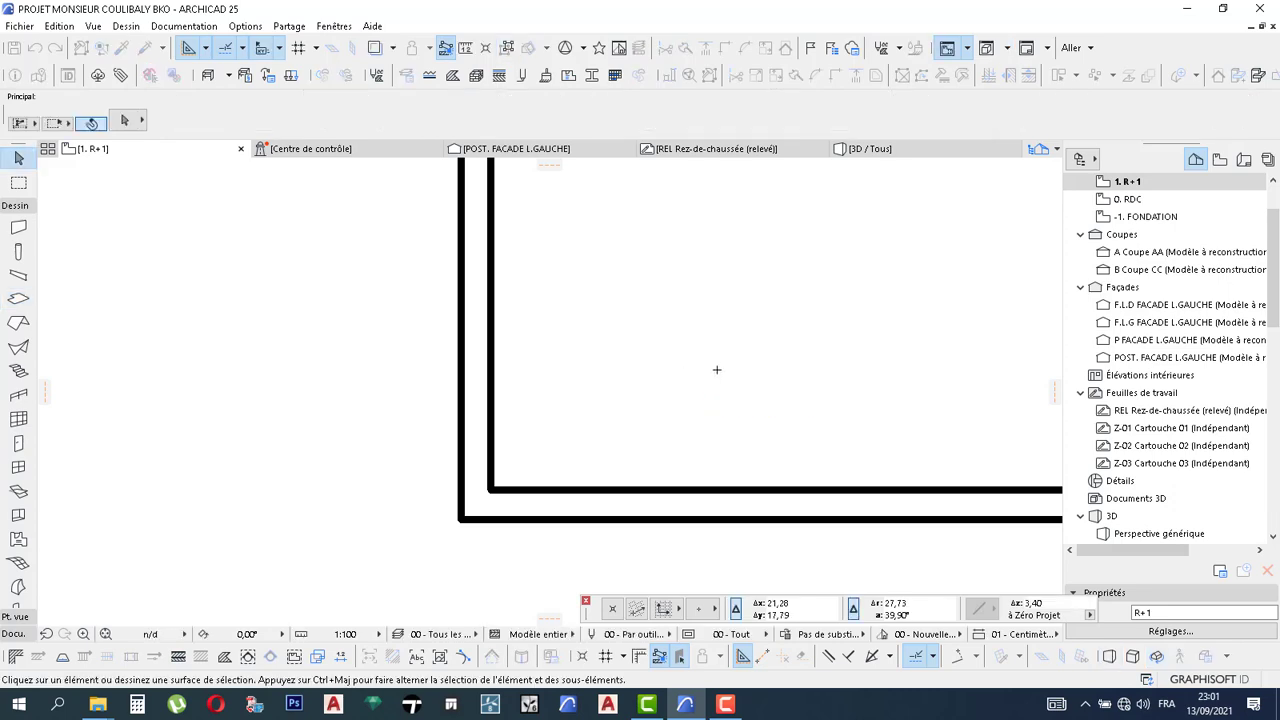
pyautogui.click(720, 374)
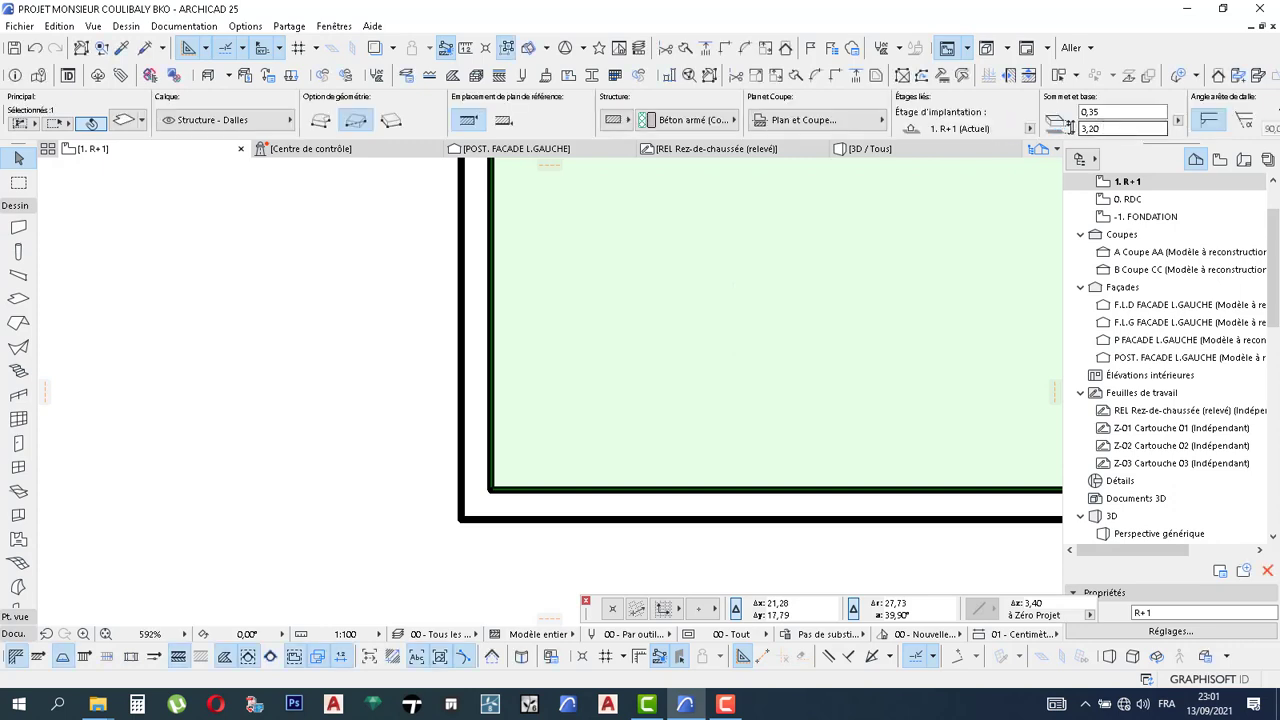
pyautogui.moveTo(1086, 131); pyautogui.dragTo(1067, 136)
pyautogui.click(1100, 113)
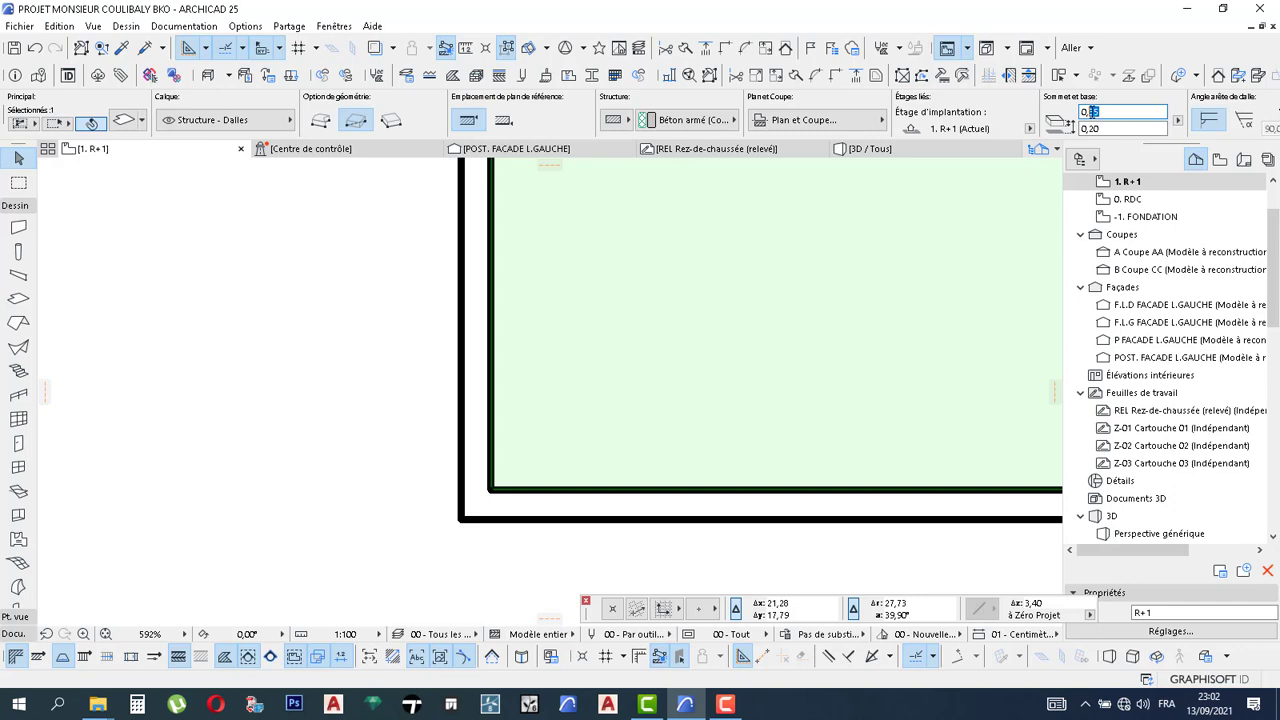
pyautogui.write('0,20')
pyautogui.press('Return')
pyautogui.scroll(-8, 711, 343)
pyautogui.scroll(-1, 610, 400)
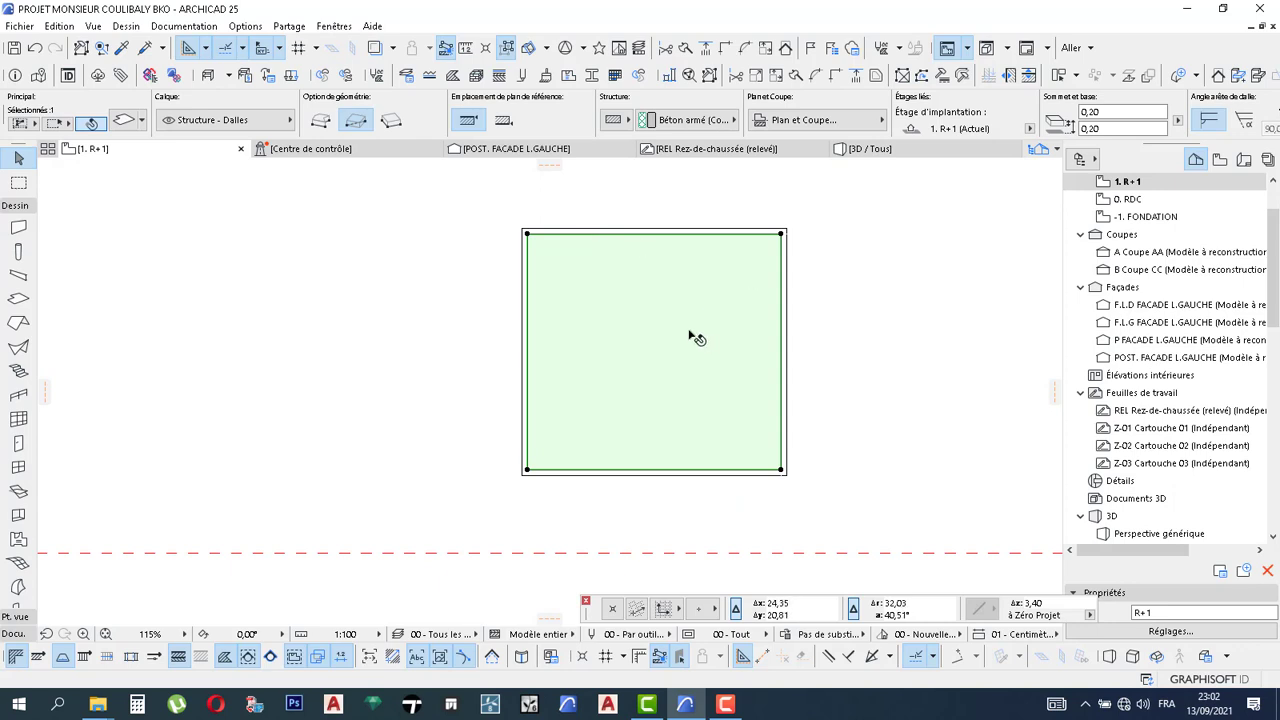
pyautogui.scroll(4, 746, 331)
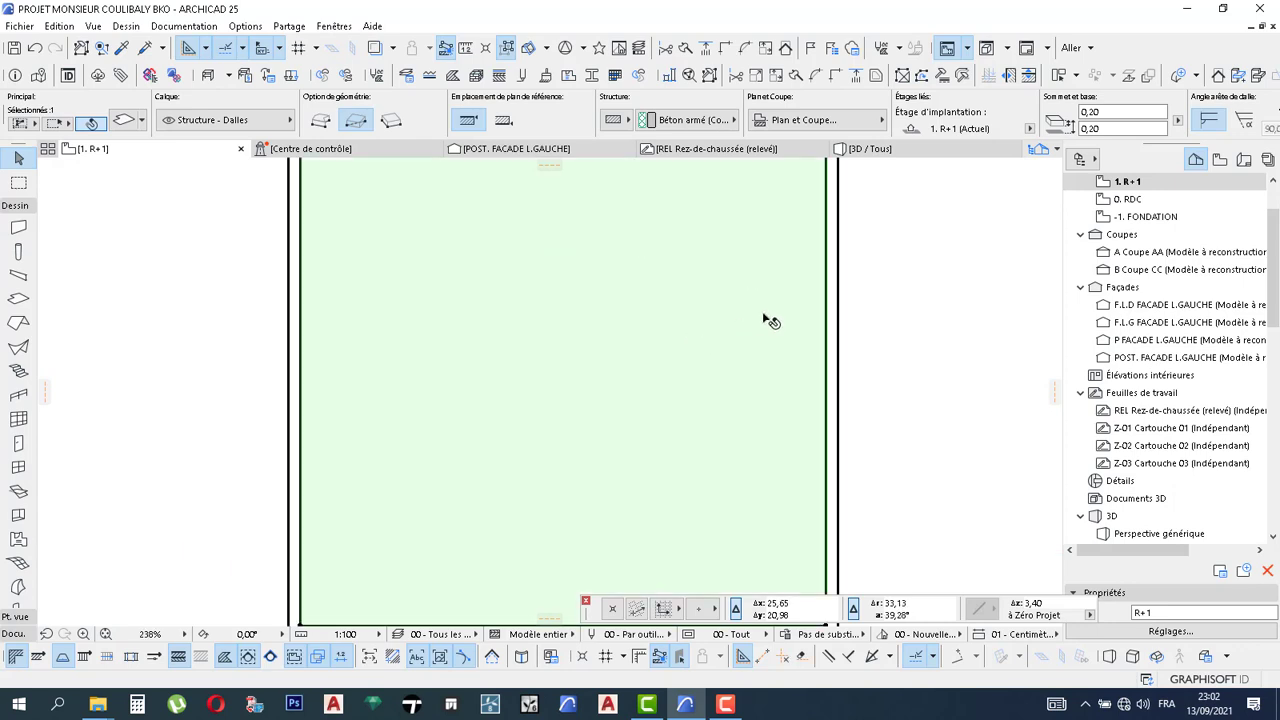
pyautogui.scroll(-2, 942, 160)
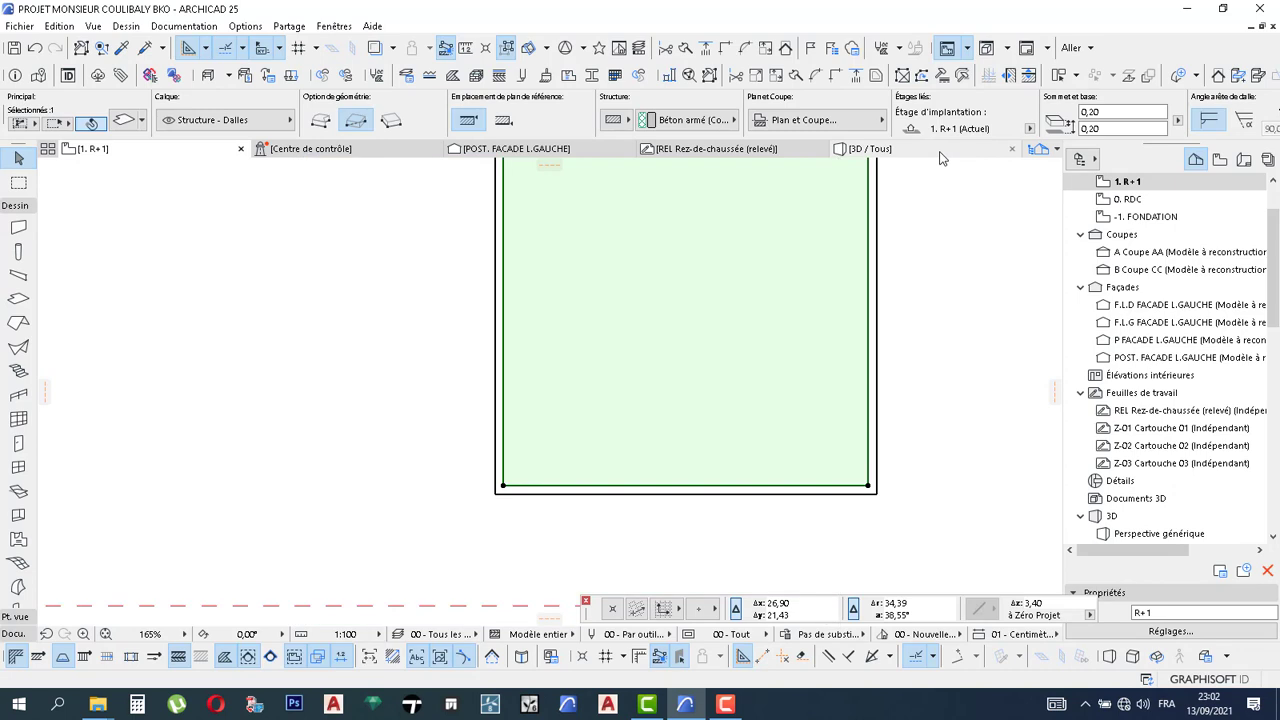
# Examine the lowered roof slab in 3D, from above inside the parapet and from below for its wooden underside
pyautogui.press('F3')
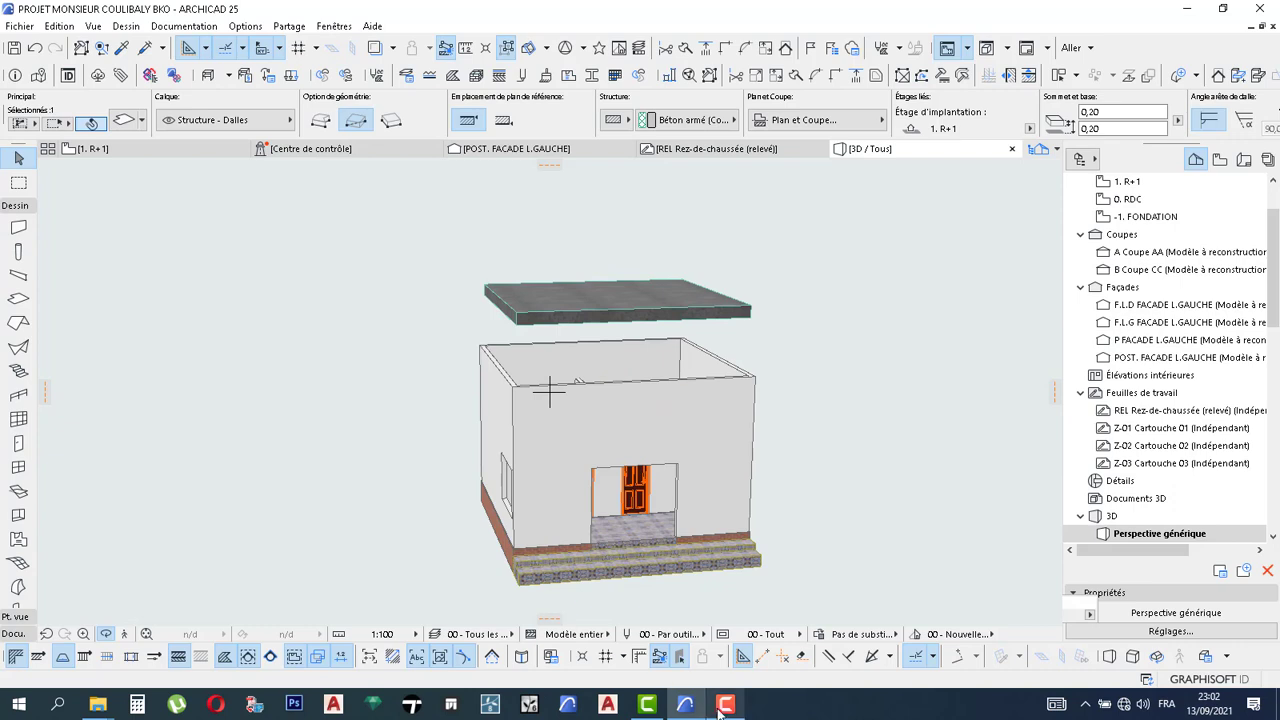
pyautogui.press('Delete')
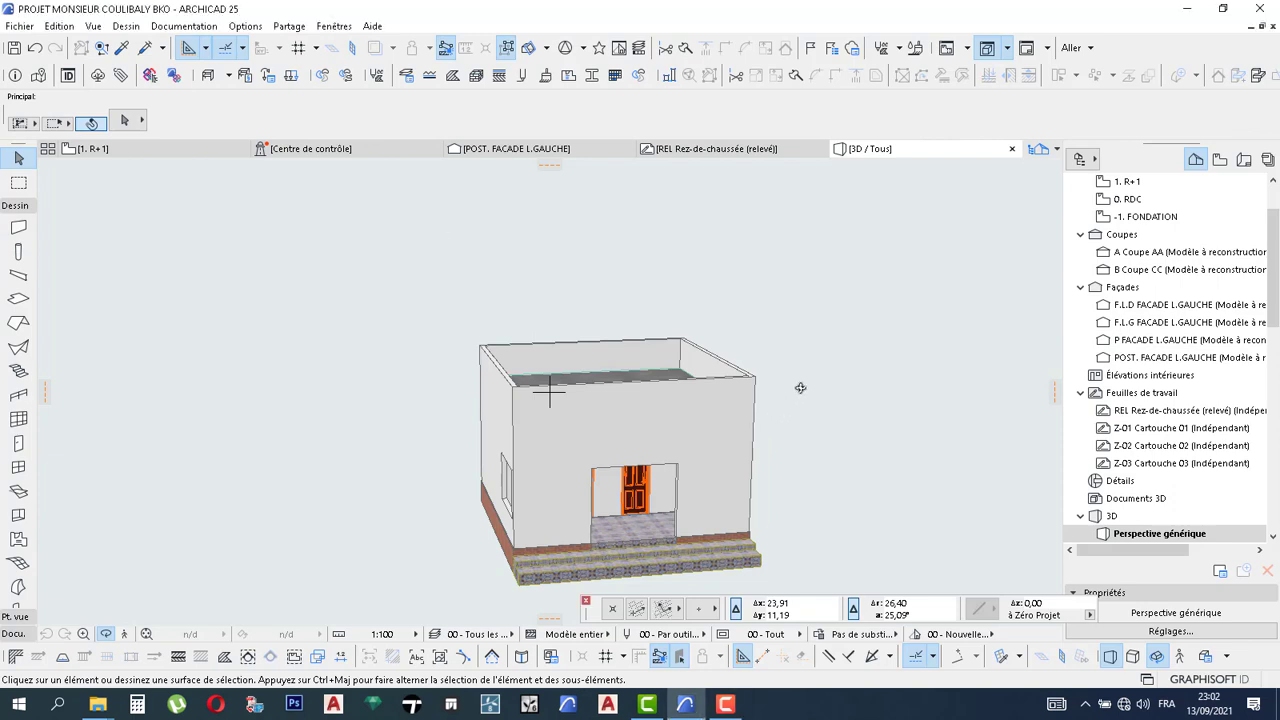
pyautogui.moveTo(782, 452); pyautogui.dragTo(671, 411)
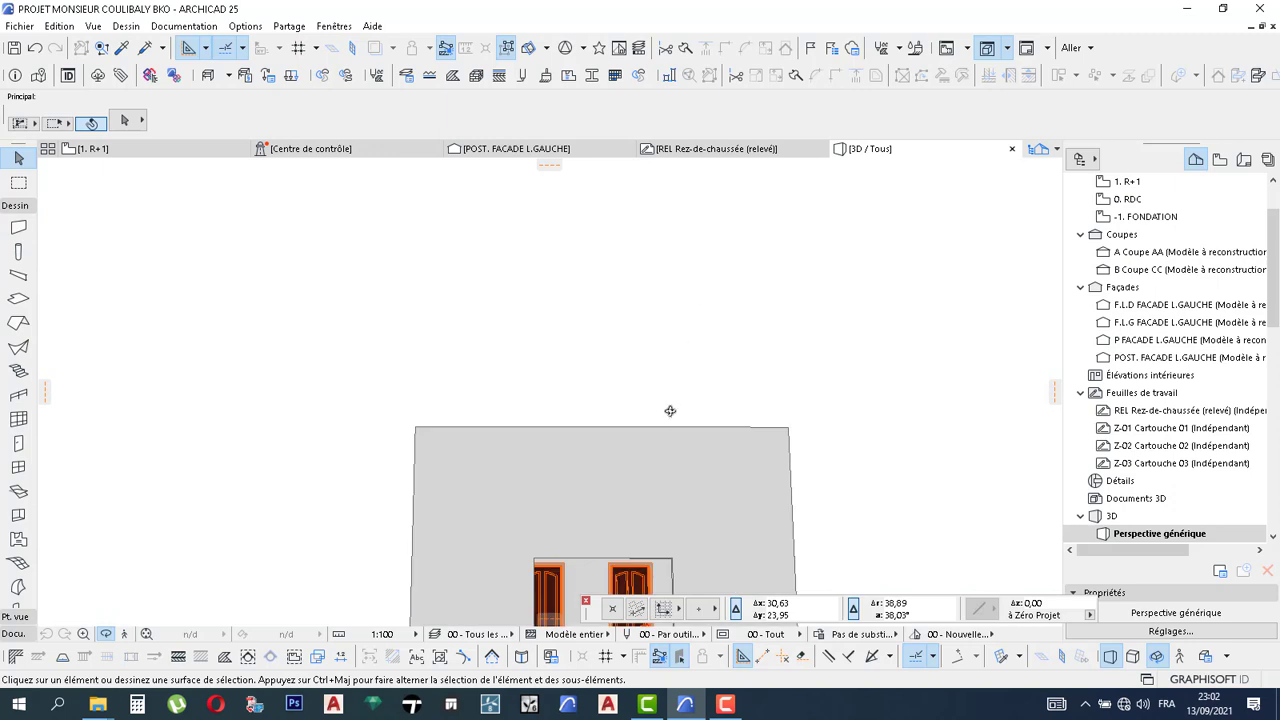
pyautogui.moveTo(670, 494); pyautogui.dragTo(663, 447)
pyautogui.moveTo(663, 447); pyautogui.dragTo(660, 331, button='middle')
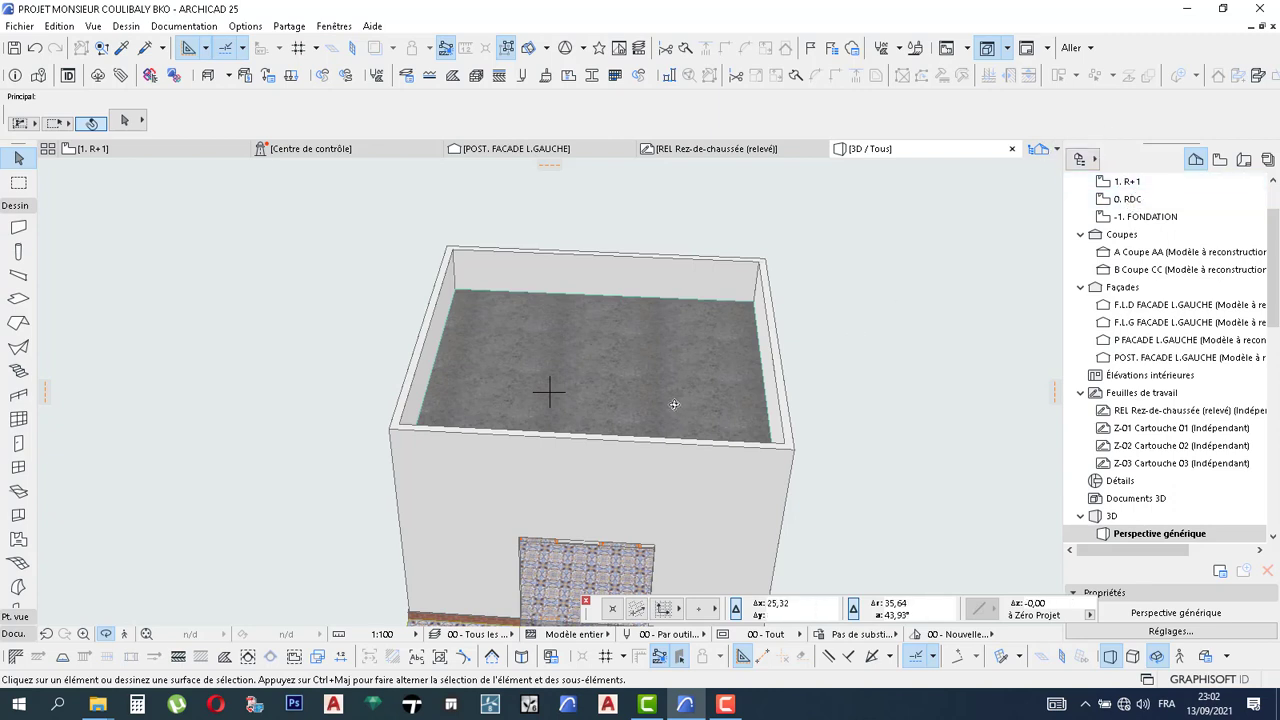
pyautogui.moveTo(680, 403); pyautogui.dragTo(761, 236)
pyautogui.scroll(3, 634, 438)
pyautogui.scroll(10, 640, 425)
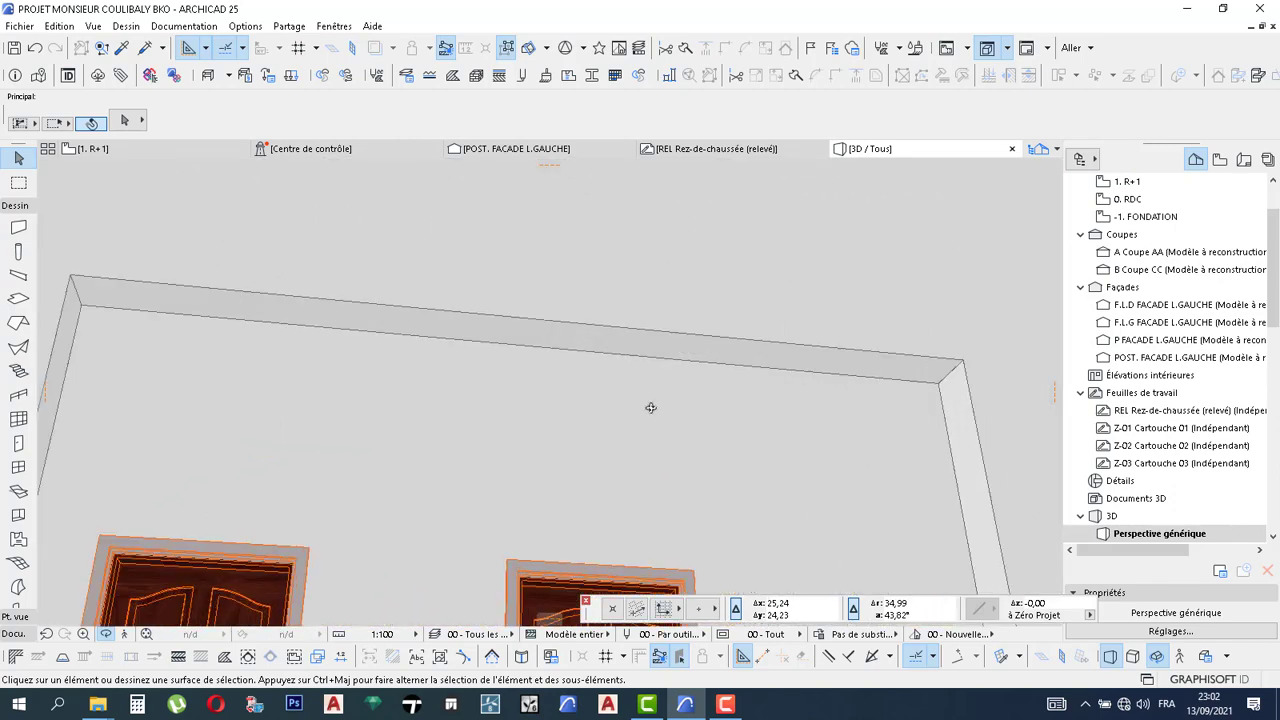
pyautogui.scroll(3, 690, 330)
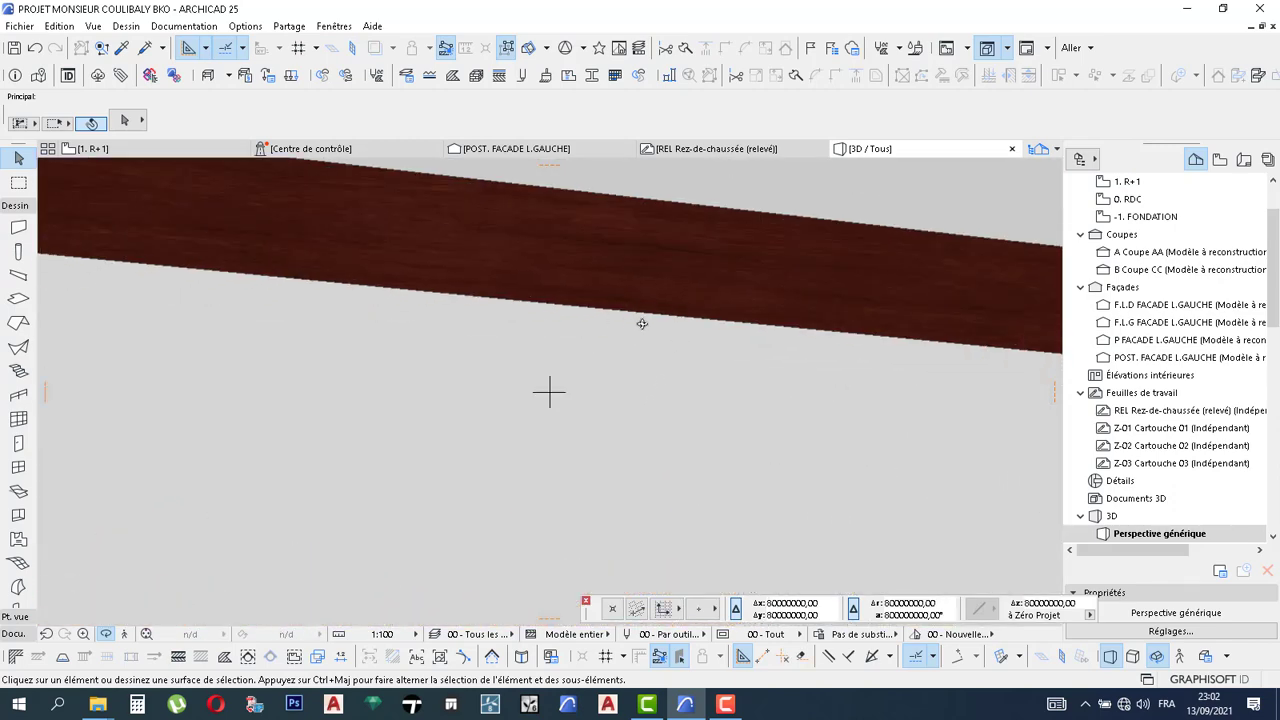
pyautogui.scroll(5, 709, 320)
pyautogui.moveTo(784, 336); pyautogui.dragTo(833, 314)
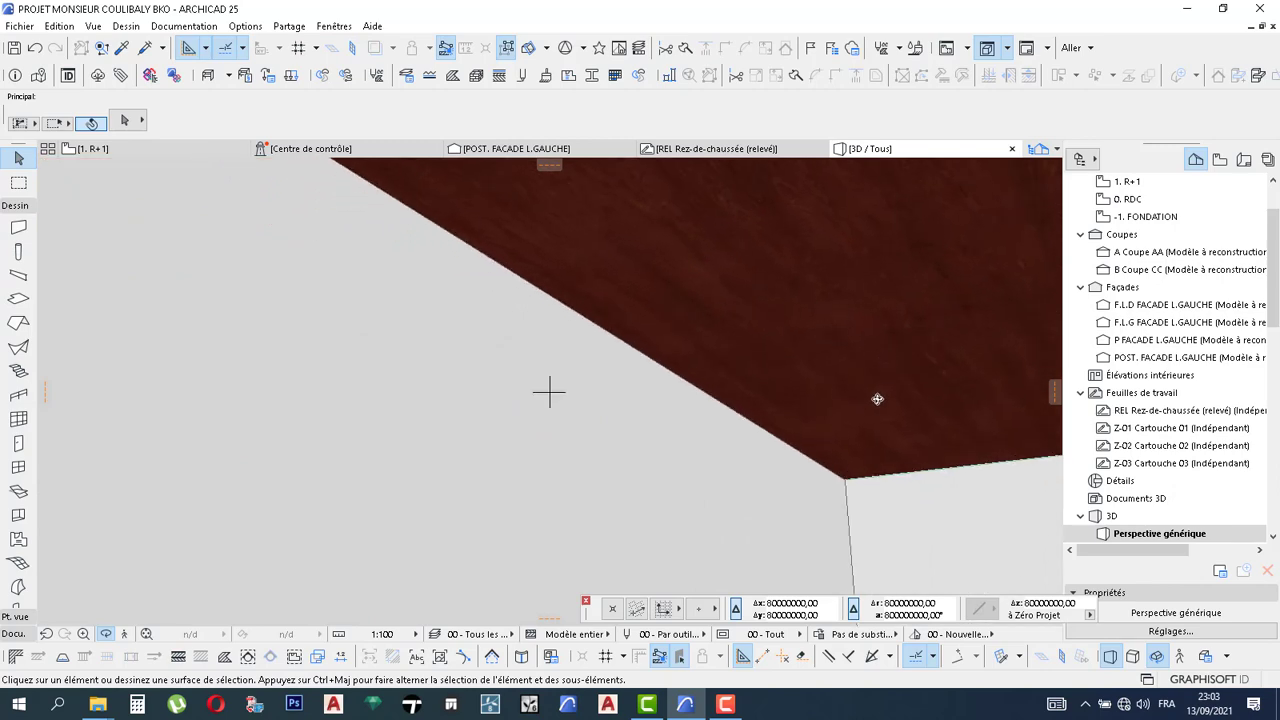
# Examine the house with its roof slab and parapet walls from several sides in the 3D view
pyautogui.scroll(-10, 866, 393)
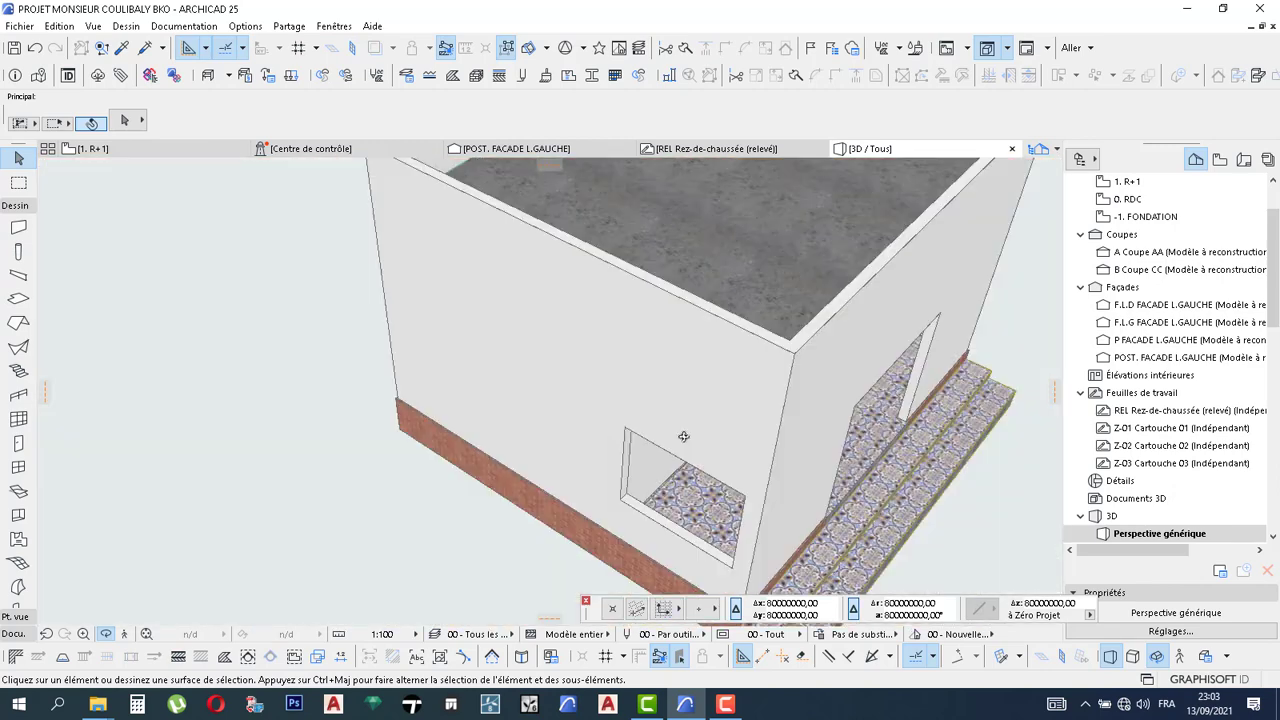
pyautogui.moveTo(684, 436); pyautogui.dragTo(866, 409)
pyautogui.moveTo(500, 398); pyautogui.dragTo(737, 381)
pyautogui.moveTo(440, 342); pyautogui.dragTo(533, 335)
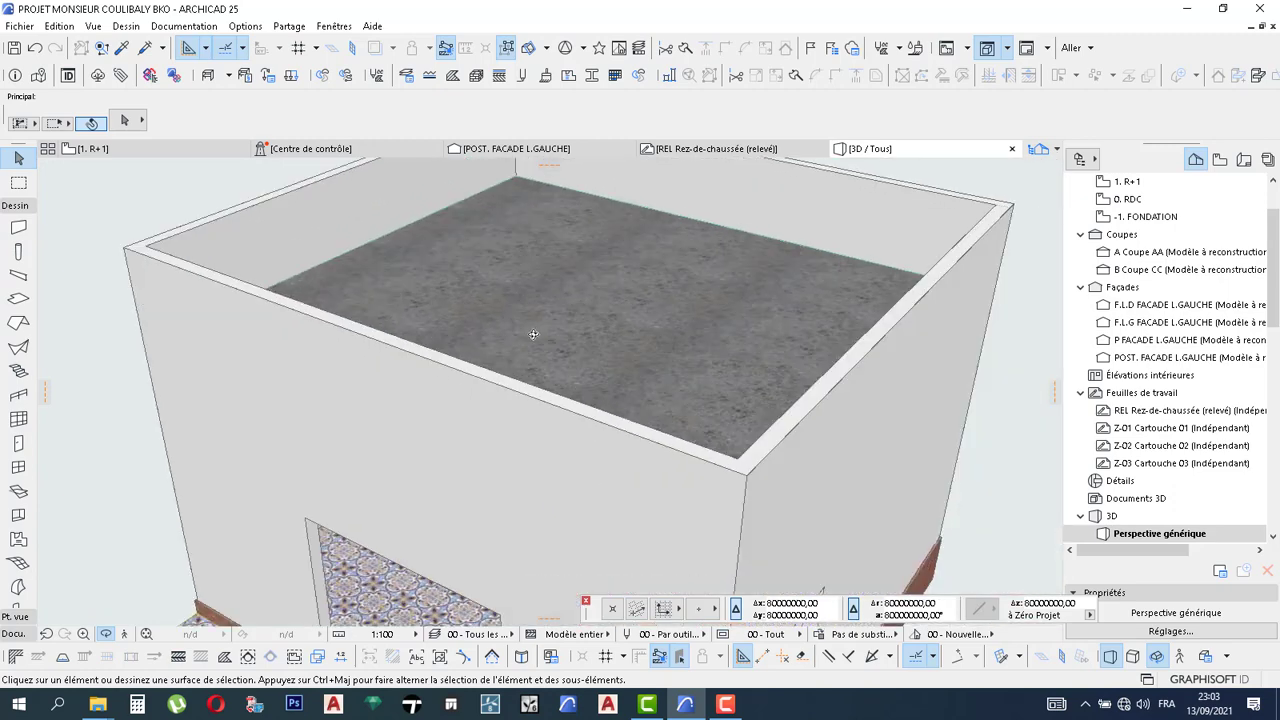
pyautogui.scroll(-5, 533, 335)
pyautogui.moveTo(549, 389); pyautogui.dragTo(818, 365)
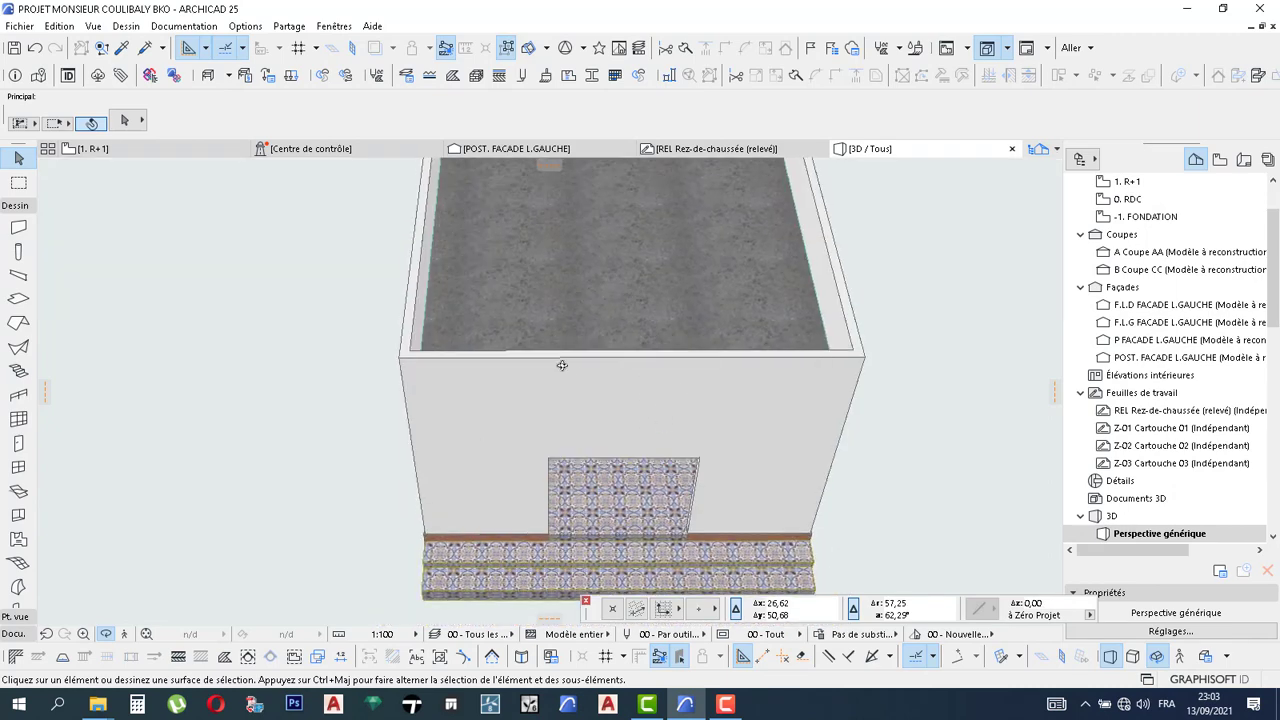
pyautogui.moveTo(623, 389); pyautogui.dragTo(612, 291)
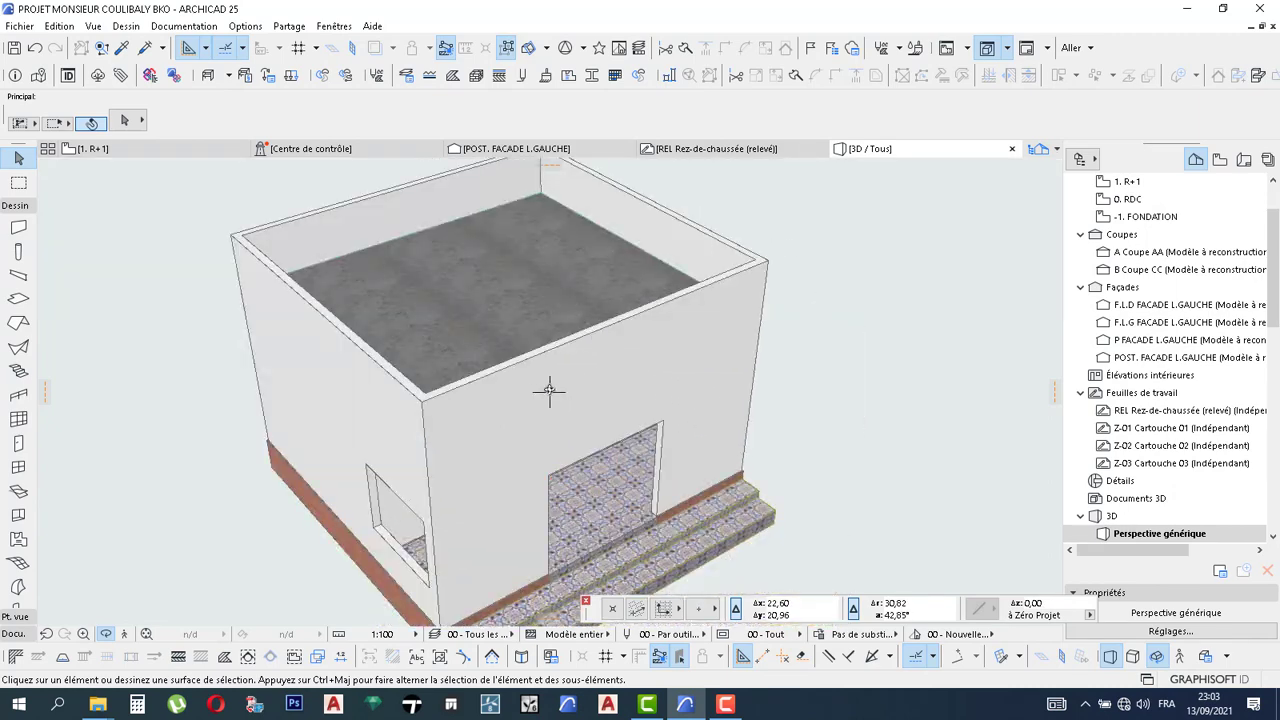
pyautogui.moveTo(556, 470); pyautogui.dragTo(594, 322)
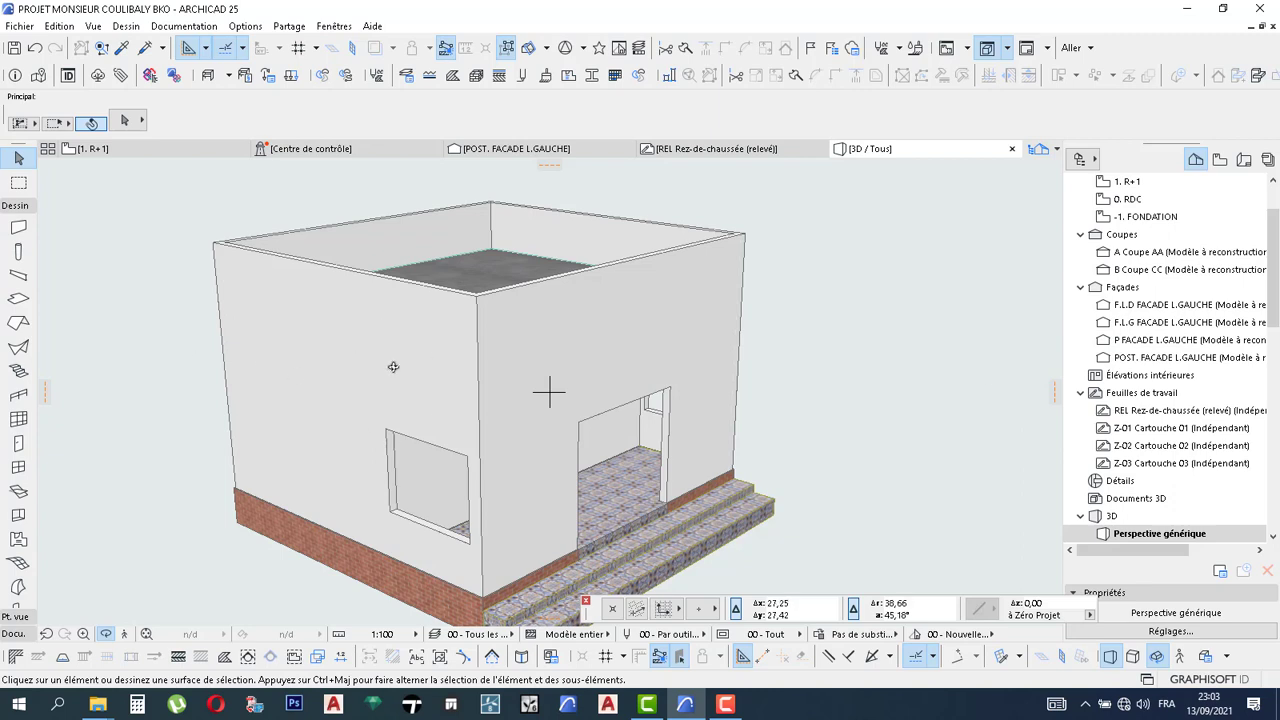
pyautogui.moveTo(475, 370); pyautogui.dragTo(596, 347, button='middle')
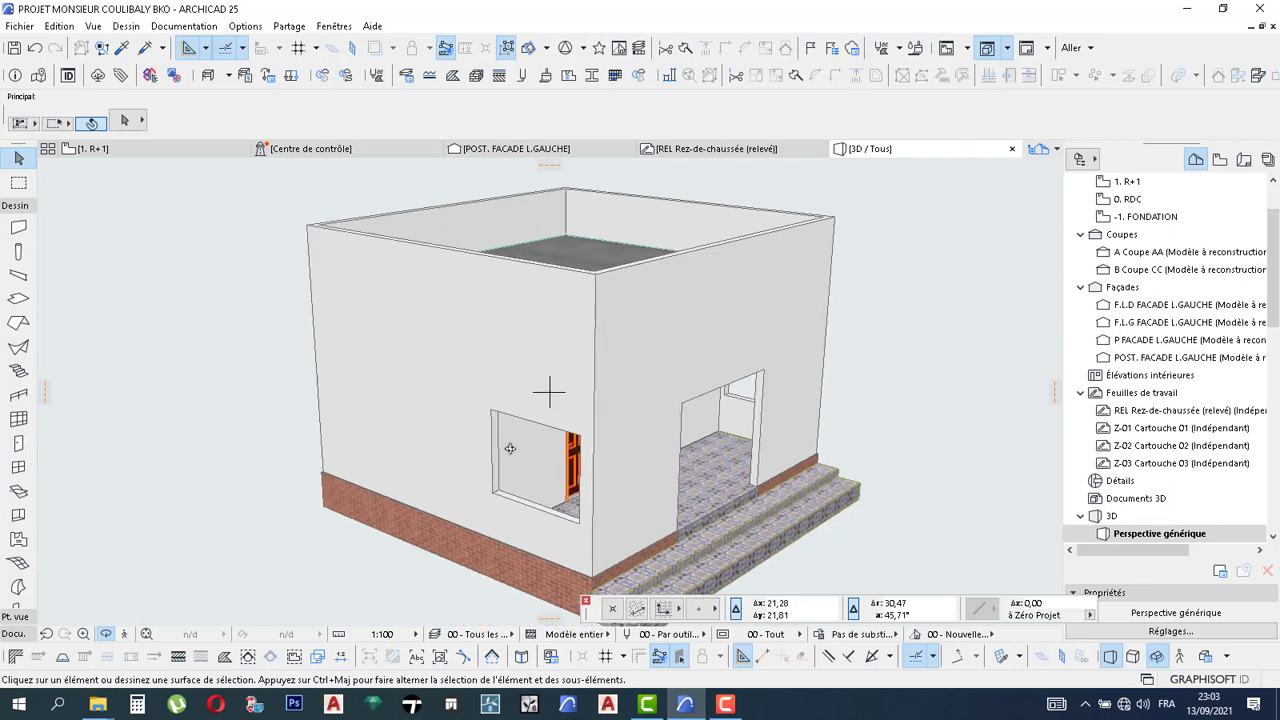
pyautogui.scroll(-4, 630, 381)
pyautogui.keyDown('shift'); pyautogui.moveTo(646, 412); pyautogui.dragTo(684, 426, button='middle'); pyautogui.keyUp('shift')
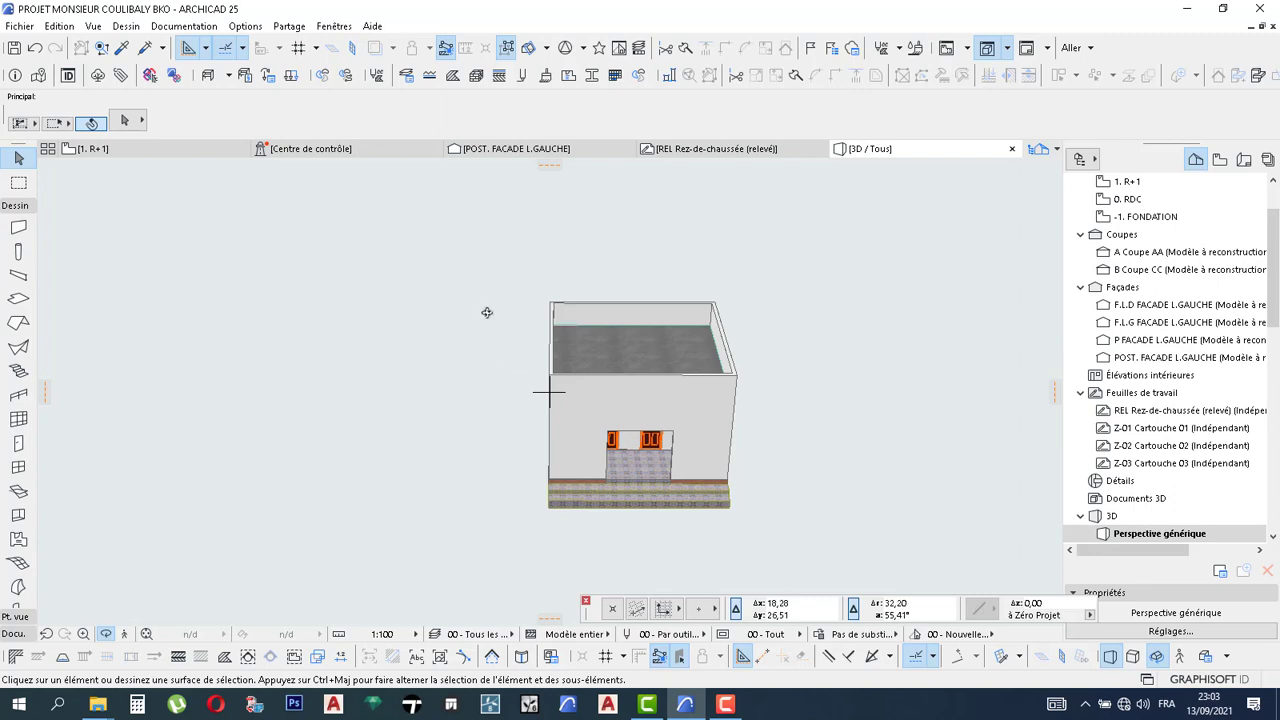
pyautogui.keyDown('shift'); pyautogui.moveTo(638, 354); pyautogui.dragTo(271, 277, button='middle'); pyautogui.keyUp('shift')
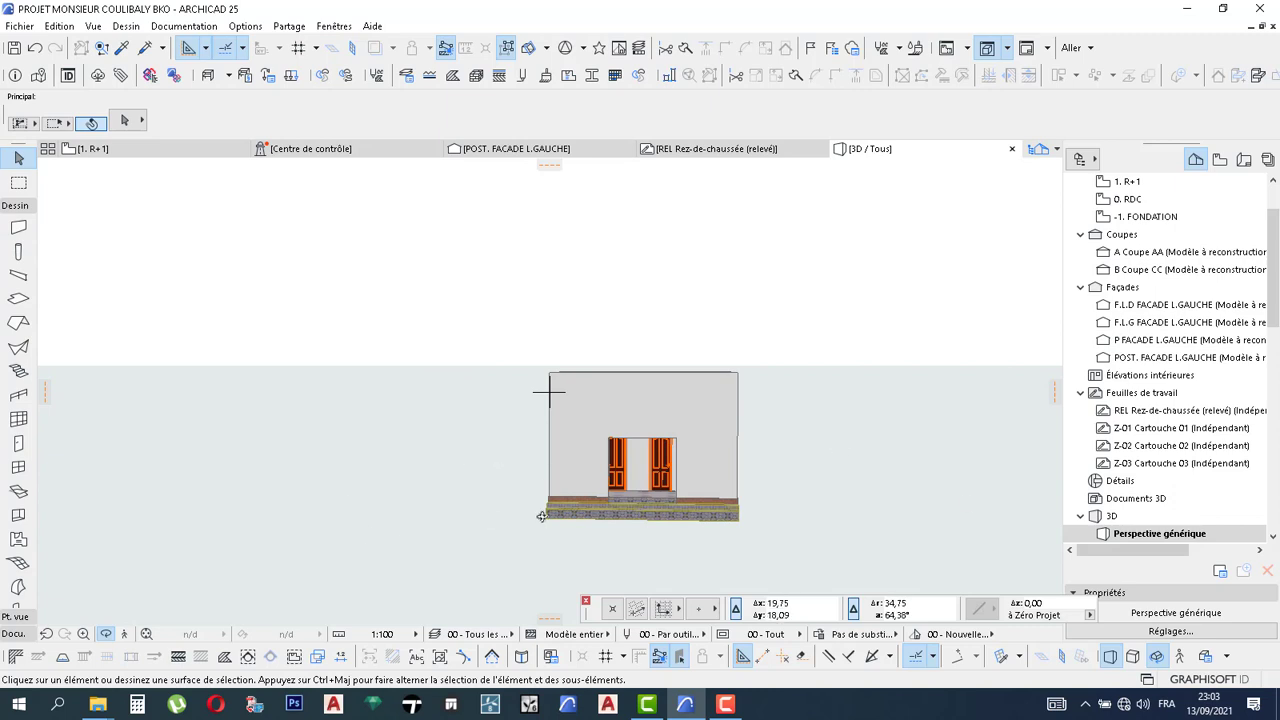
pyautogui.keyDown('shift'); pyautogui.moveTo(436, 479); pyautogui.dragTo(528, 571, button='middle'); pyautogui.keyUp('shift')
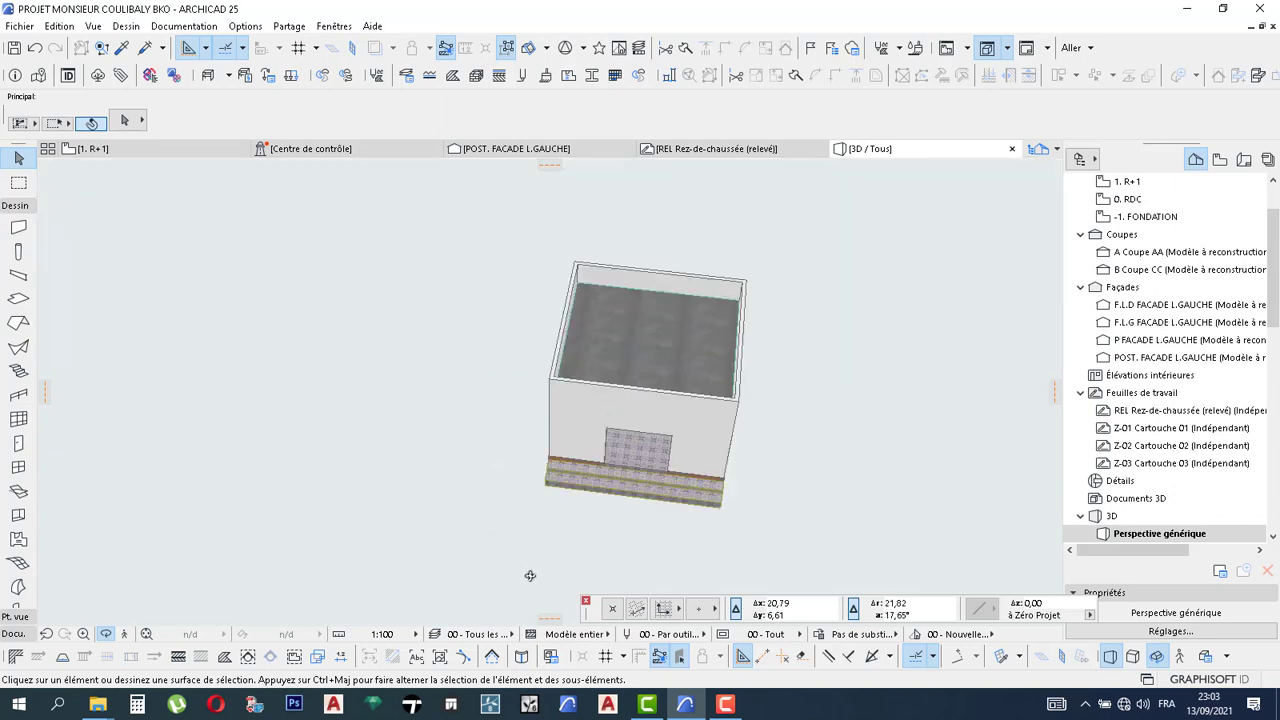
# In the FONDATION floor plan, draw a large rectangular mesh around the house using the settings of the existing front step mesh
pyautogui.doubleClick(1147, 217)
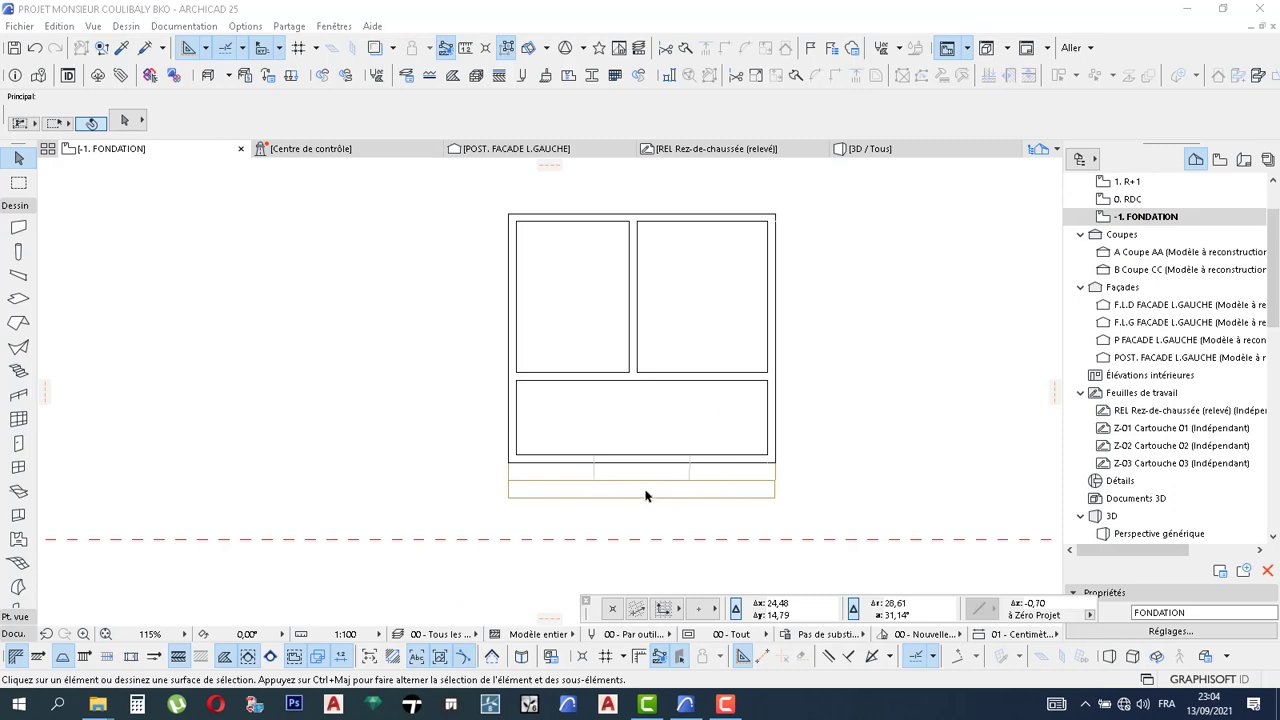
pyautogui.keyDown('alt'); pyautogui.click(529, 485); pyautogui.keyUp('alt')
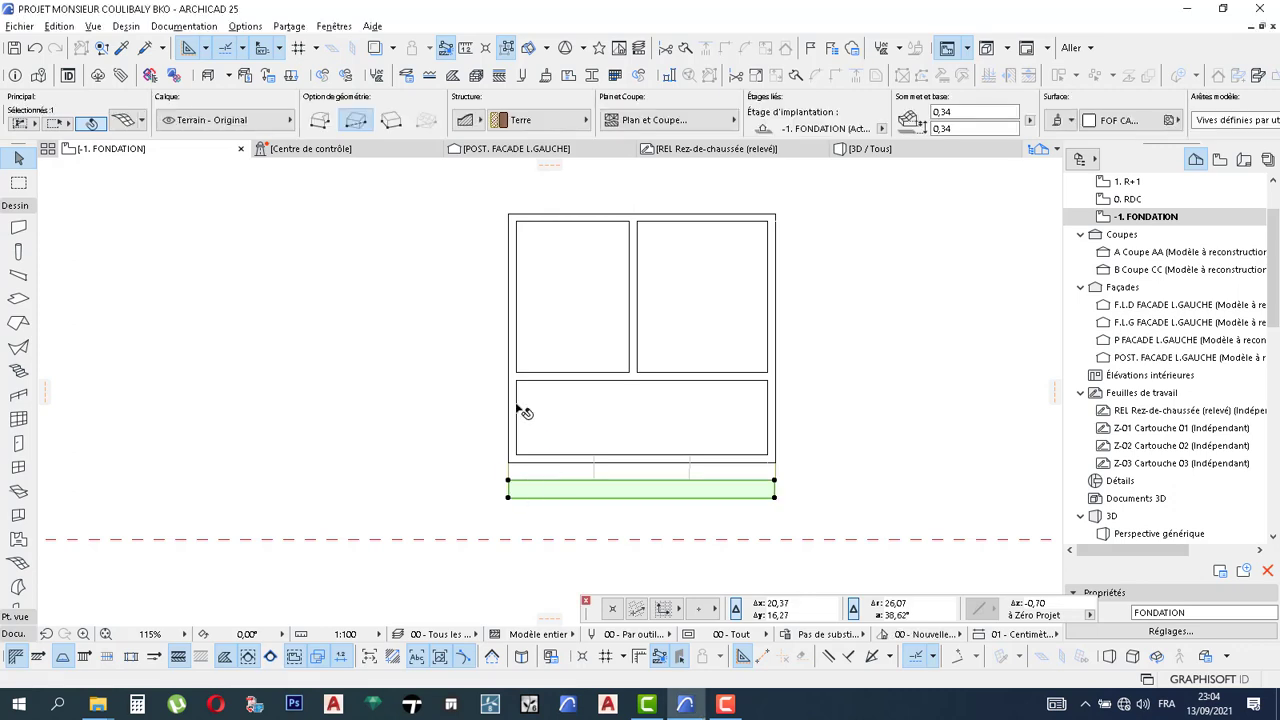
pyautogui.scroll(-2, 372, 298)
pyautogui.scroll(-5, 470, 335)
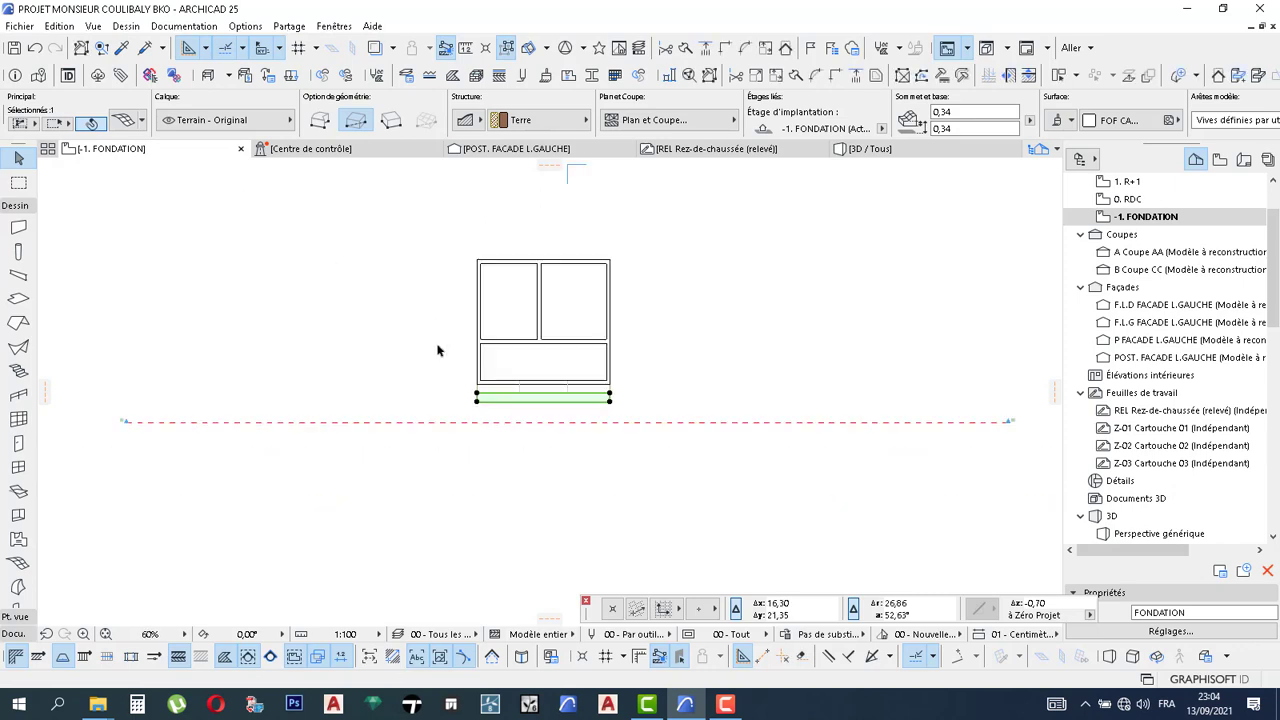
pyautogui.click(712, 393)
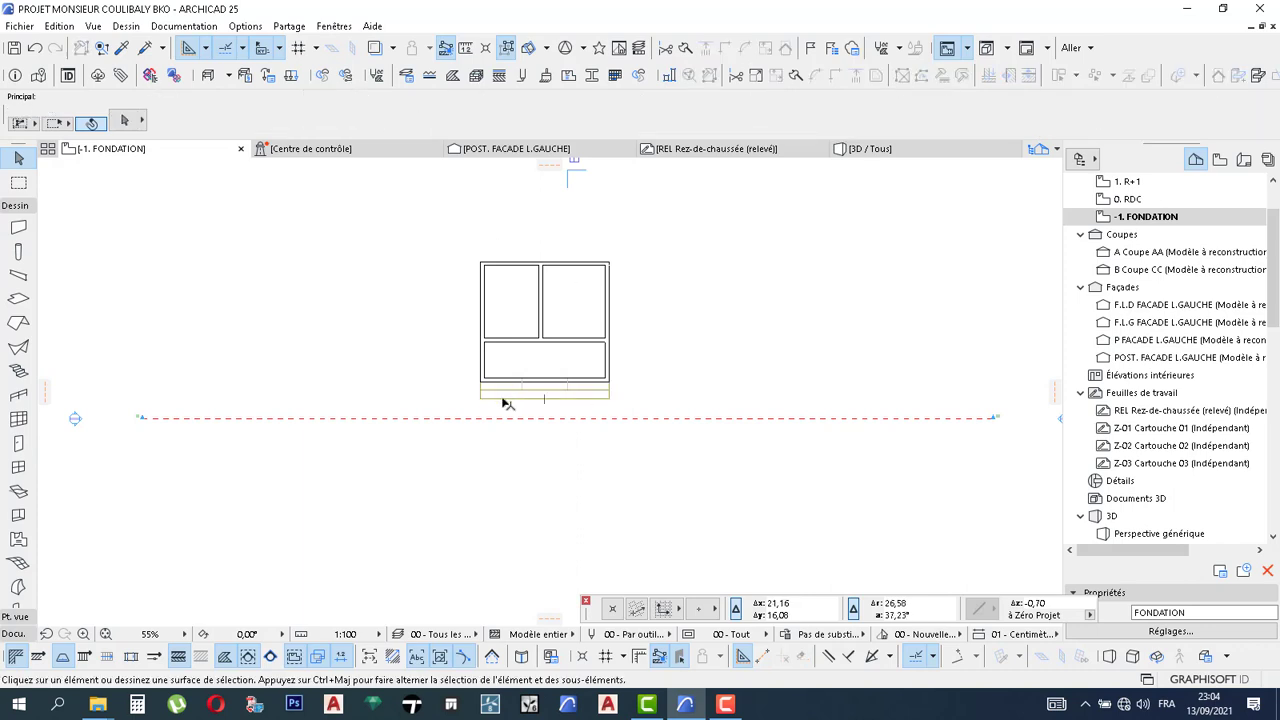
pyautogui.keyDown('alt'); pyautogui.click(400, 245); pyautogui.keyUp('alt')
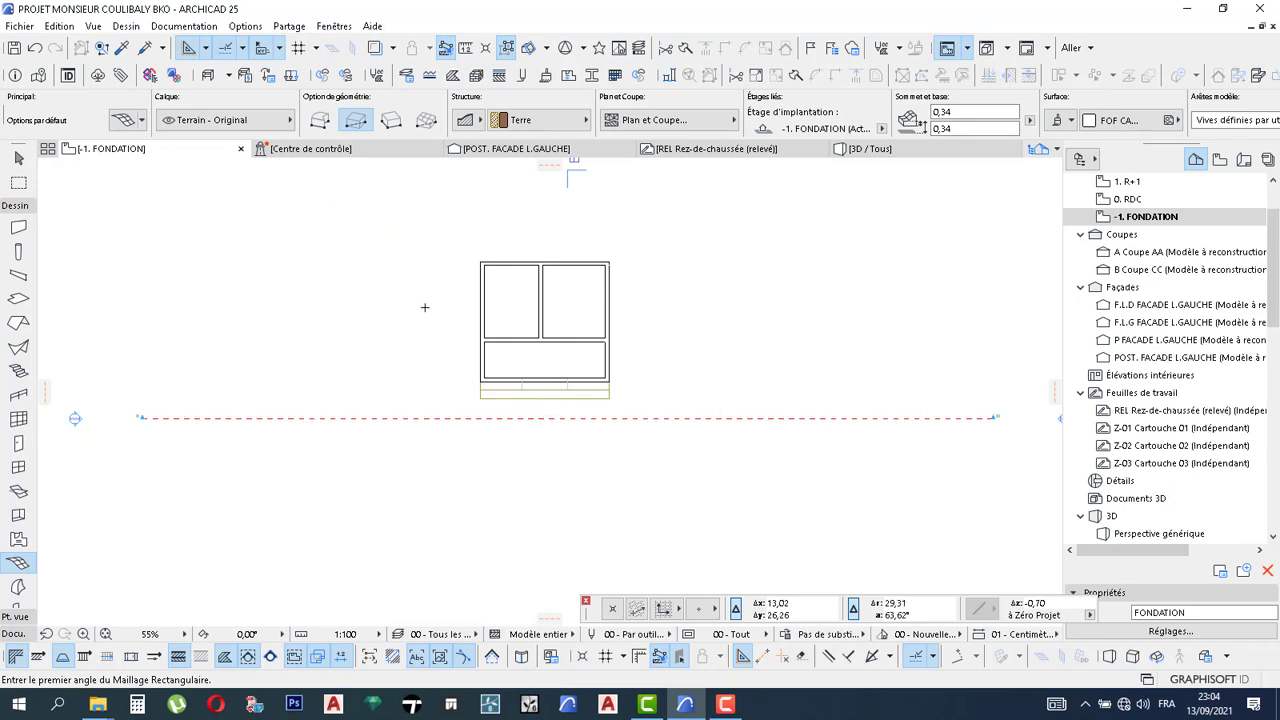
pyautogui.scroll(-5, 522, 322)
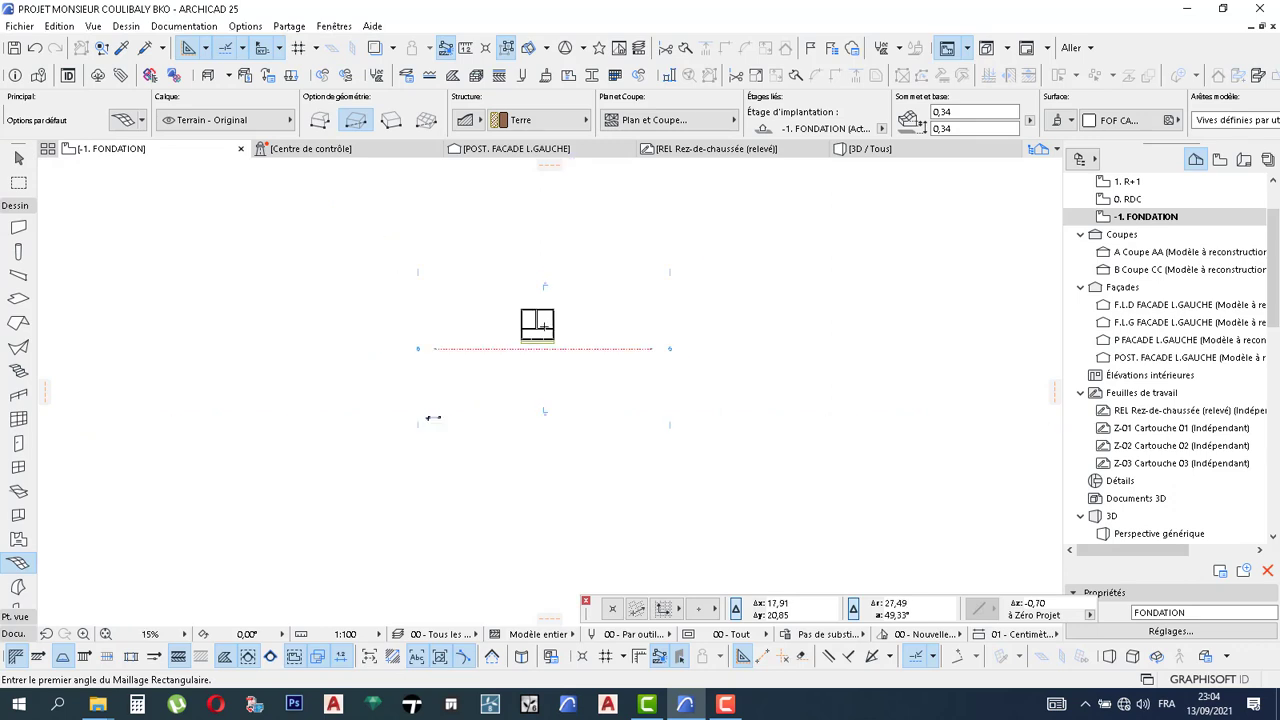
pyautogui.click(428, 242)
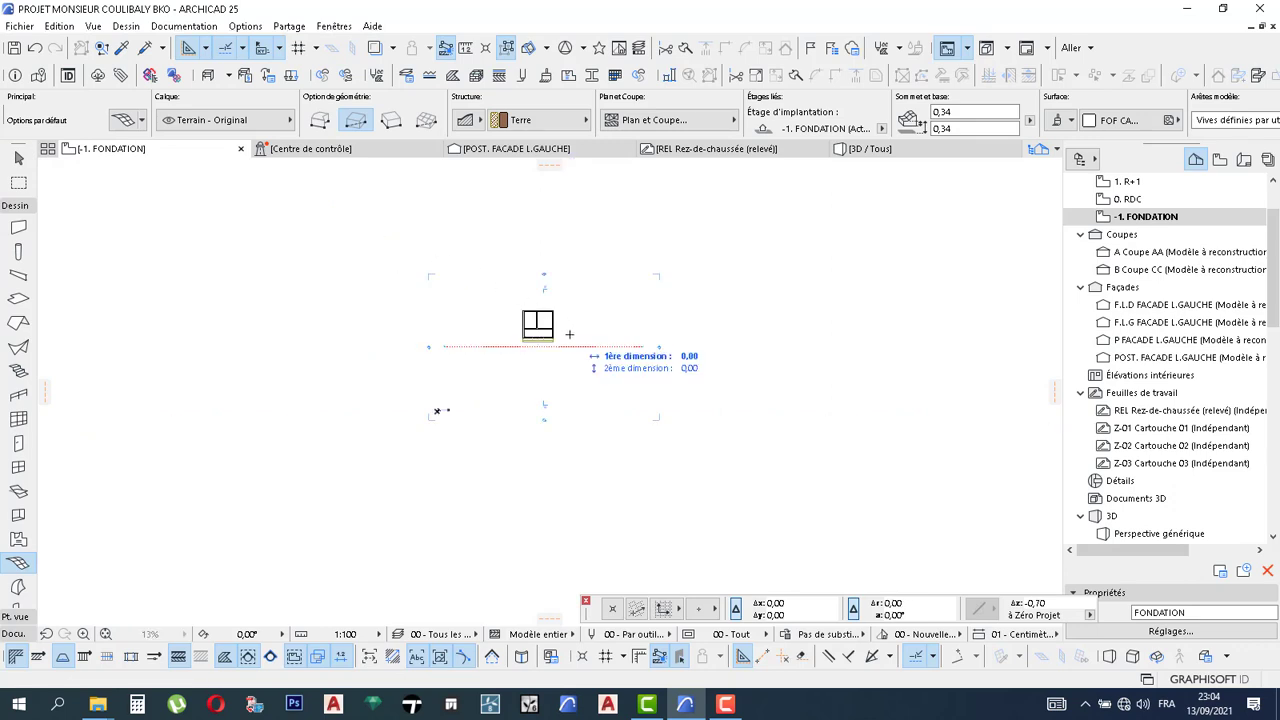
pyautogui.click(689, 431)
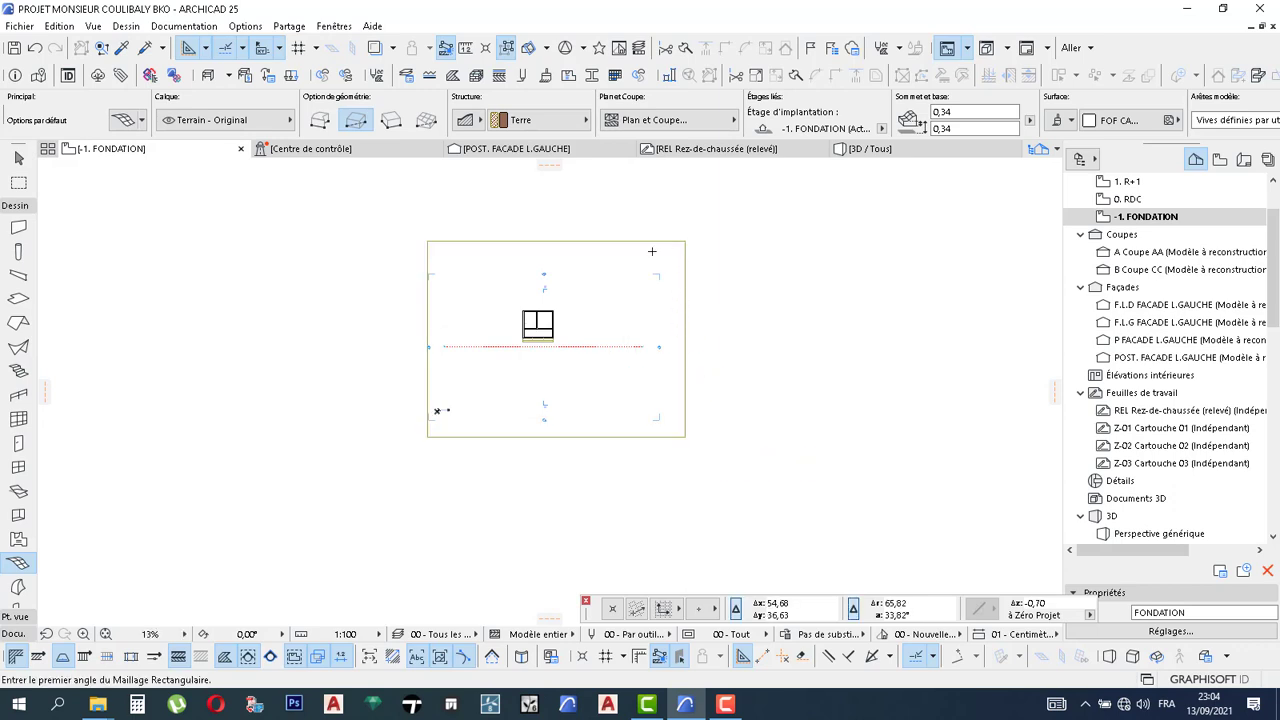
pyautogui.scroll(5, 538, 320)
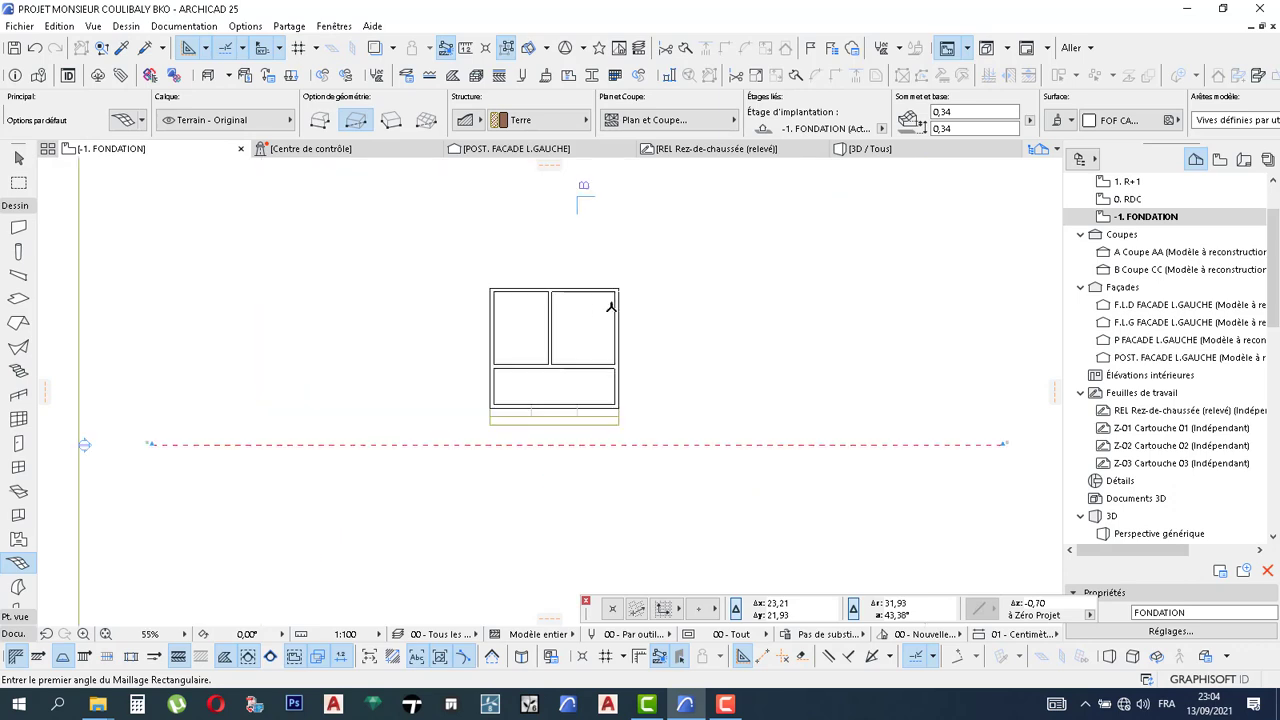
pyautogui.press('Escape')
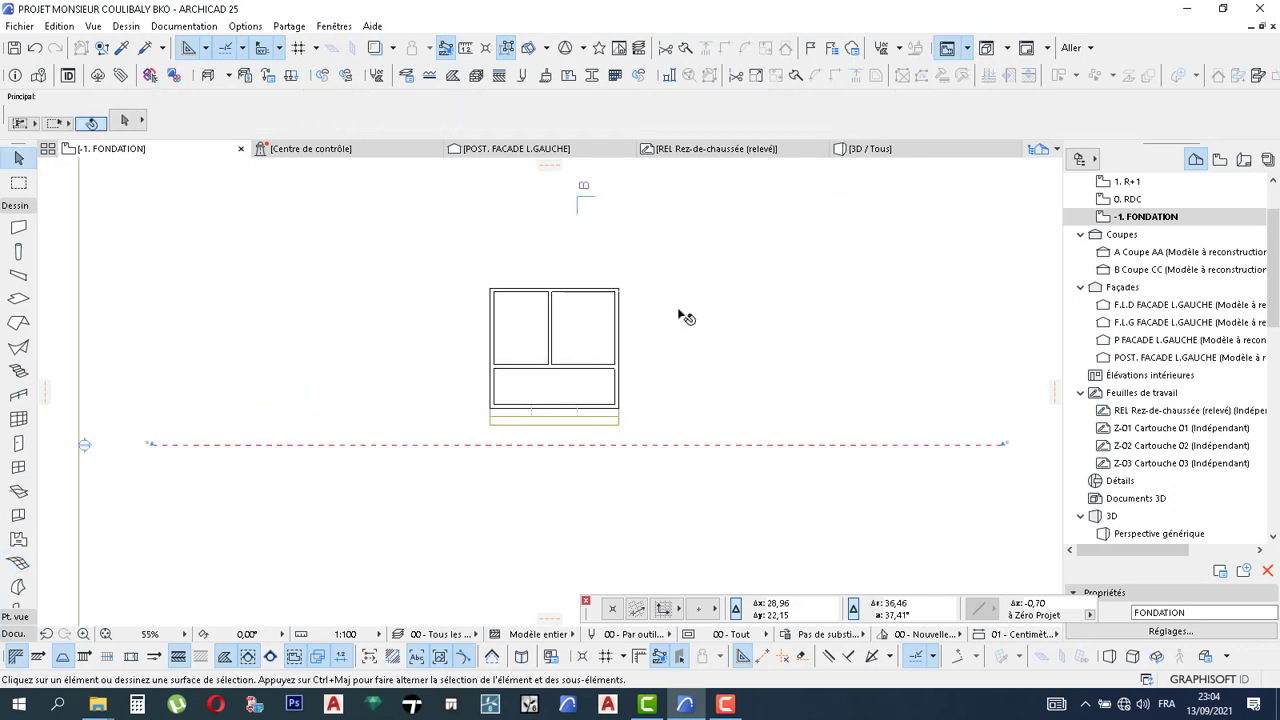
# Subtract a rectangular hole of about 6,96 by 7,43 from the large mesh, matching the outline of the house and its front steps
pyautogui.scroll(-3, 702, 300)
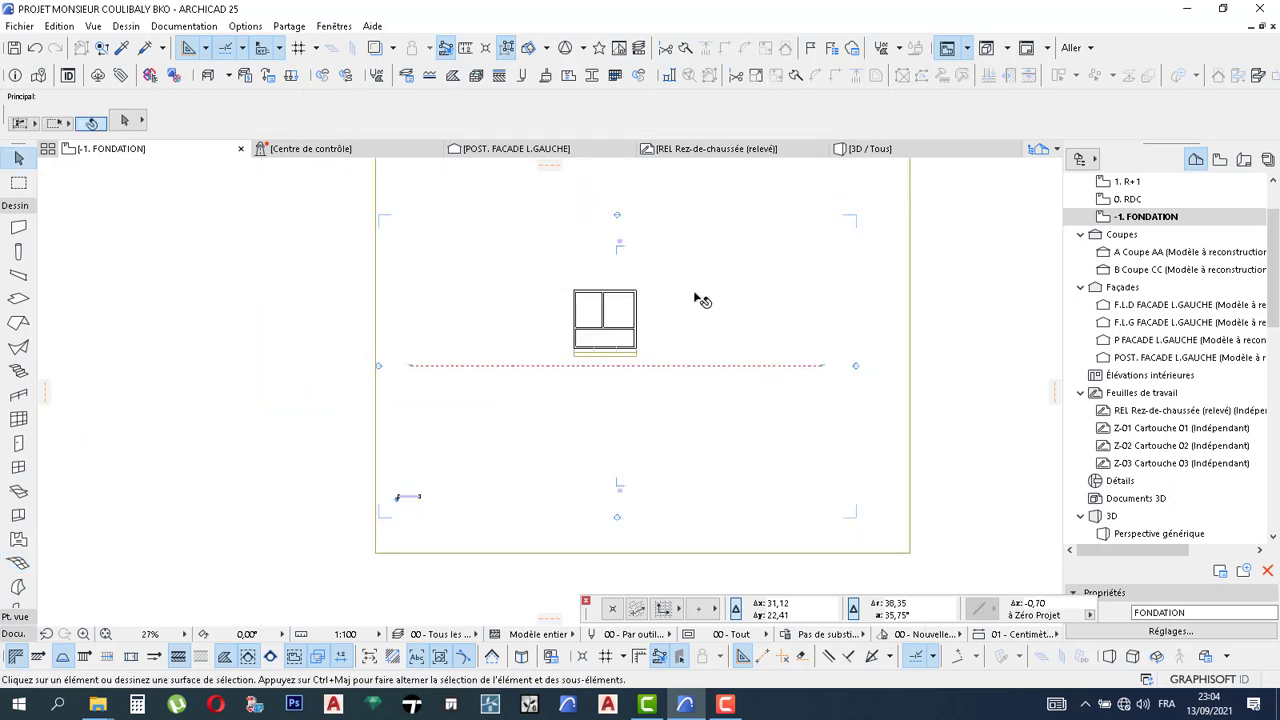
pyautogui.click(893, 281)
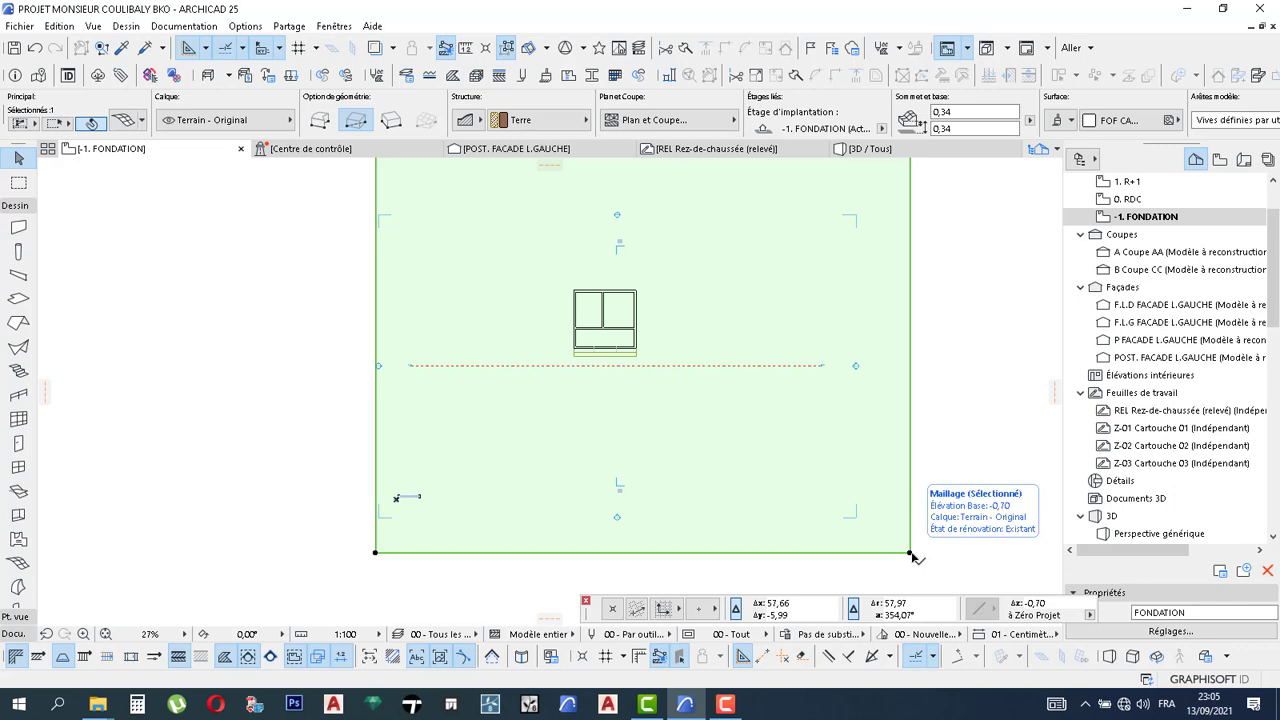
pyautogui.click(910, 553)
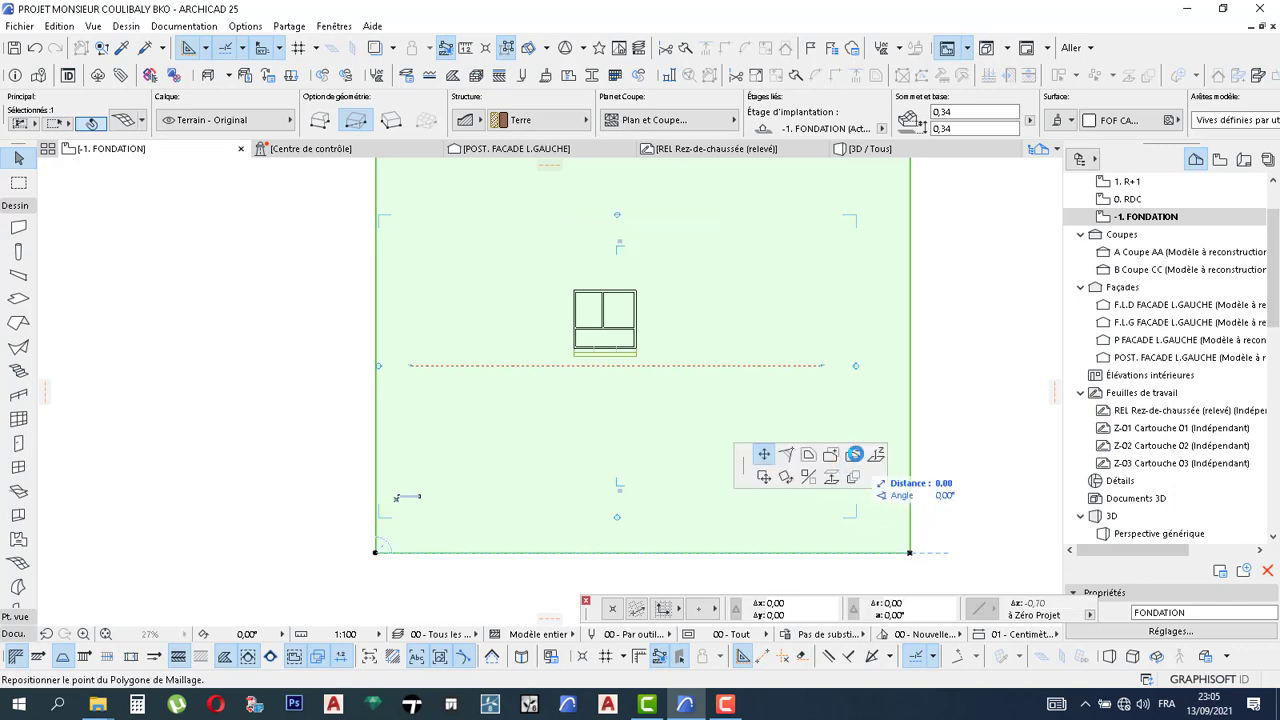
pyautogui.click(1068, 287)
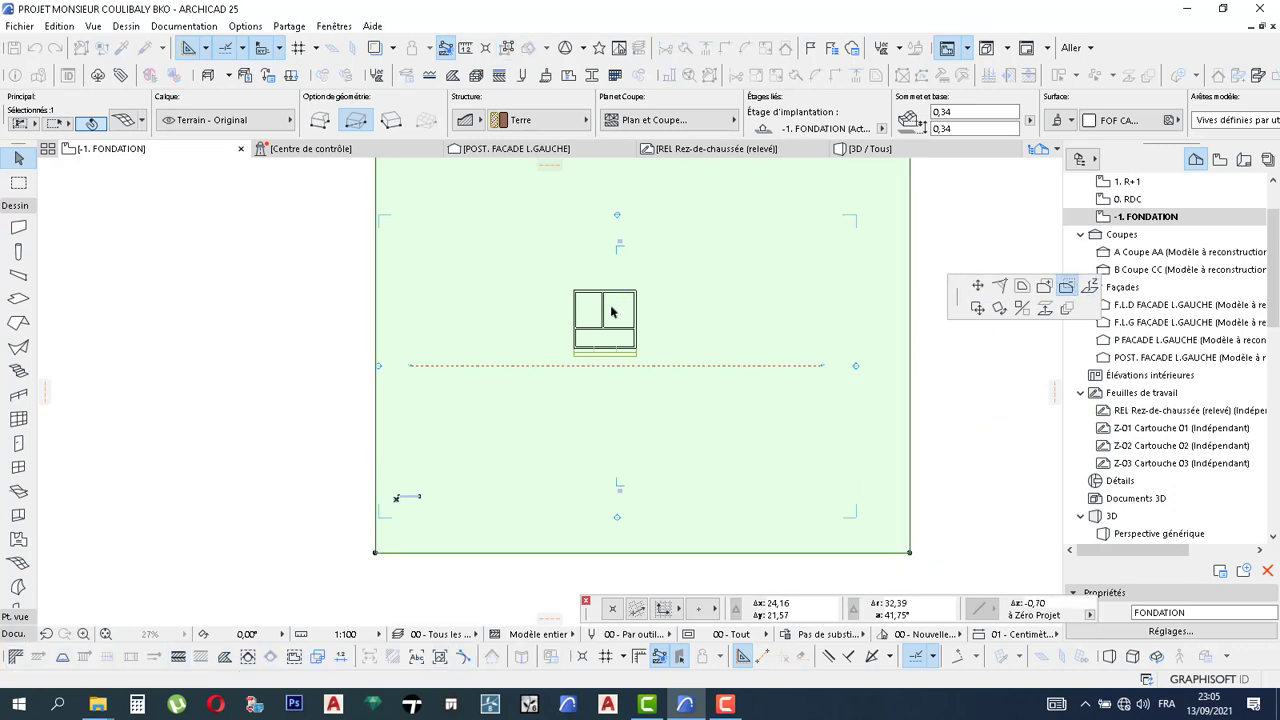
pyautogui.scroll(5, 632, 296)
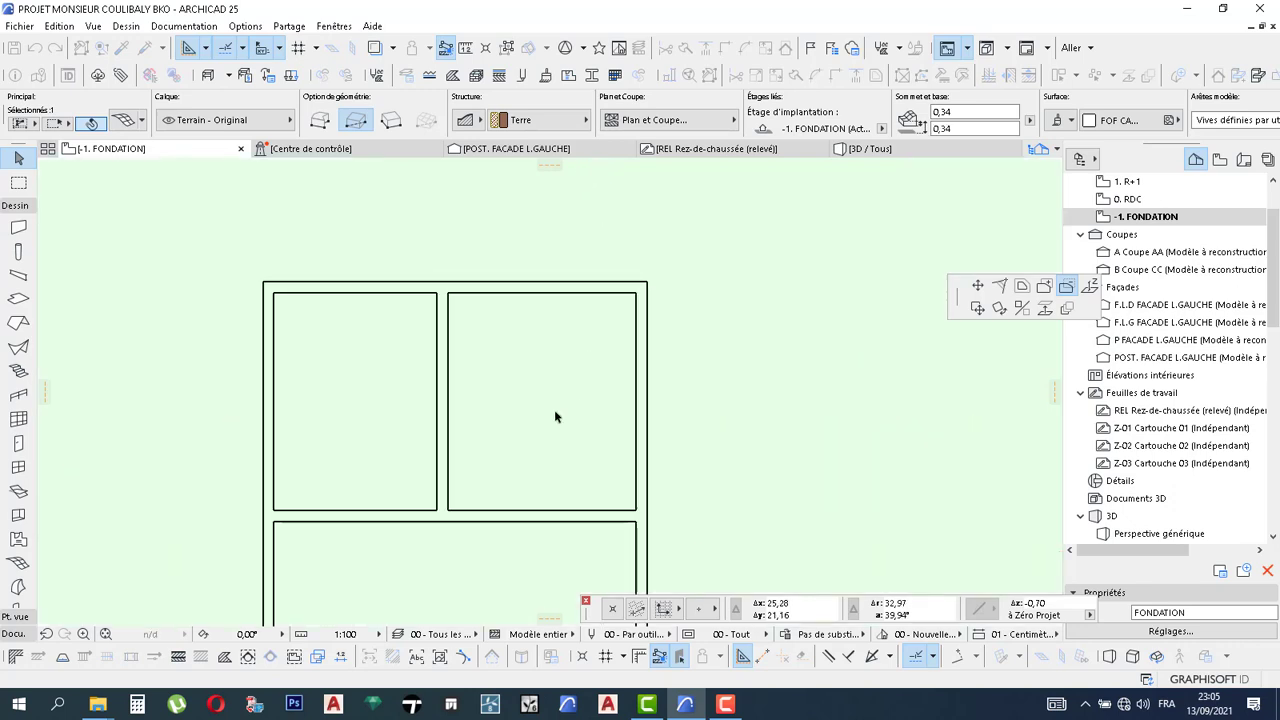
pyautogui.click(531, 434)
pyautogui.scroll(-3, 530, 437)
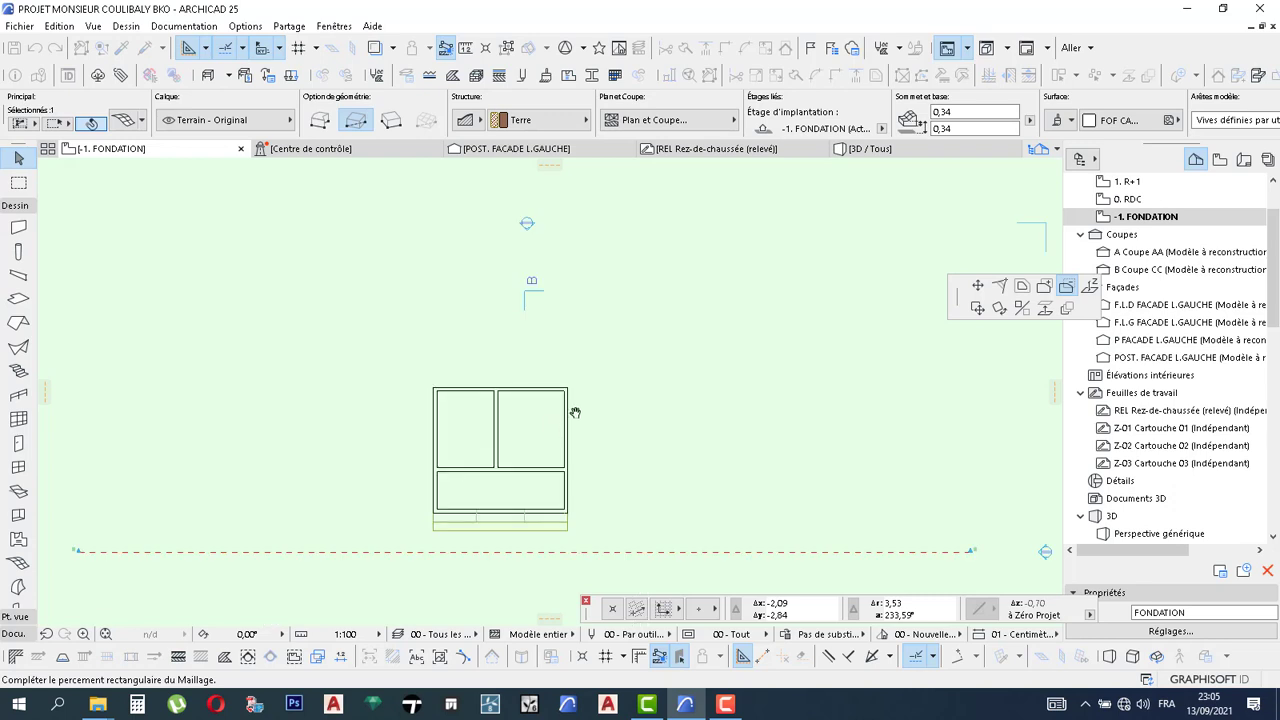
pyautogui.scroll(2, 494, 479)
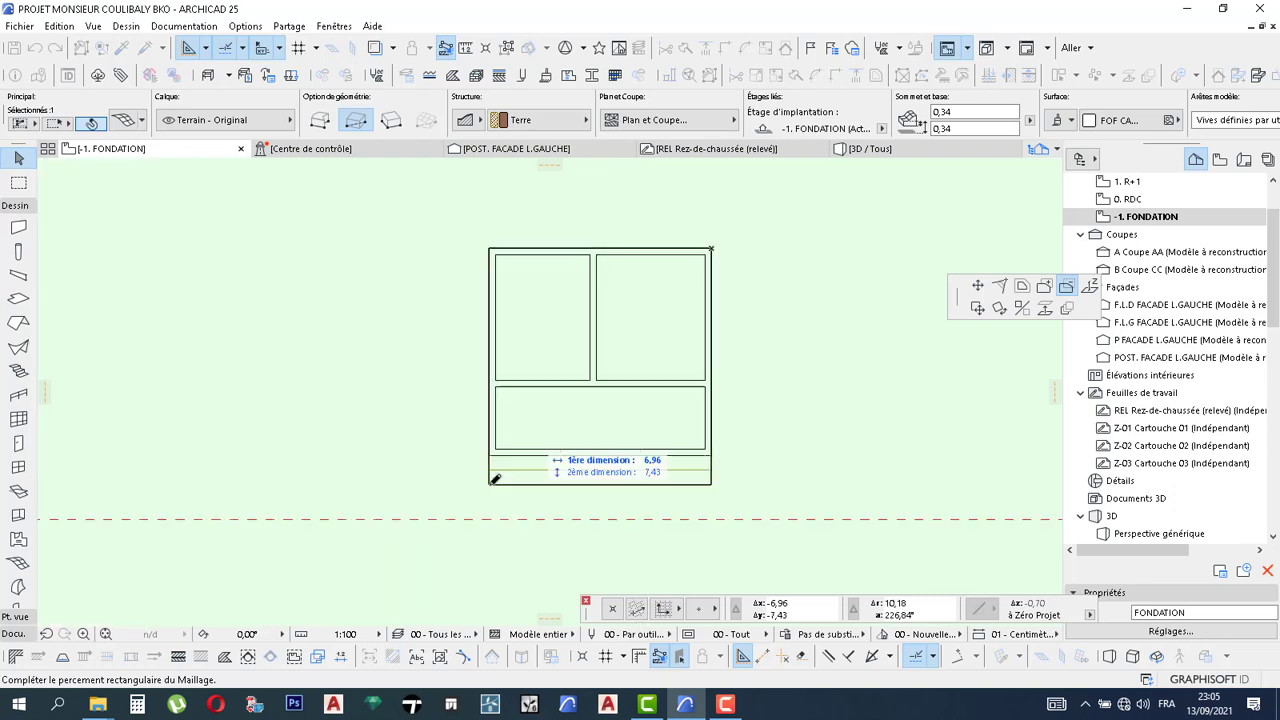
pyautogui.click(494, 479)
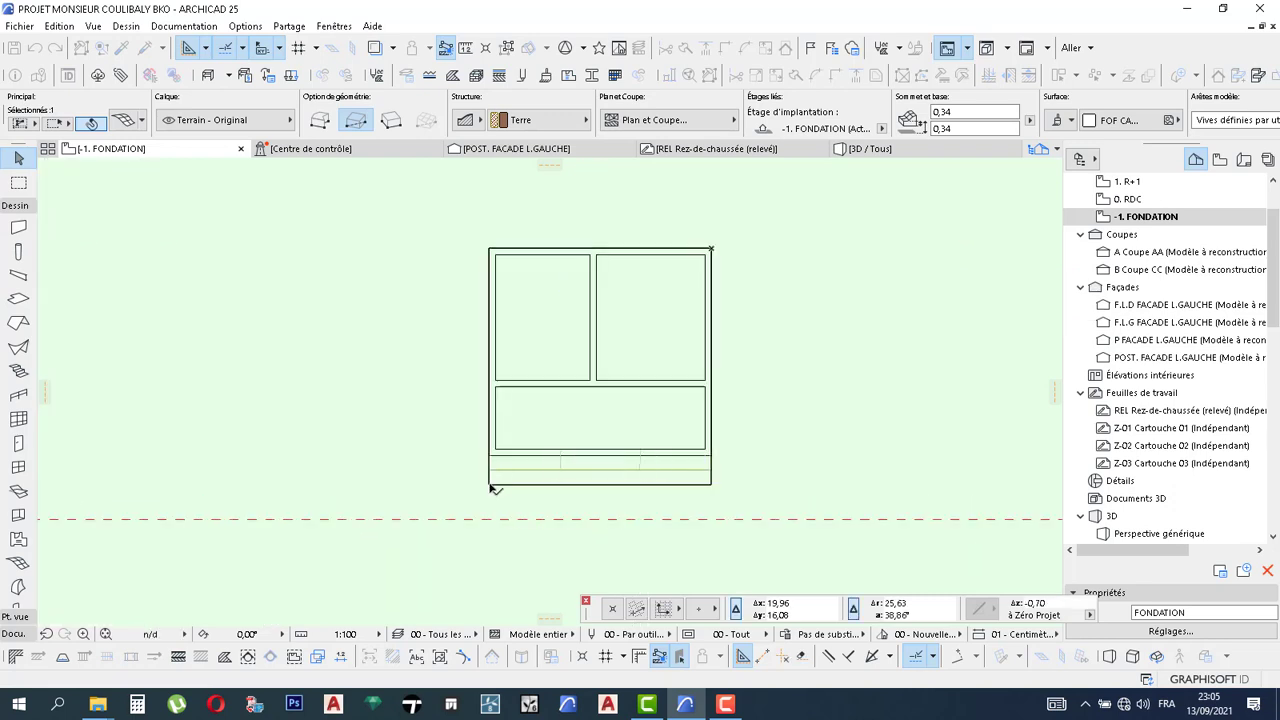
pyautogui.click(703, 397)
# Offset all outer edges of the large mesh inward to reduce the ground area around the house
pyautogui.scroll(-3, 700, 395)
pyautogui.scroll(-5, 700, 396)
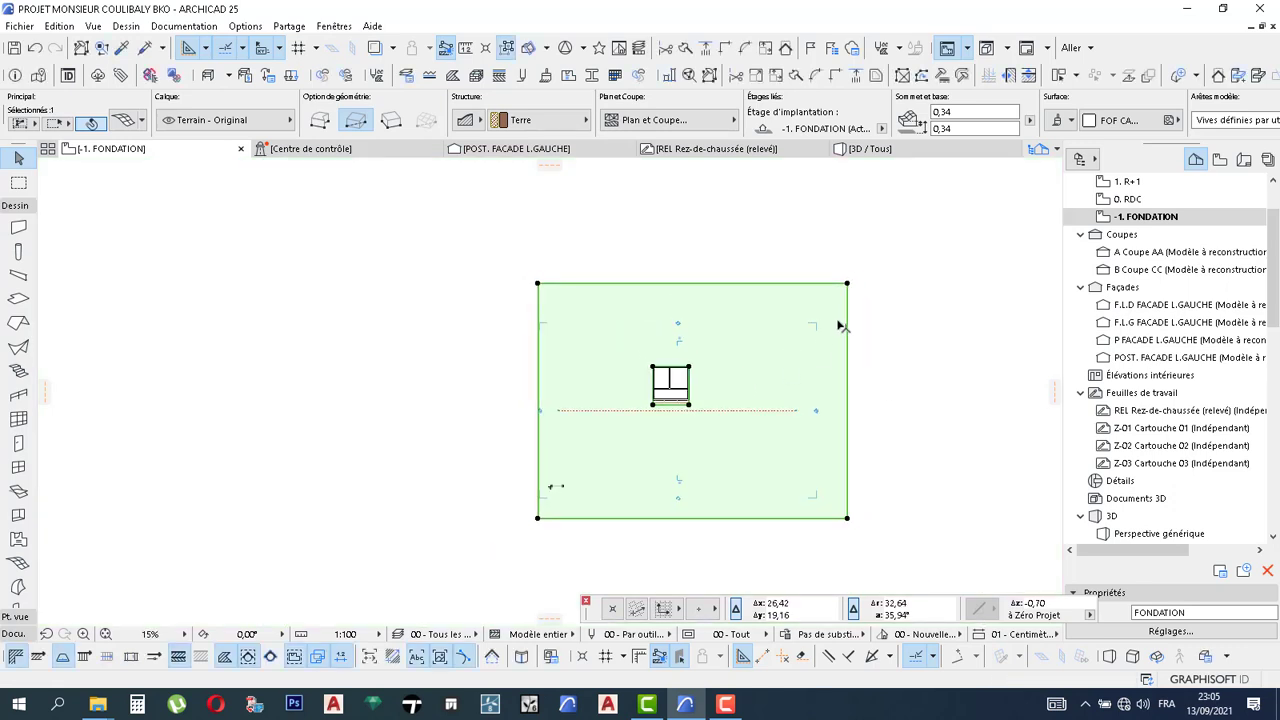
pyautogui.click(847, 372)
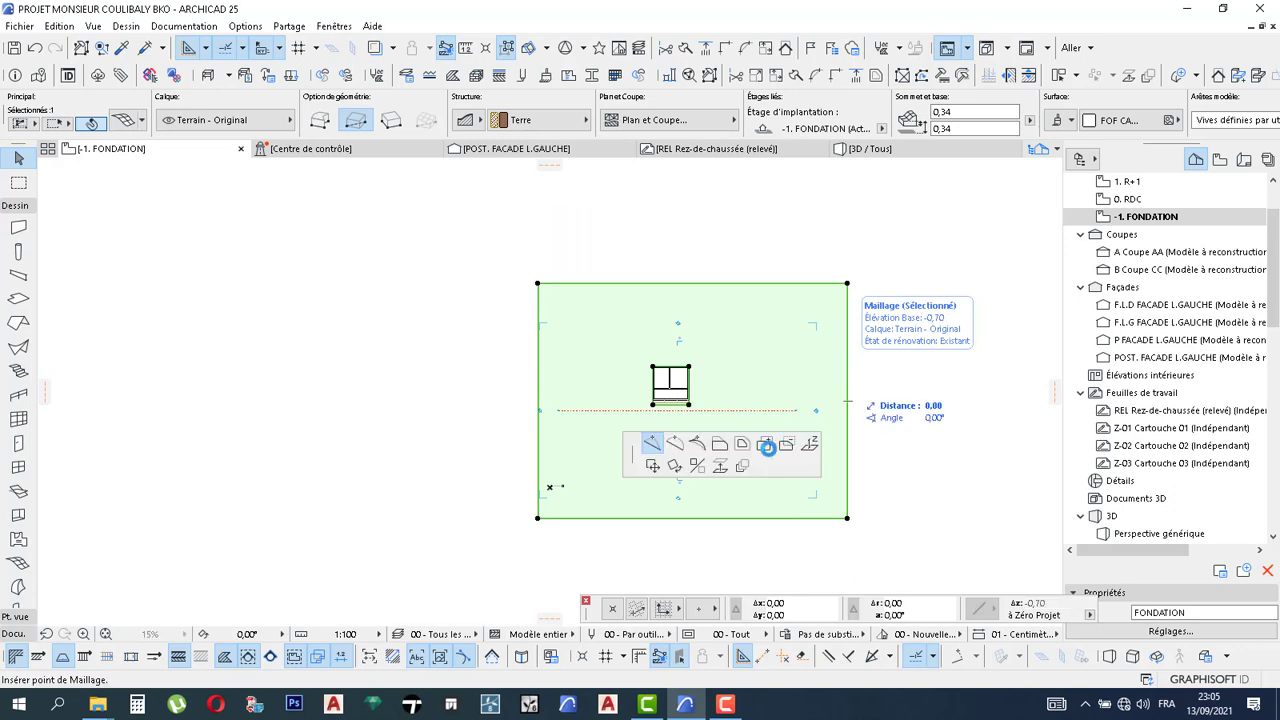
pyautogui.click(651, 443)
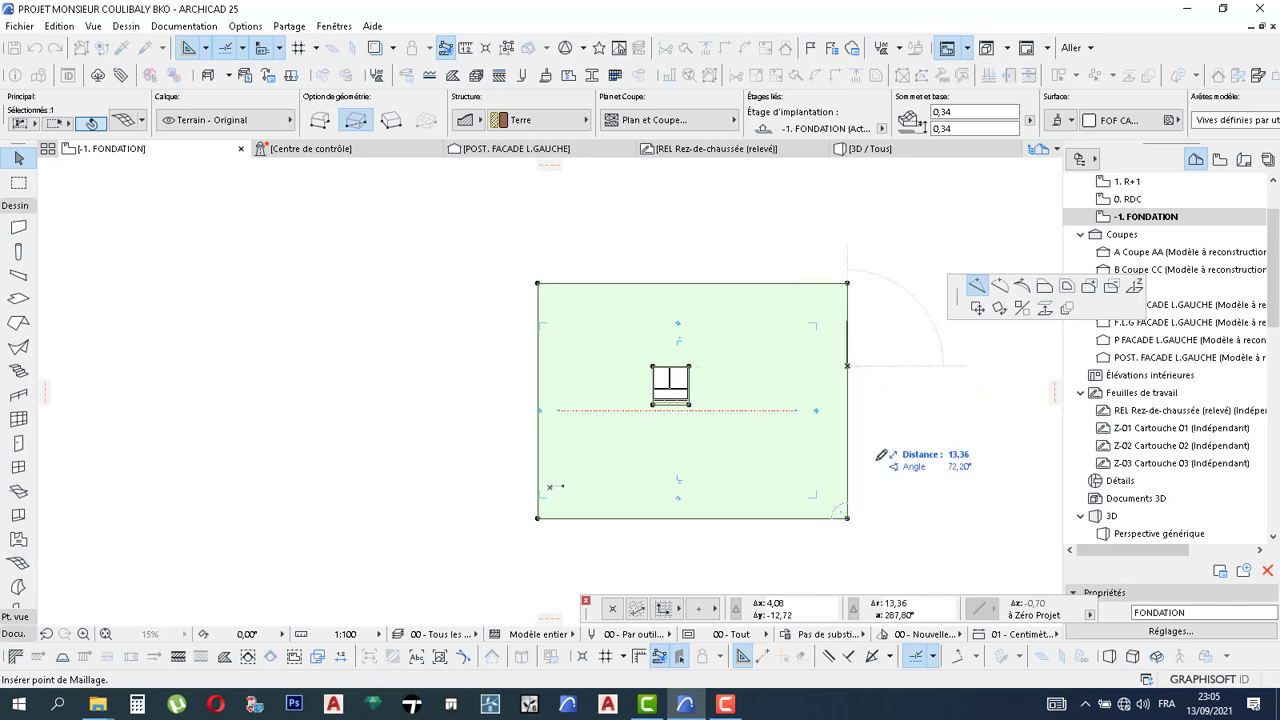
pyautogui.click(1045, 287)
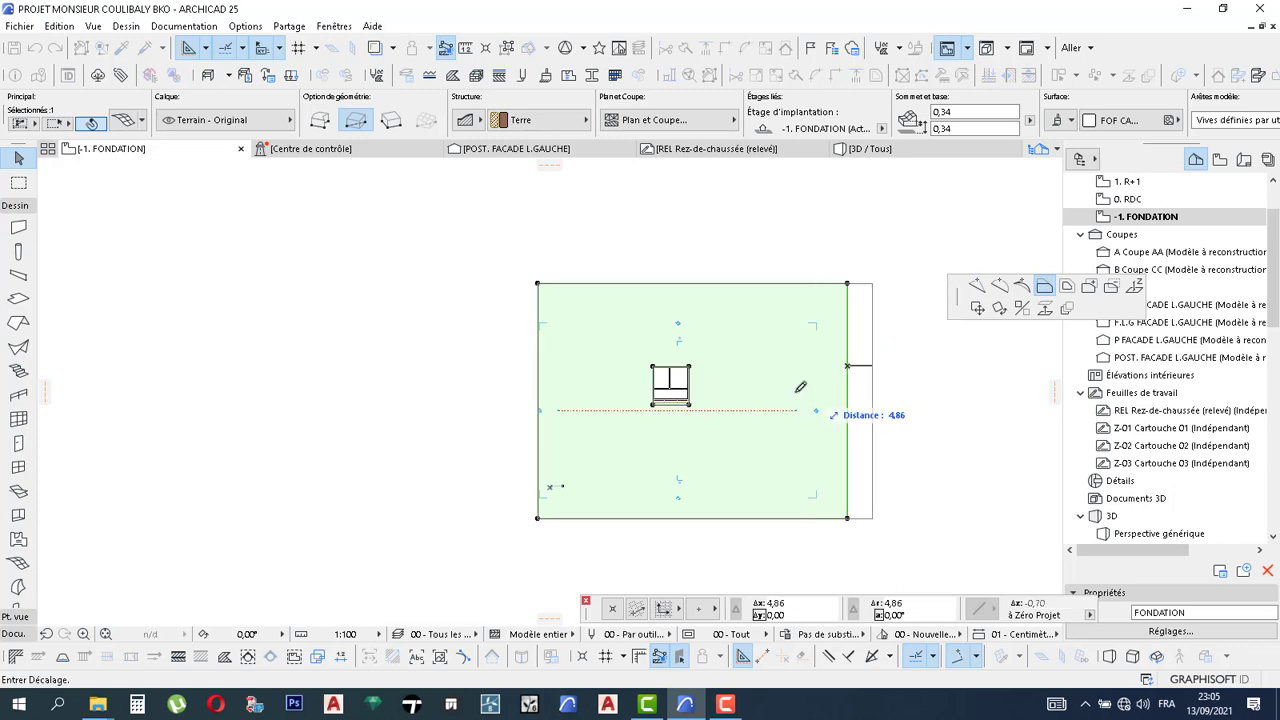
pyautogui.click(1066, 287)
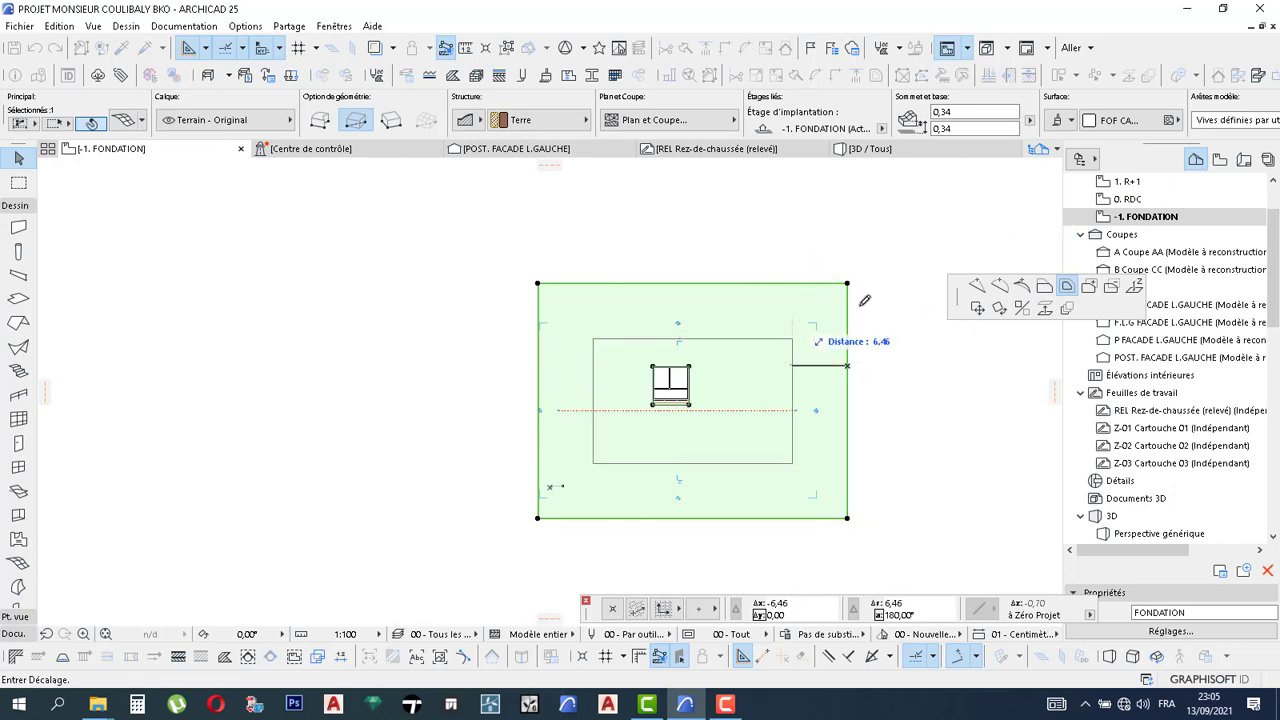
pyautogui.click(1066, 290)
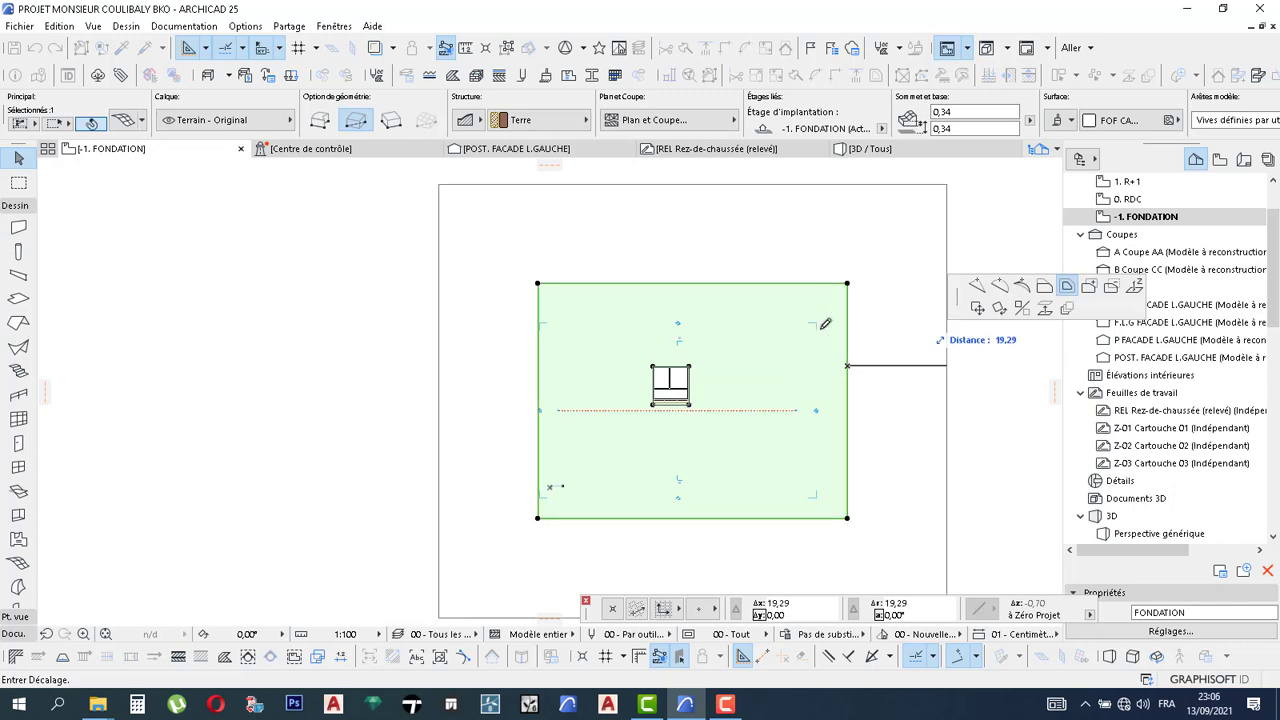
pyautogui.click(804, 332)
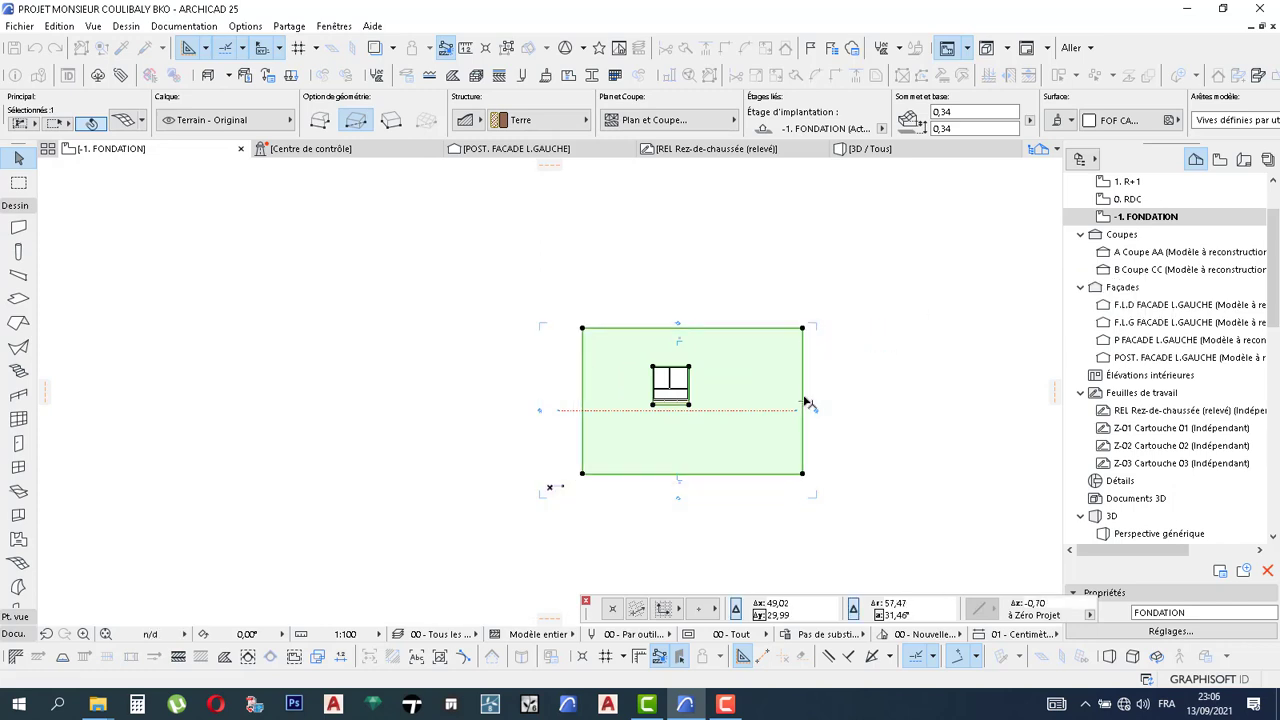
pyautogui.click(903, 387)
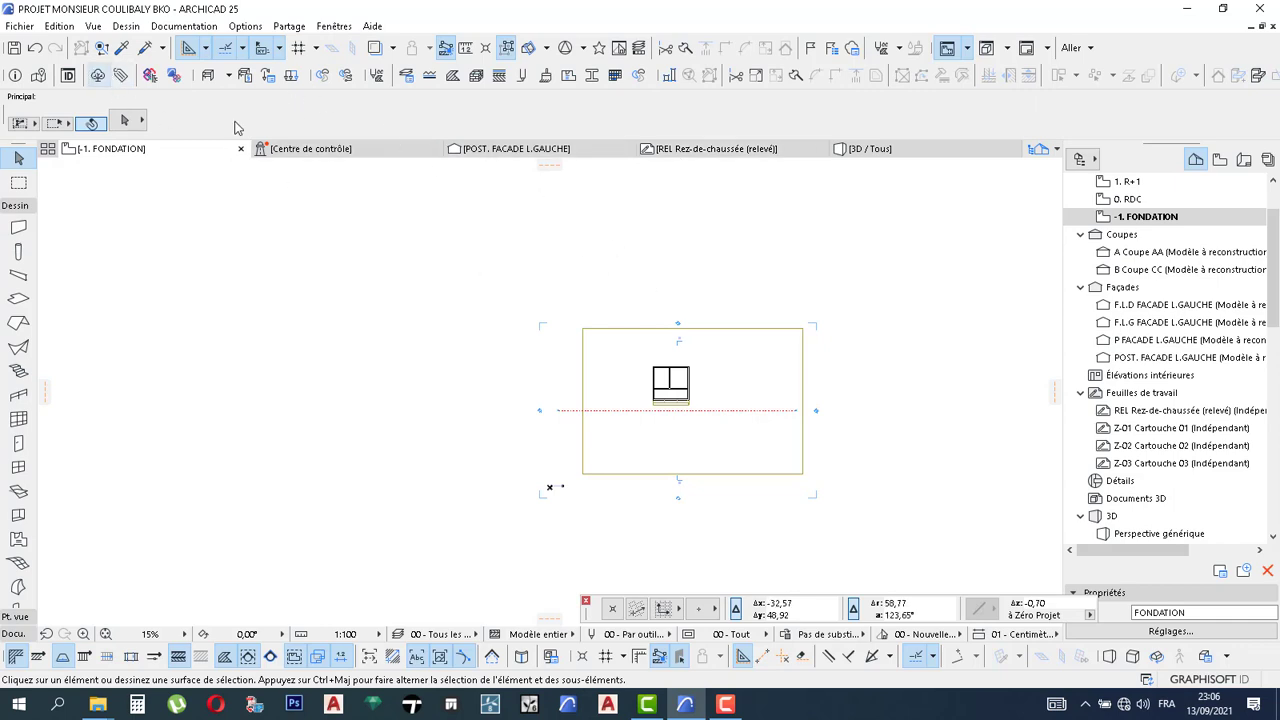
# In the 3D view, replace the large ground mesh's surfaces with Env. - Gravier
pyautogui.click(900, 150)
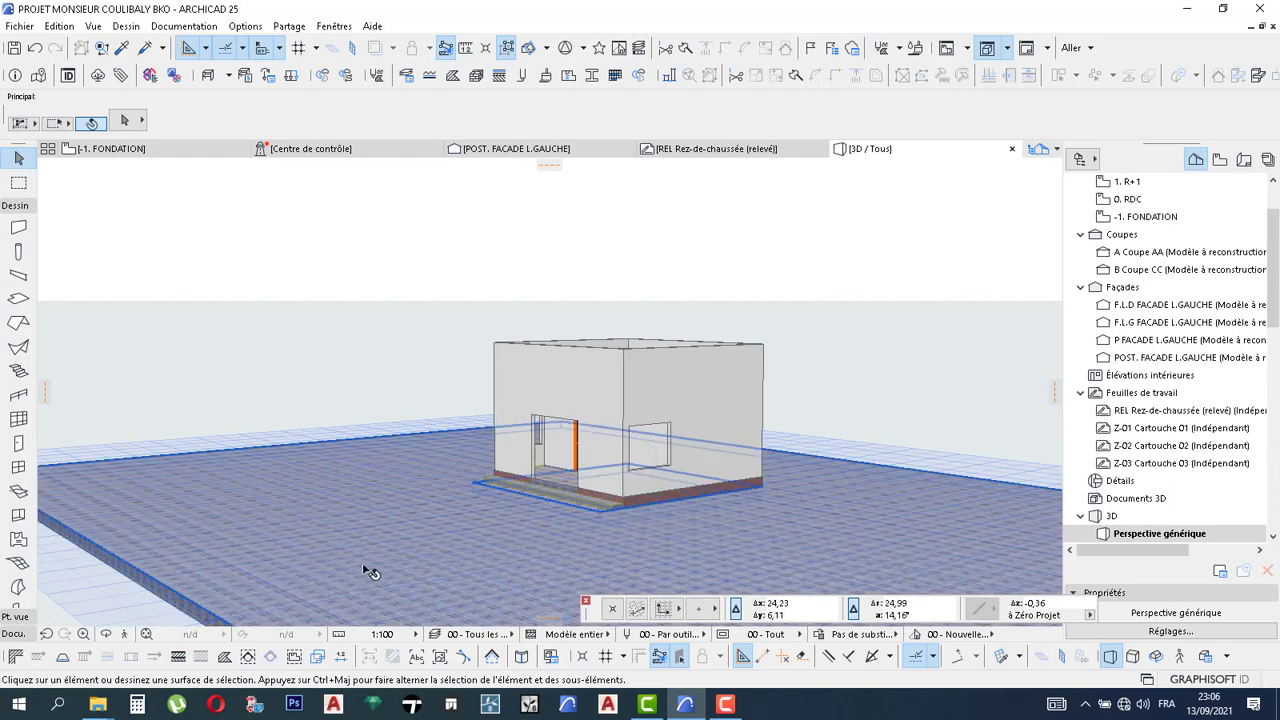
pyautogui.click(240, 580)
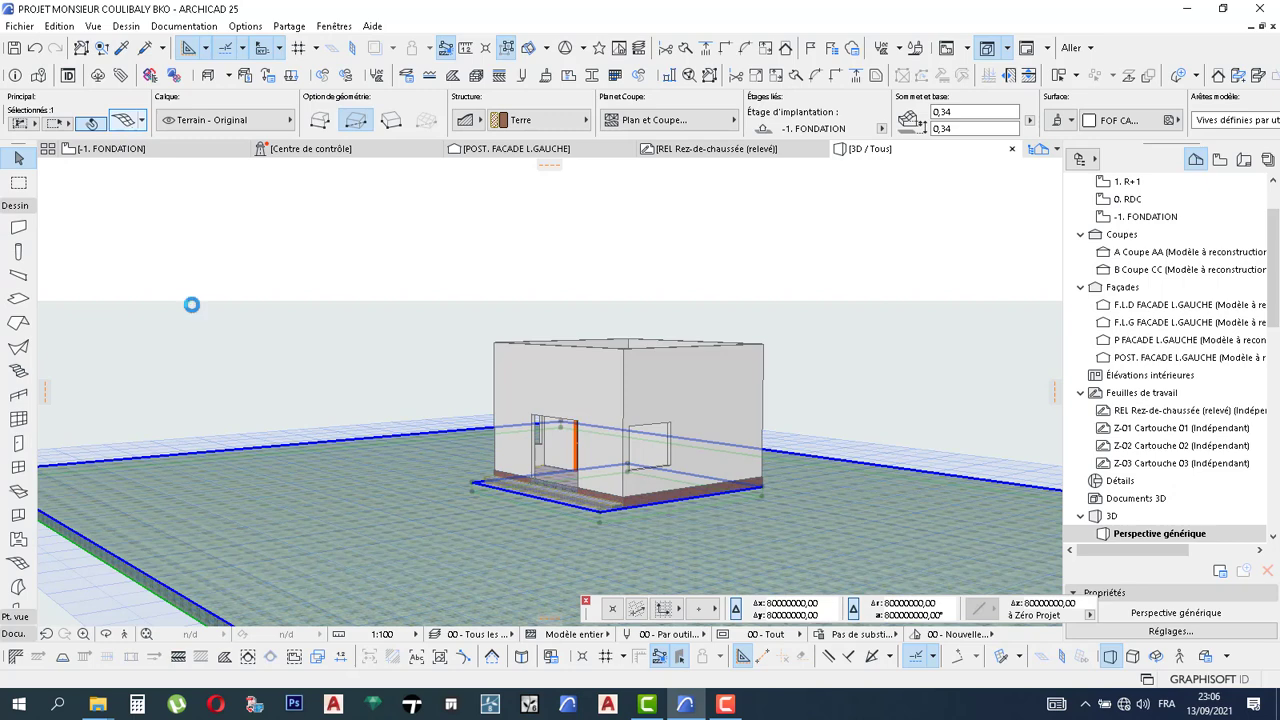
pyautogui.doubleClick(297, 514)
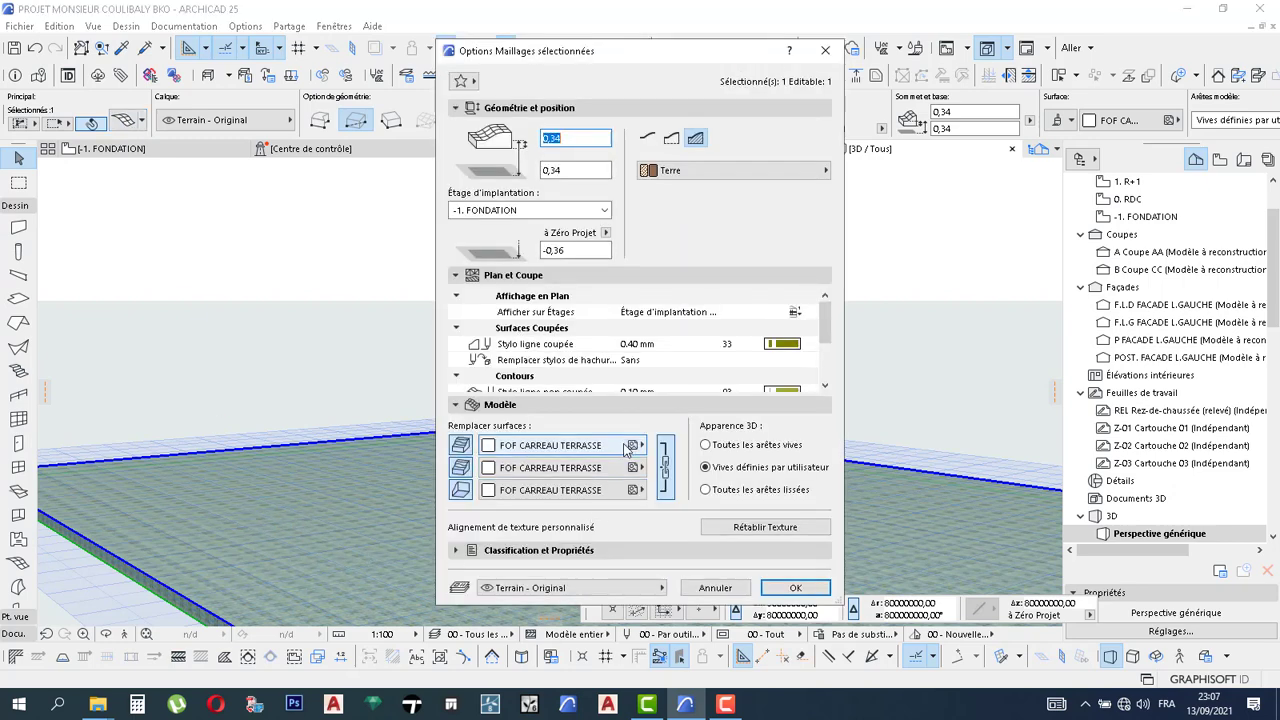
pyautogui.click(636, 445)
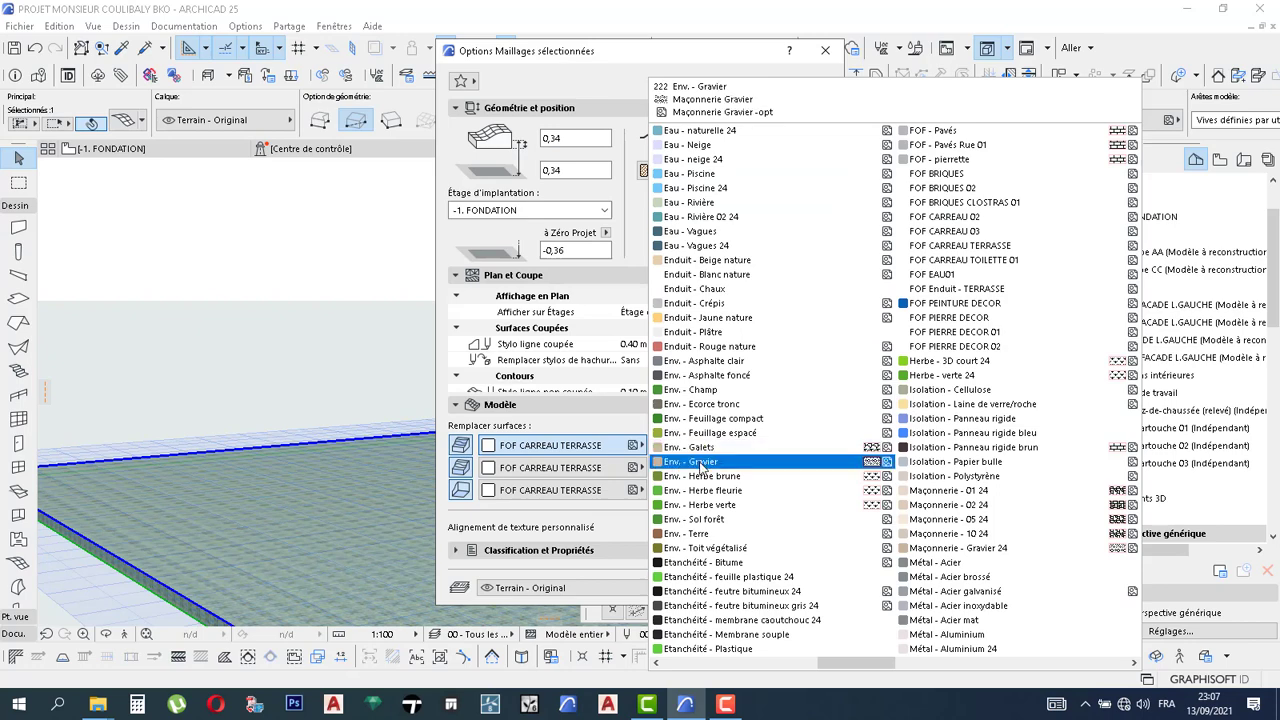
pyautogui.click(700, 462)
pyautogui.click(795, 588)
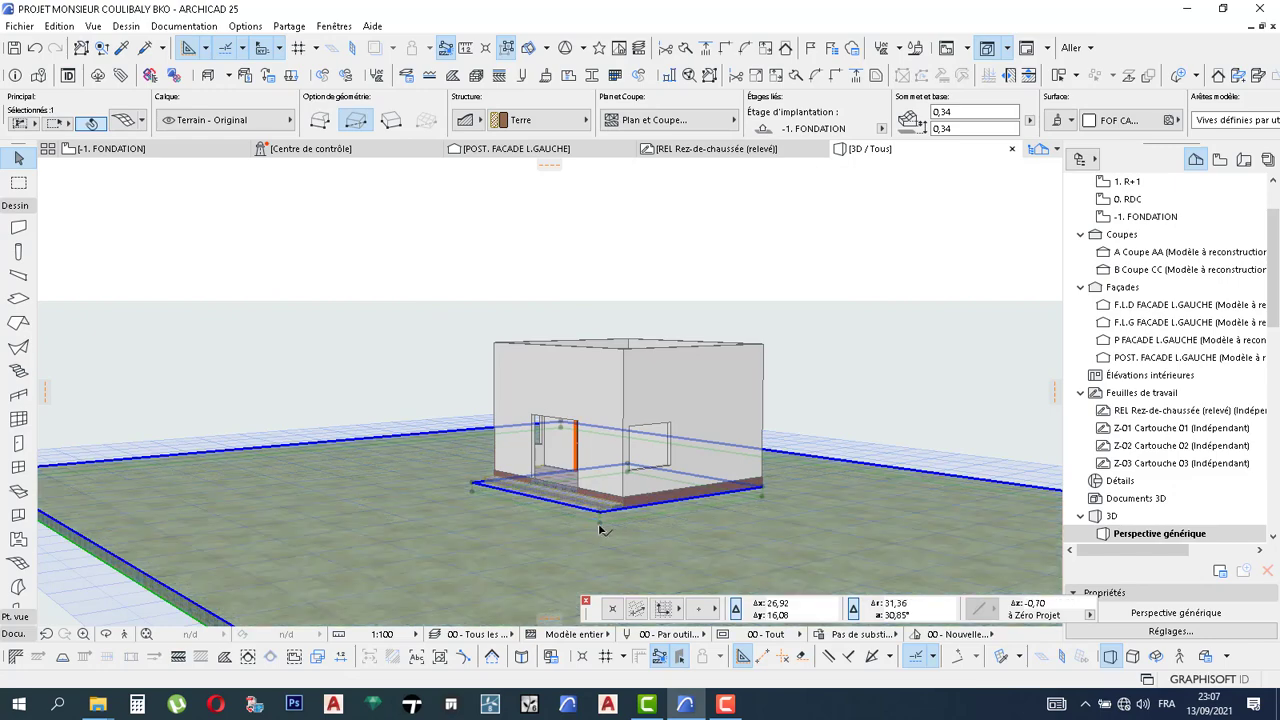
# Examine in close-up how the gravel mesh meets the outer corner of the tiled front steps in 3D
pyautogui.scroll(10, 610, 530)
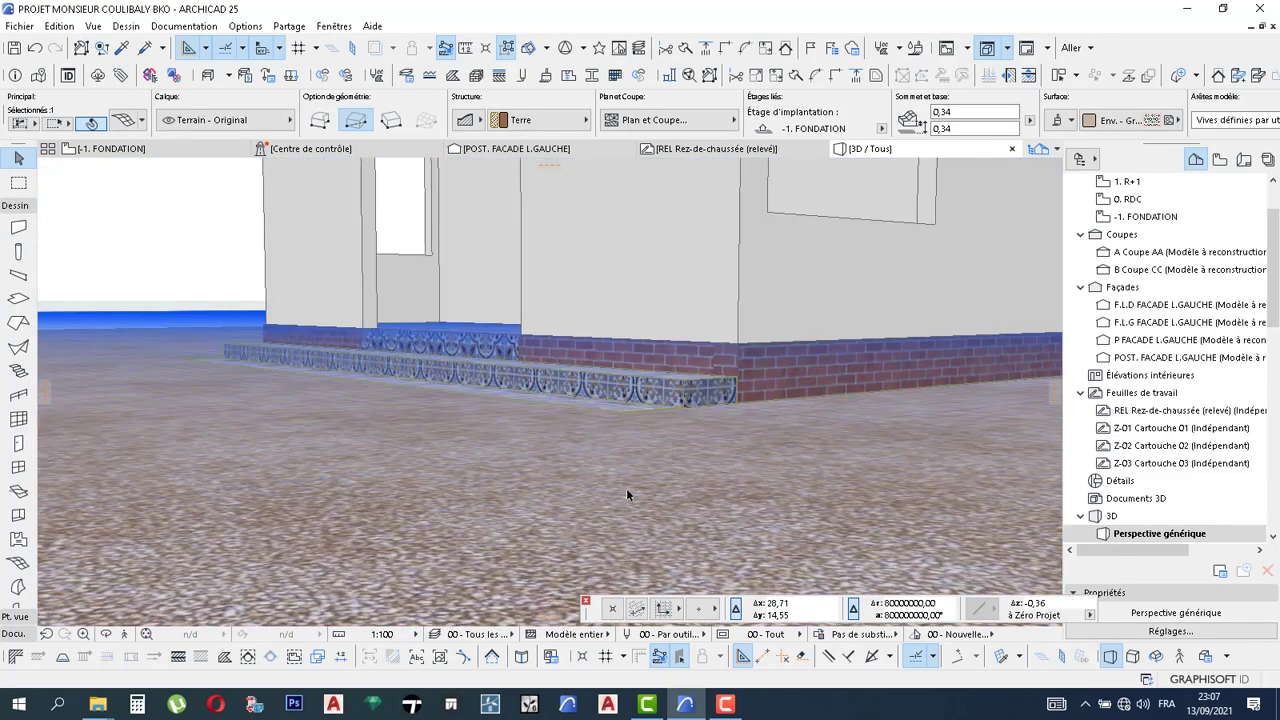
pyautogui.click(626, 490)
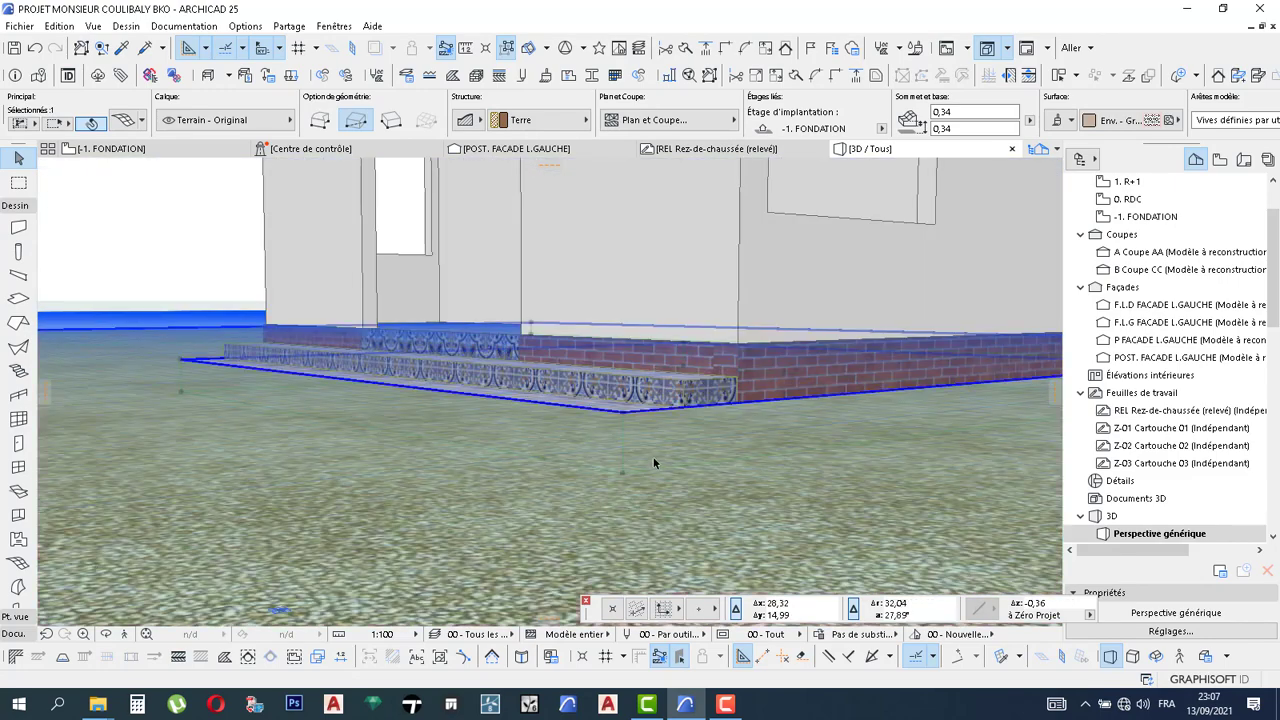
pyautogui.keyDown('shift'); pyautogui.moveTo(648, 471); pyautogui.dragTo(640, 420, button='middle'); pyautogui.keyUp('shift')
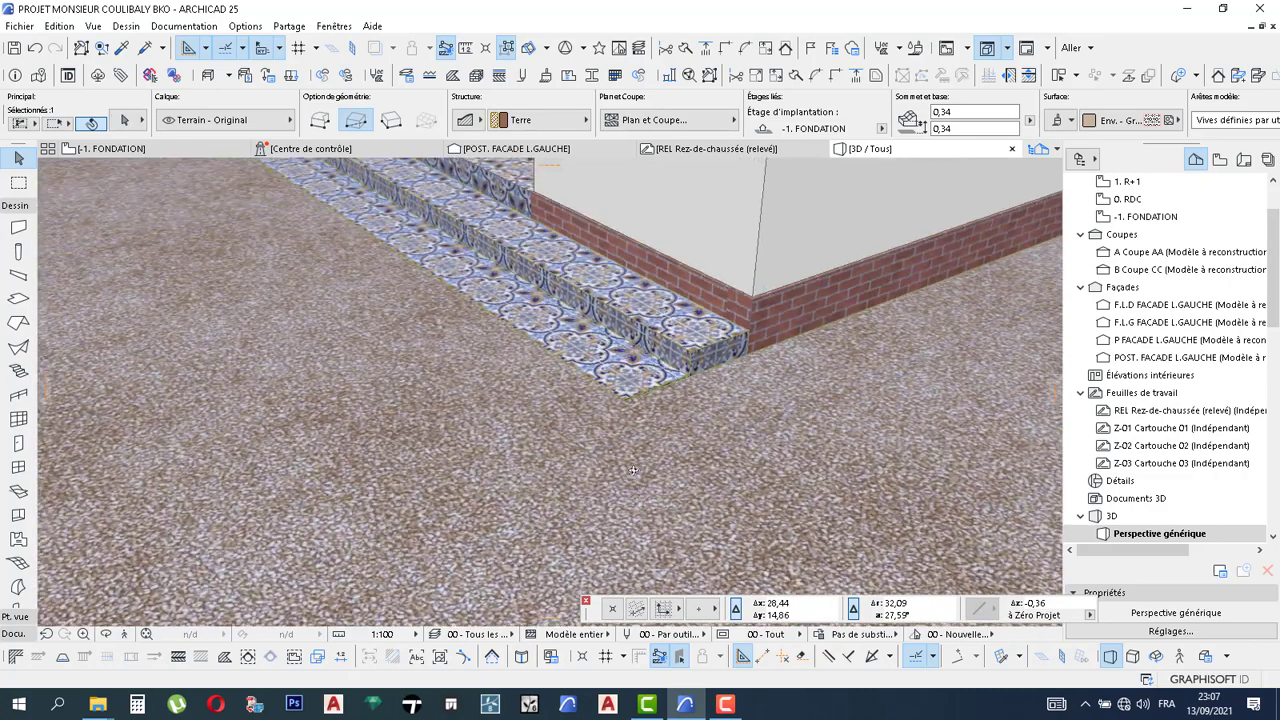
pyautogui.scroll(4, 640, 415)
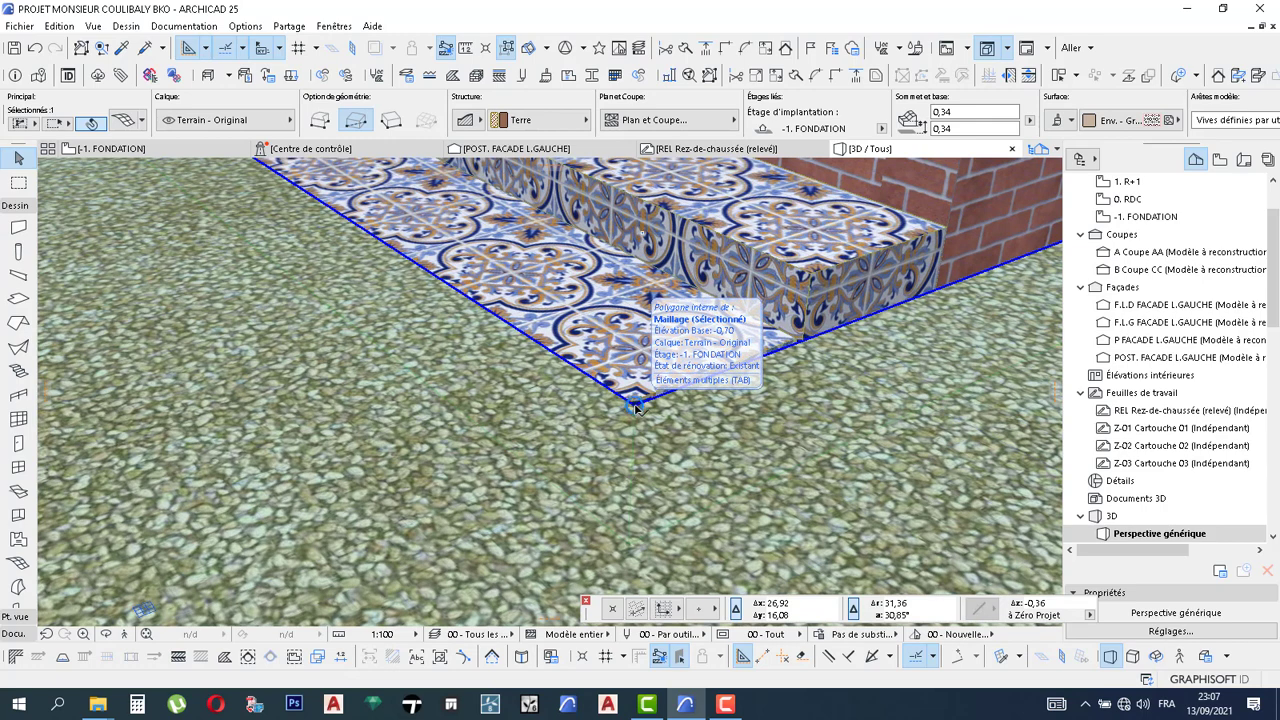
# Lower the gravel mesh to a height of 0,23 so the side of the lowest front step is exposed, and deselect it
pyautogui.click(636, 406)
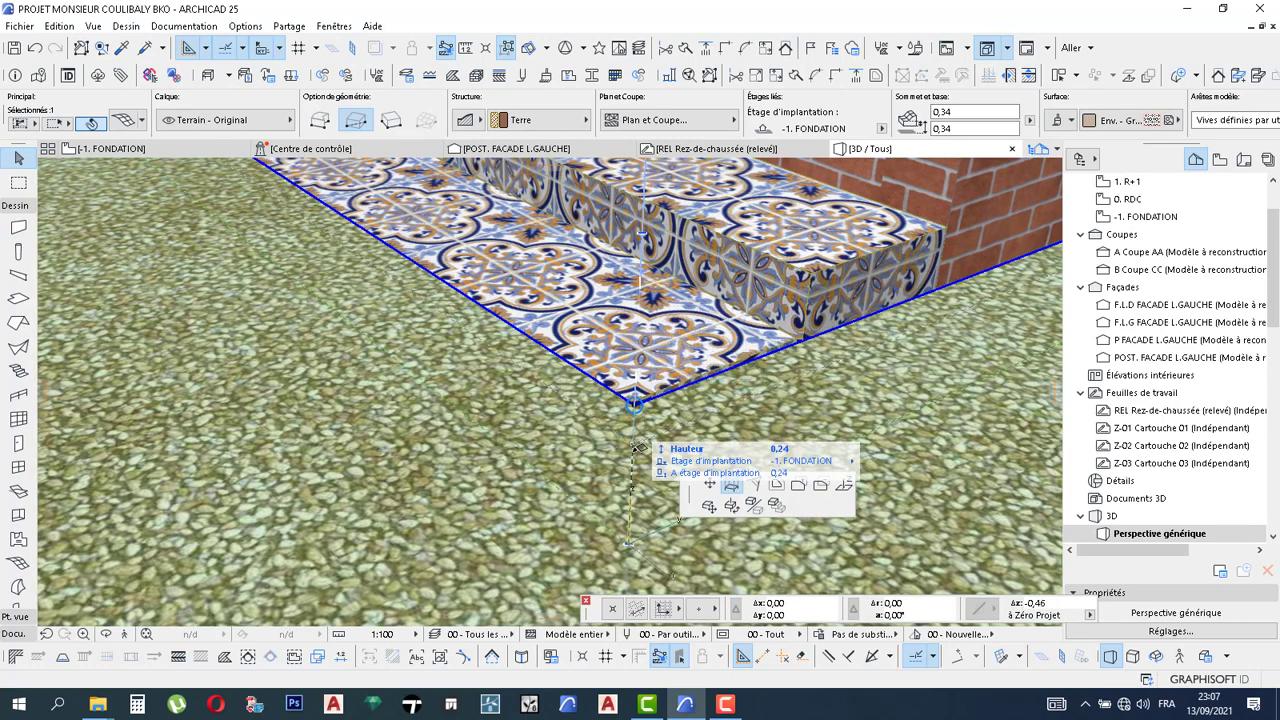
pyautogui.click(632, 453)
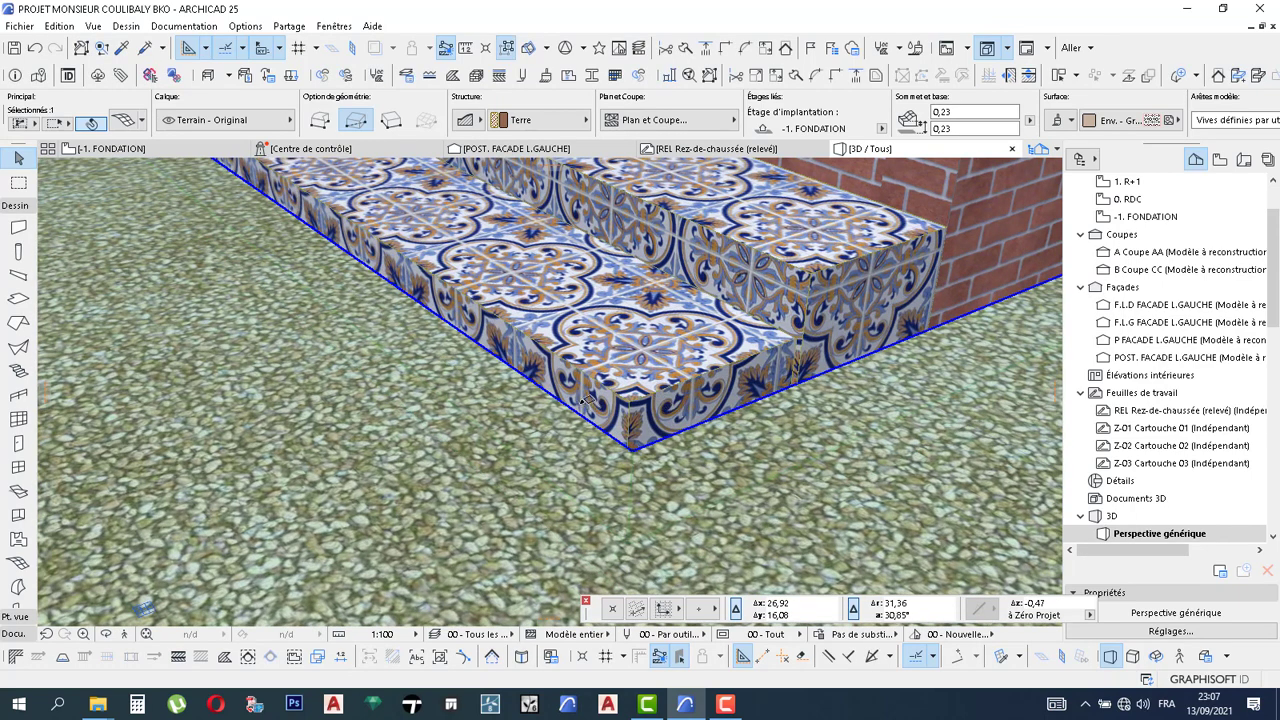
pyautogui.scroll(-6, 589, 401)
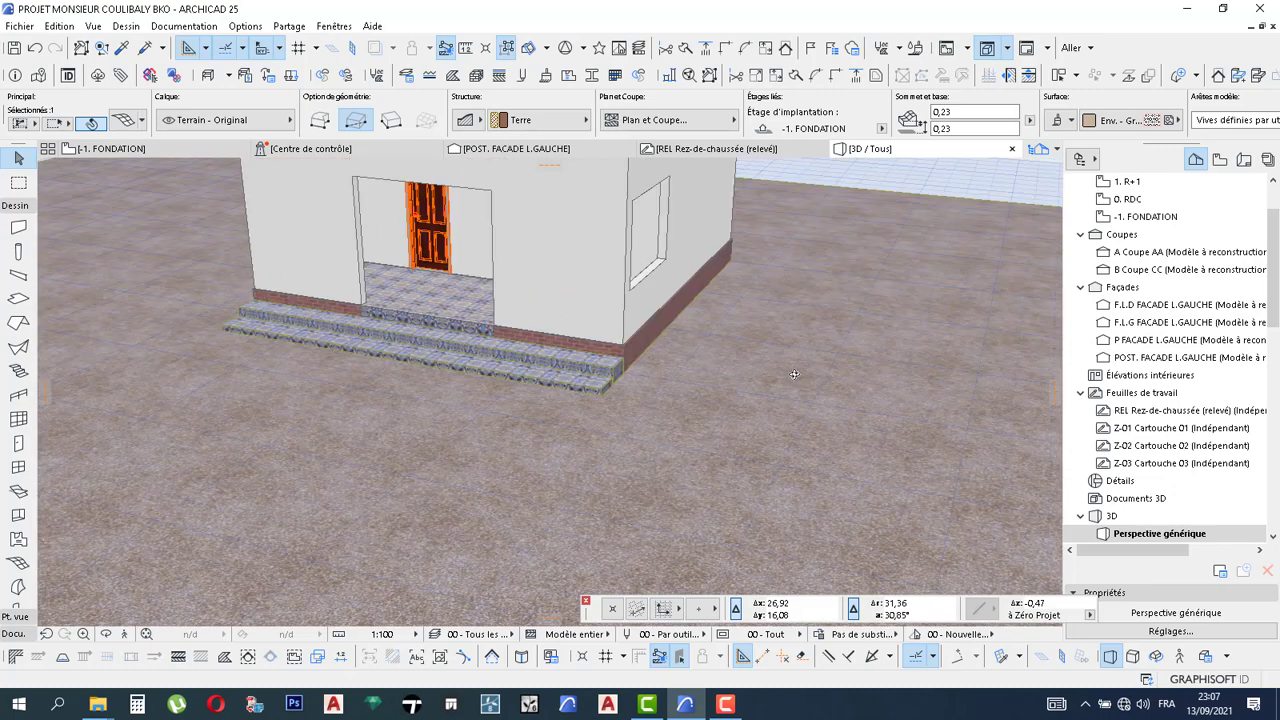
pyautogui.keyDown('shift'); pyautogui.moveTo(794, 374); pyautogui.dragTo(588, 376, button='middle'); pyautogui.keyUp('shift')
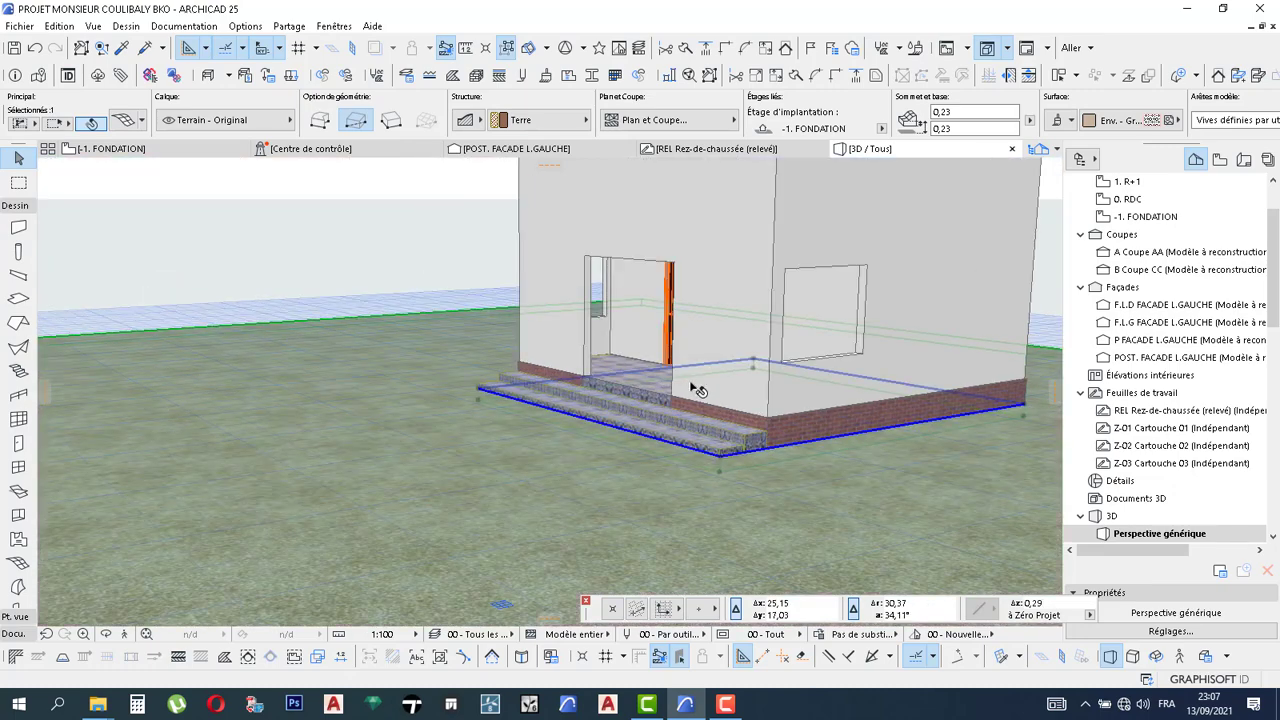
pyautogui.keyDown('shift'); pyautogui.moveTo(691, 384); pyautogui.dragTo(854, 366, button='middle'); pyautogui.keyUp('shift')
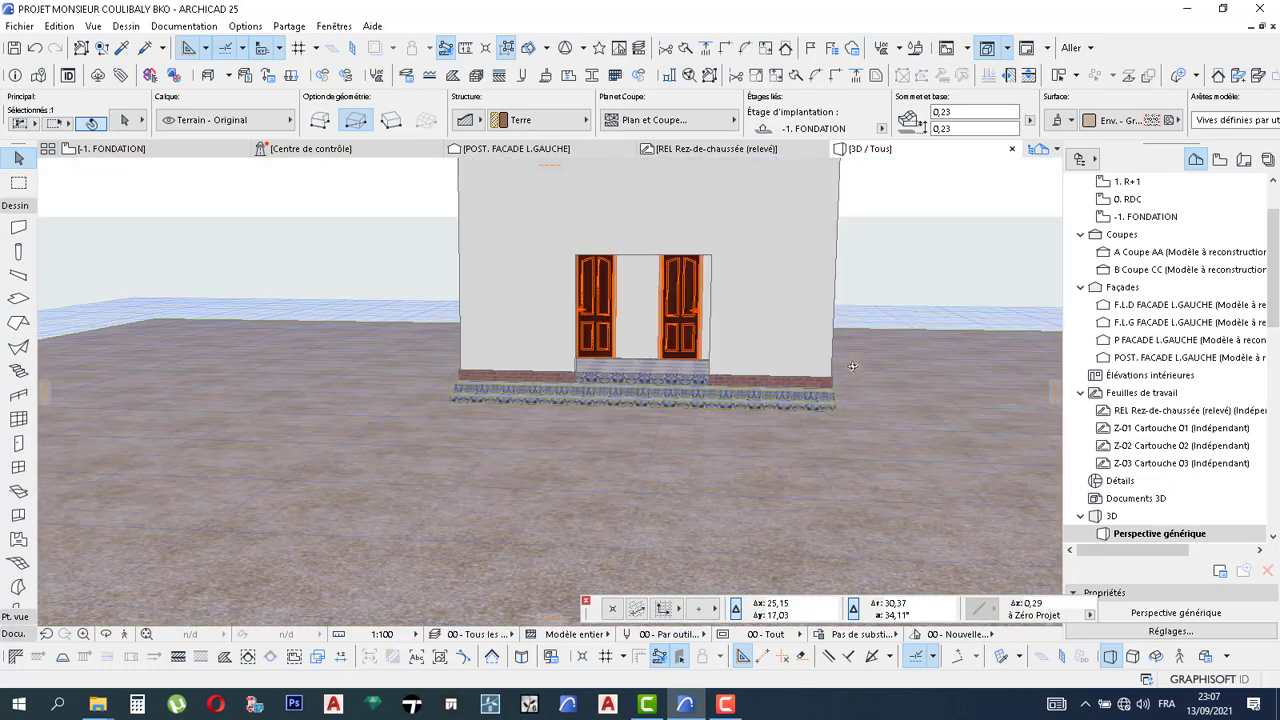
pyautogui.click(907, 279)
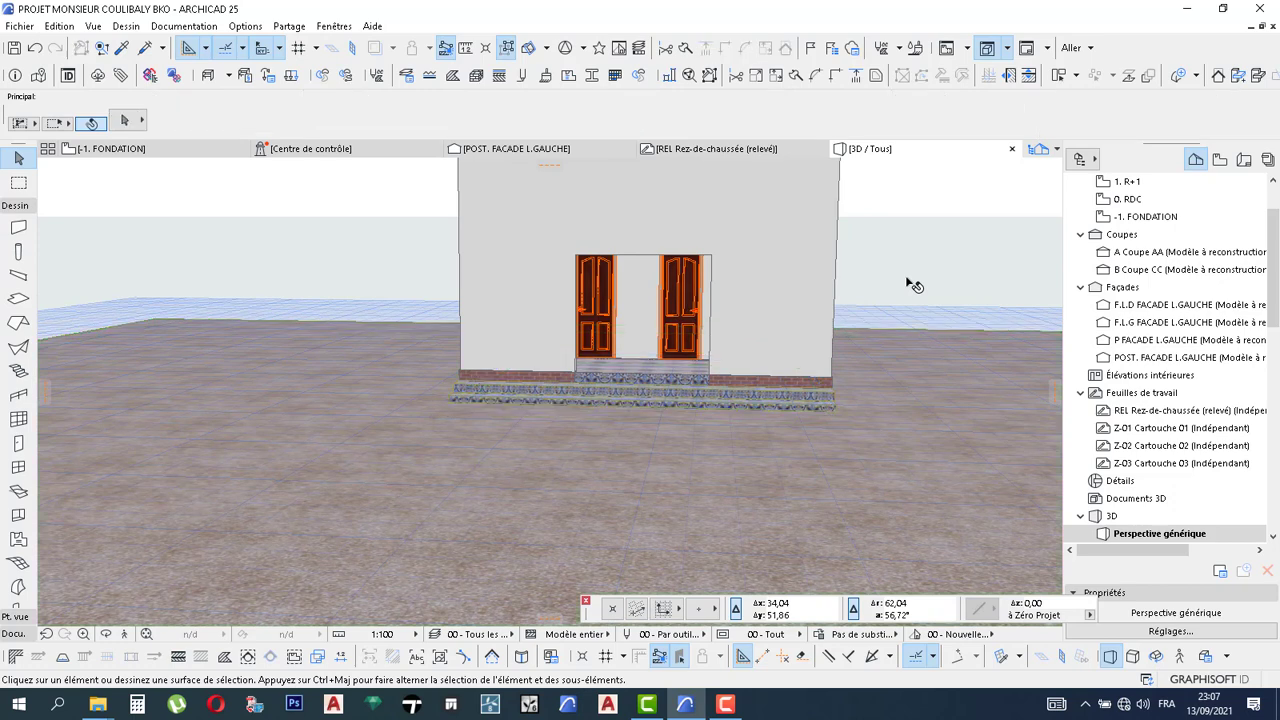
pyautogui.moveTo(900, 286); pyautogui.dragTo(812, 400, button='middle')
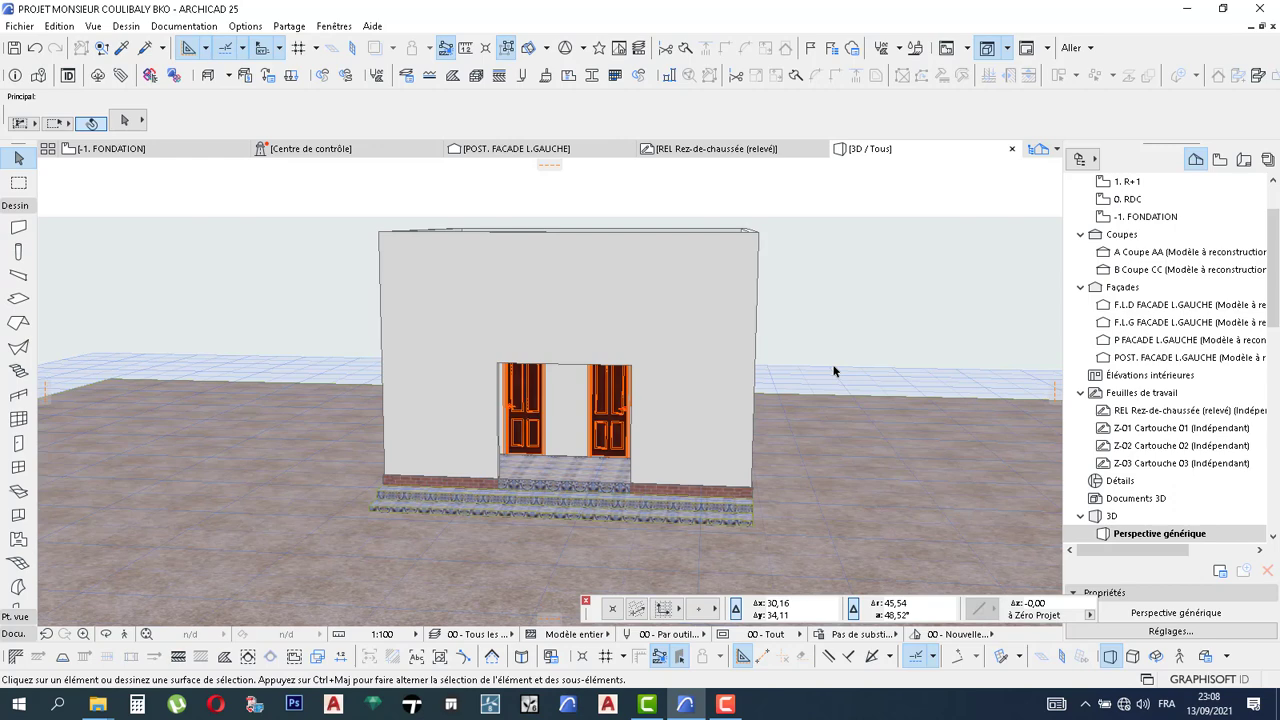
# Start saving the 3D view as a file and browse to the client's project folder inside DOSSIER YOUTUB on drive E:
pyautogui.click(21, 26)
pyautogui.click(83, 151)
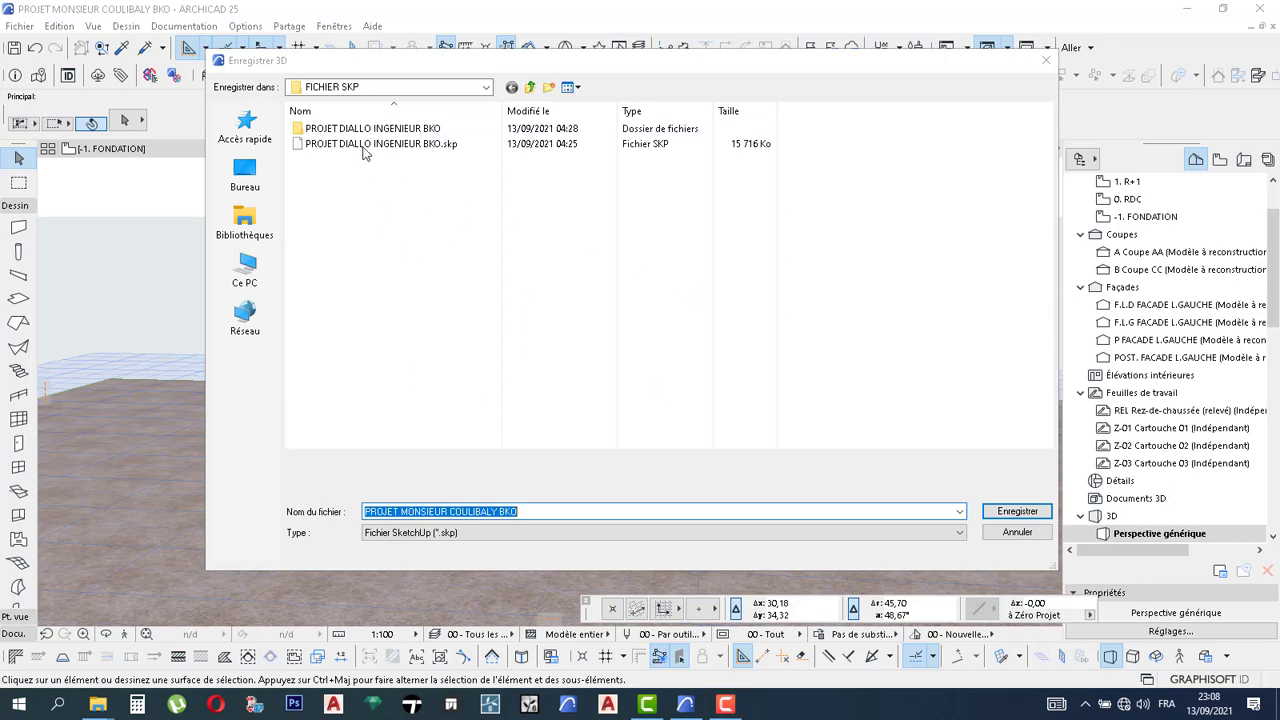
pyautogui.click(365, 88)
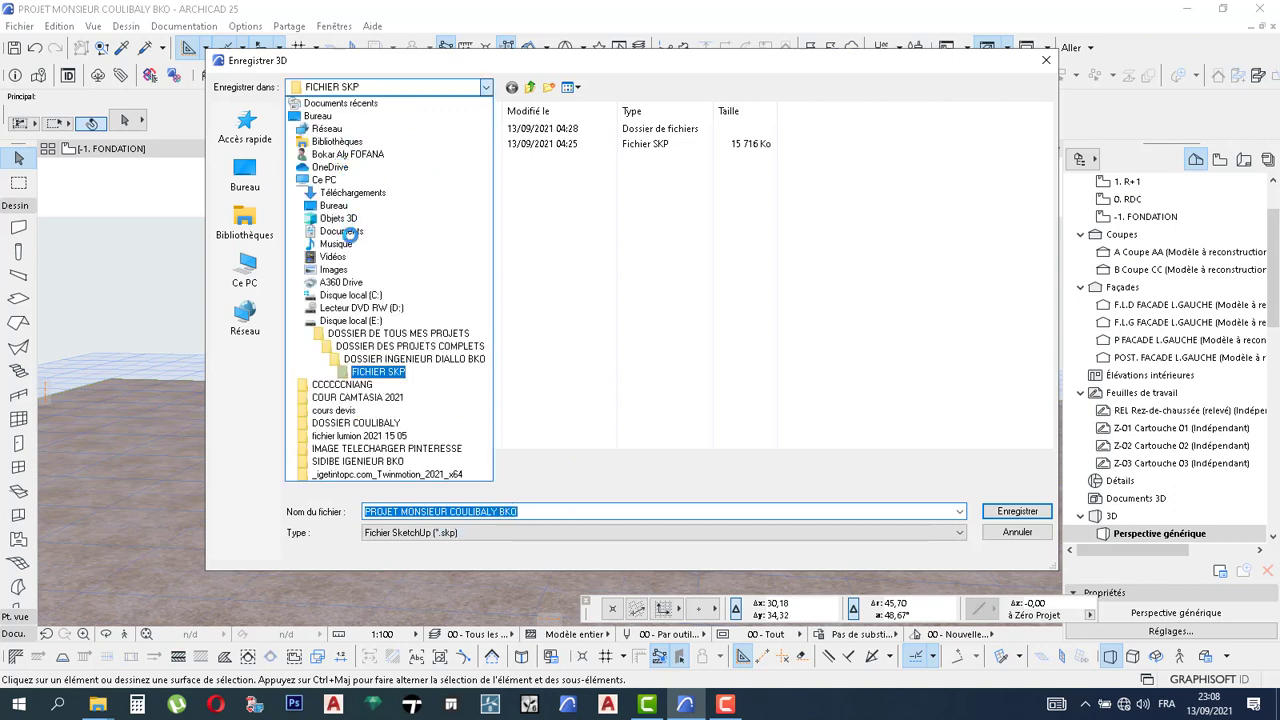
pyautogui.click(366, 320)
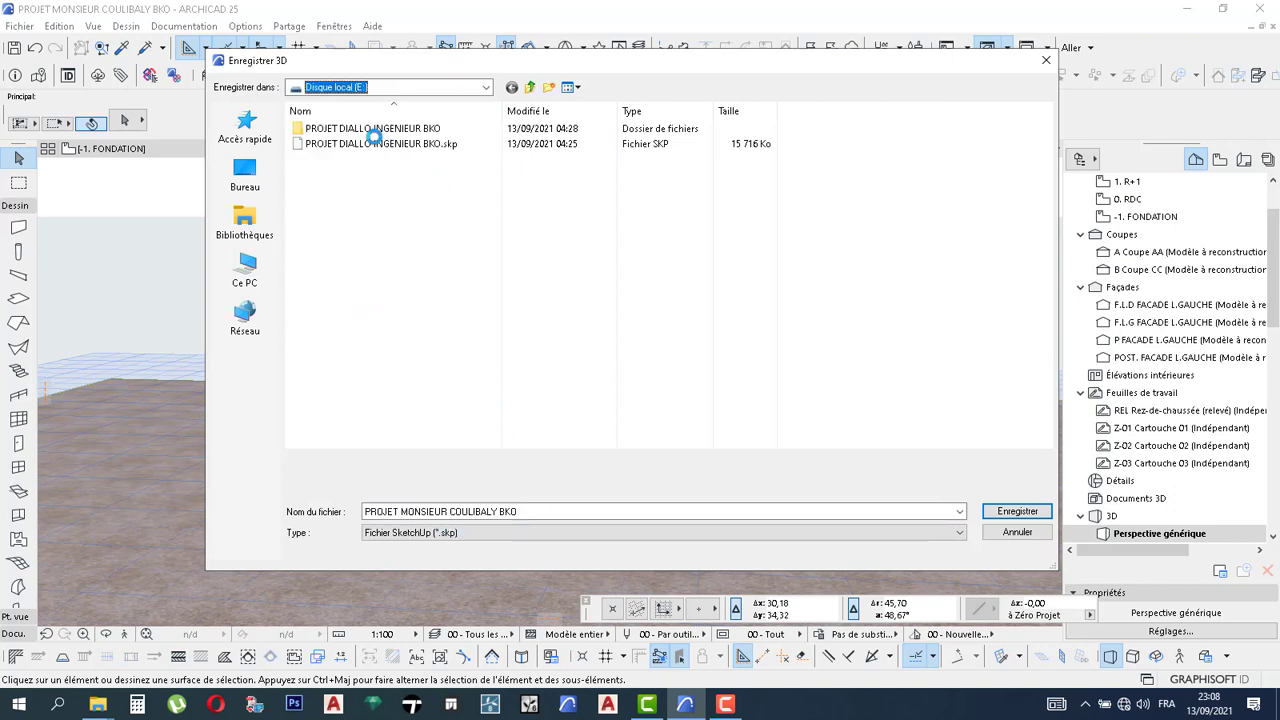
pyautogui.press('Return')
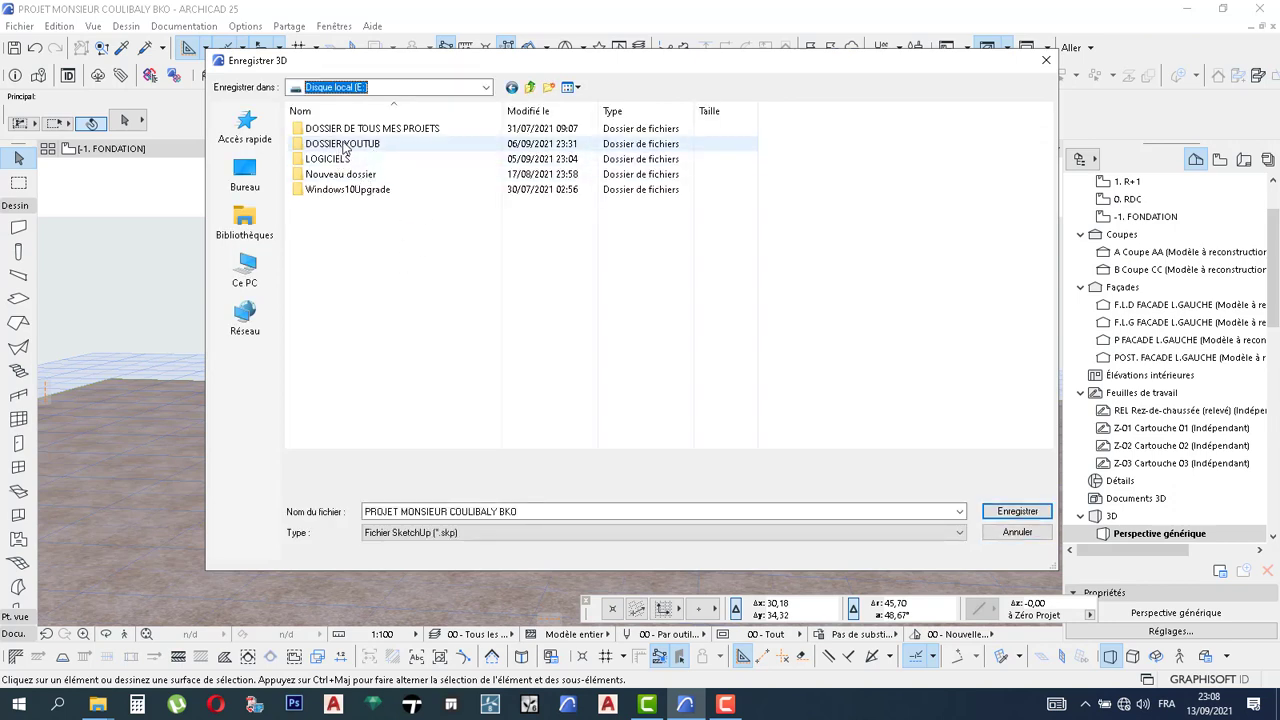
pyautogui.click(344, 145)
pyautogui.doubleClick(385, 144)
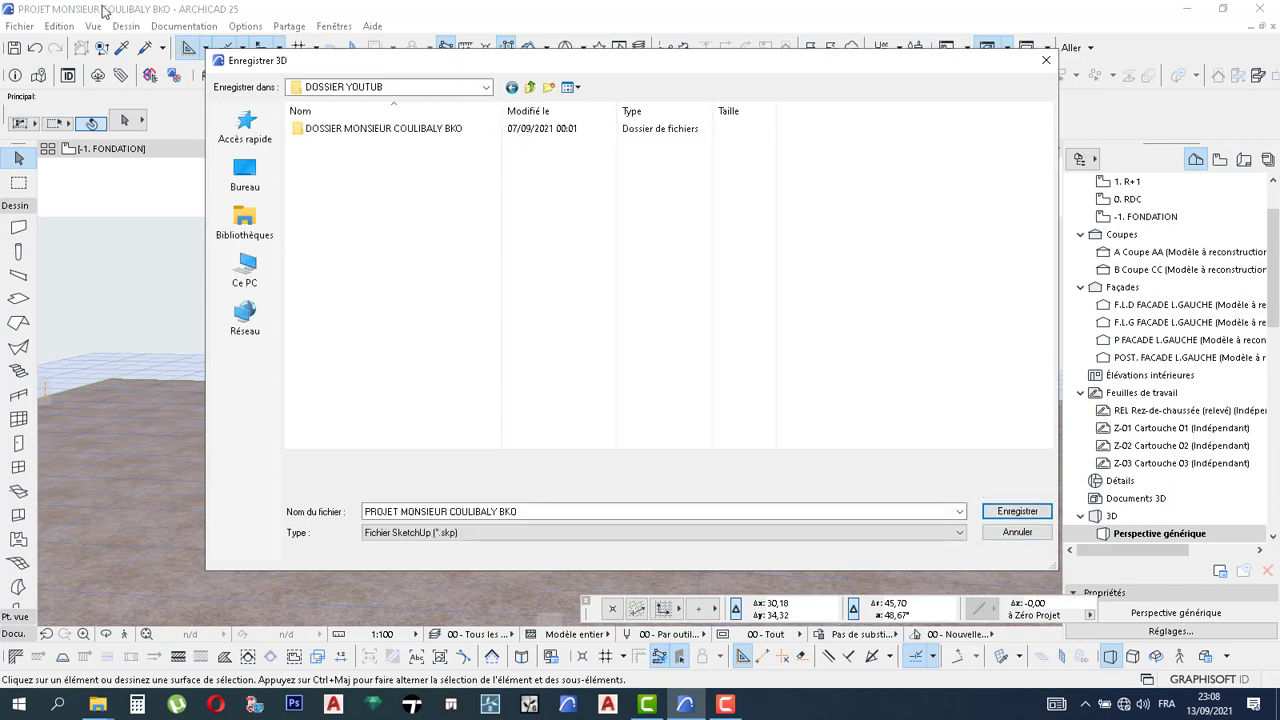
pyautogui.click(369, 131)
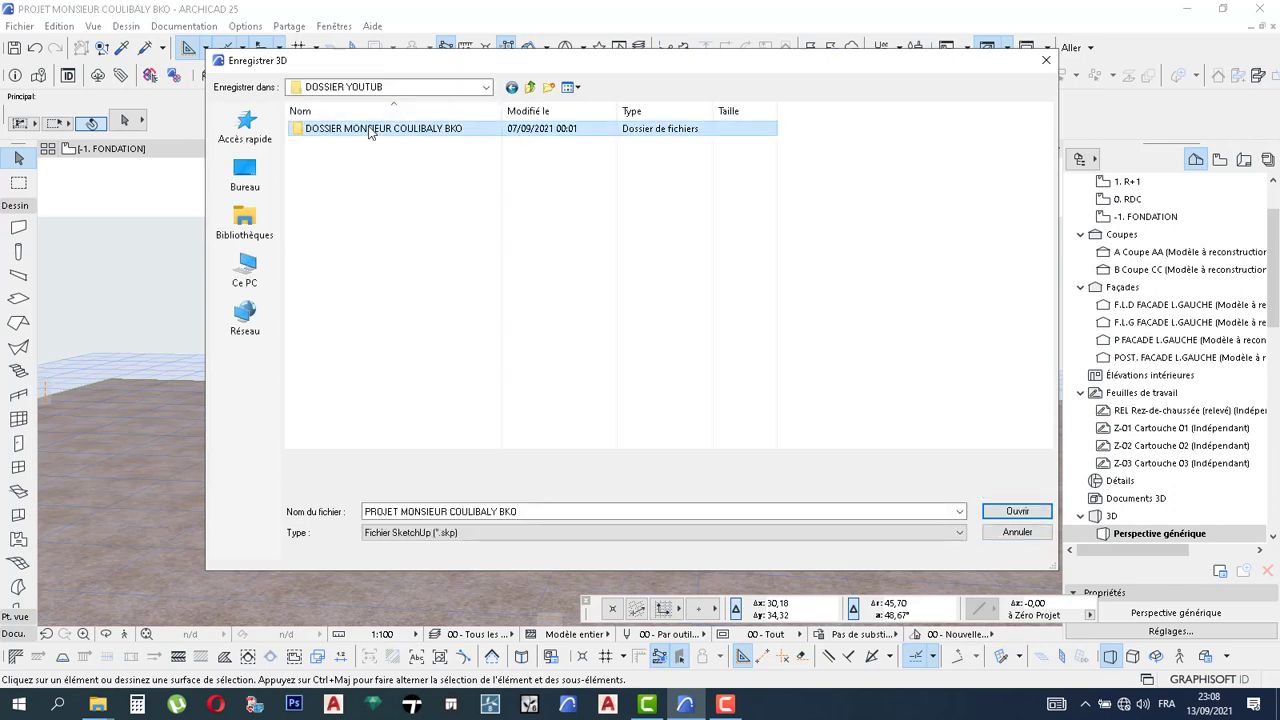
pyautogui.doubleClick(369, 131)
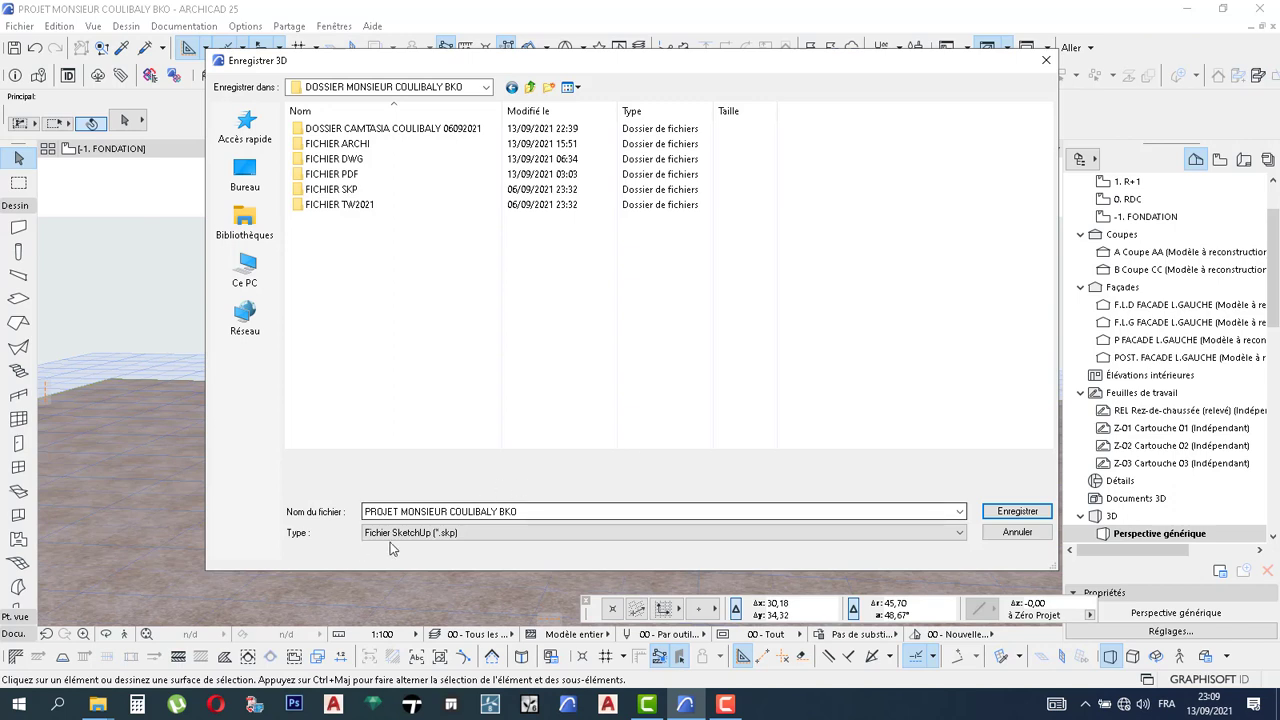
# Save the model as Fichier SketchUp (*.skp) in the FICHIER SKP folder, keeping the proposed file name
pyautogui.click(479, 535)
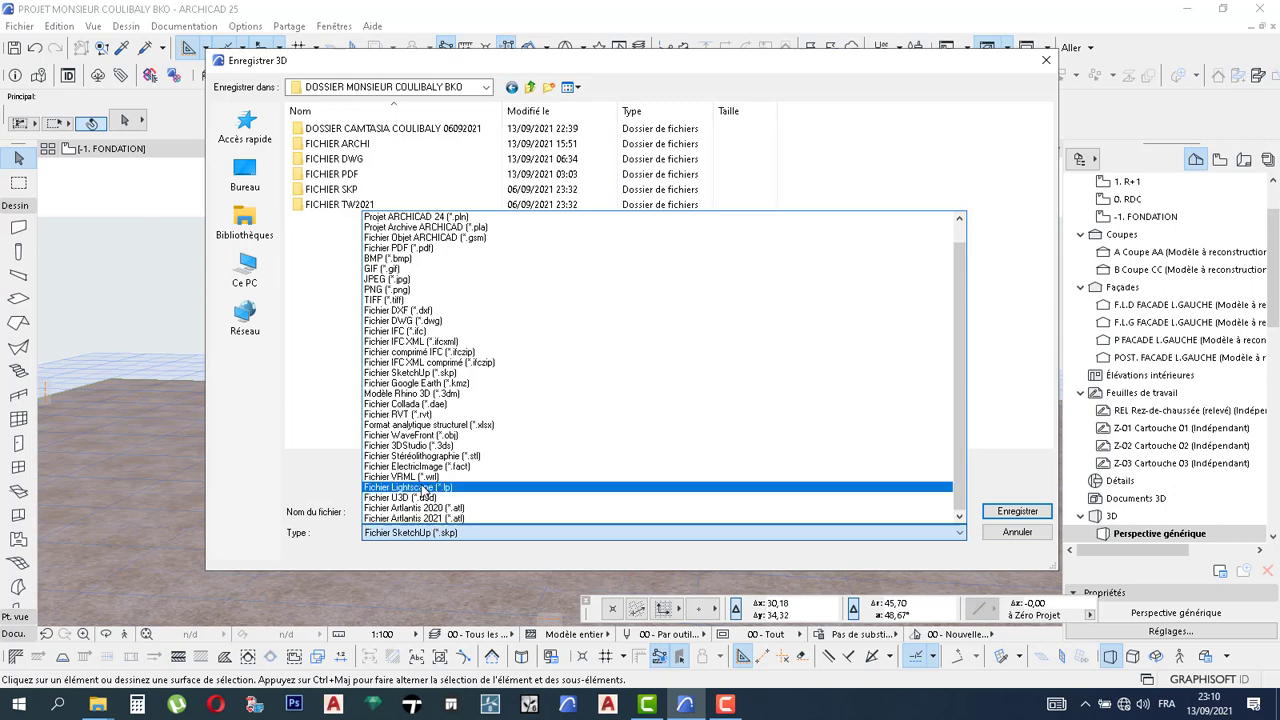
pyautogui.click(430, 373)
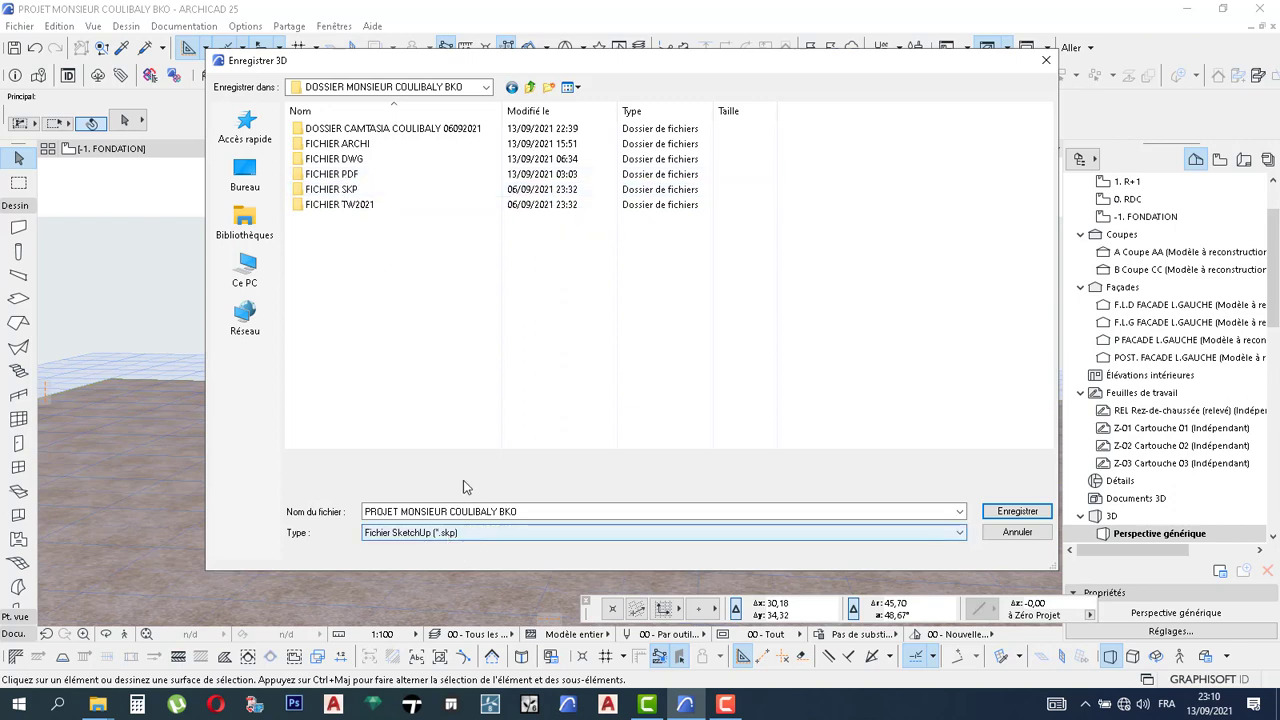
pyautogui.click(350, 190)
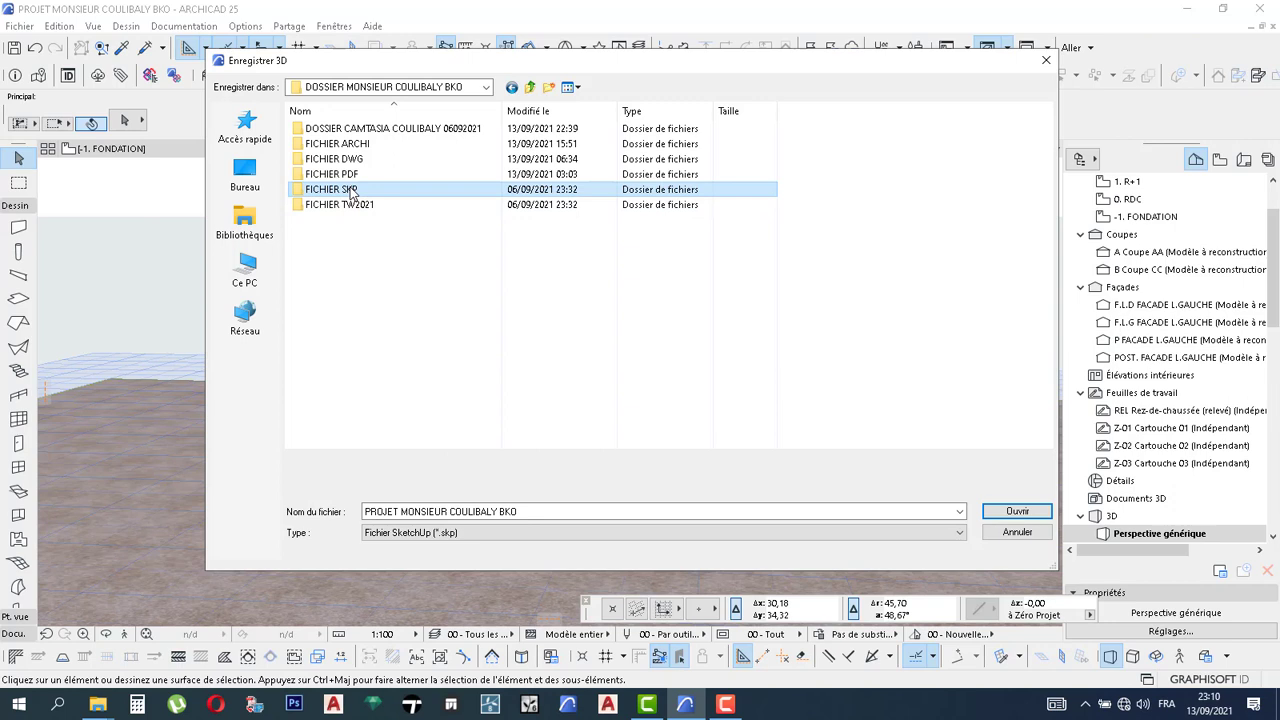
pyautogui.doubleClick(352, 191)
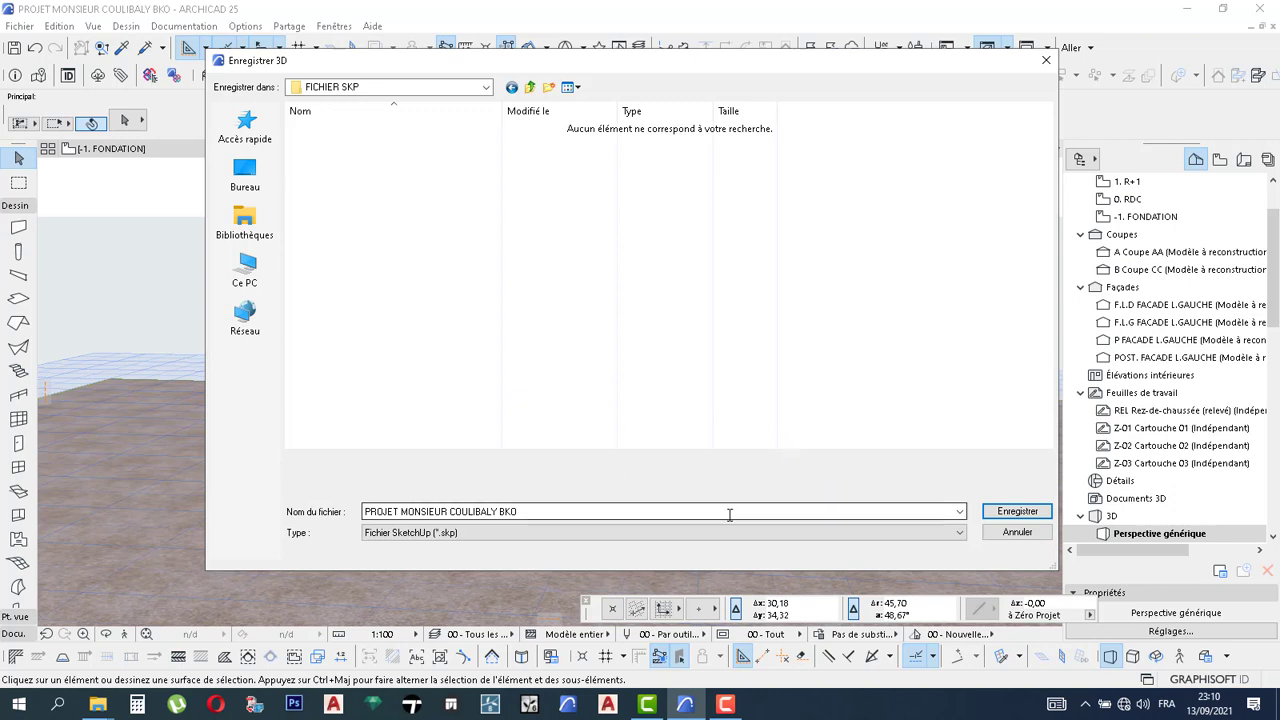
pyautogui.click(1015, 511)
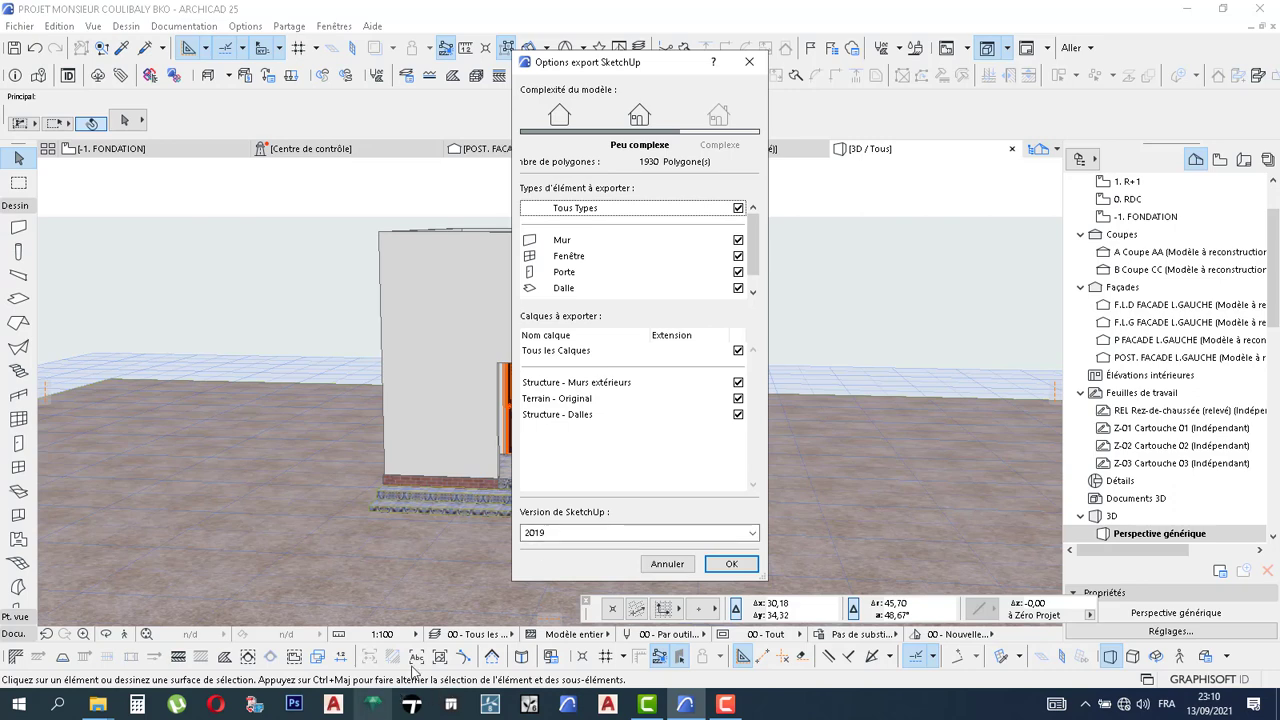
# Set the SketchUp export version to 7 and export all element types and layers
pyautogui.click(560, 534)
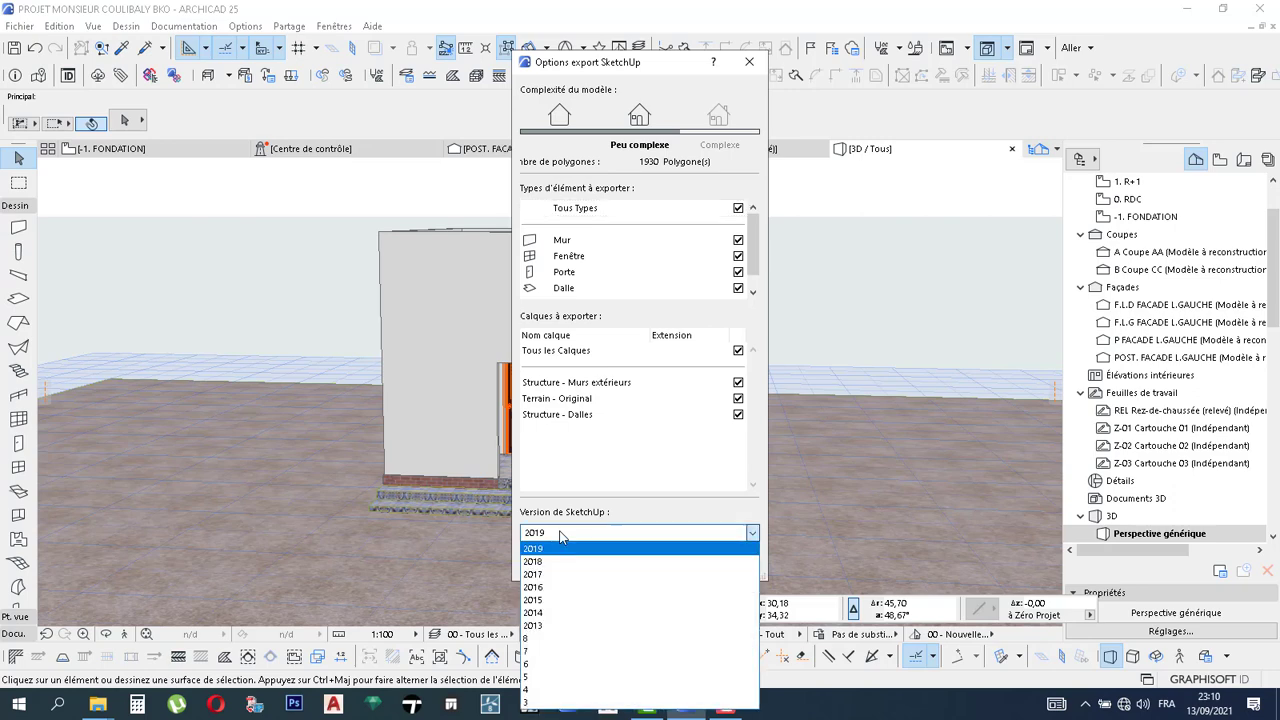
pyautogui.click(533, 651)
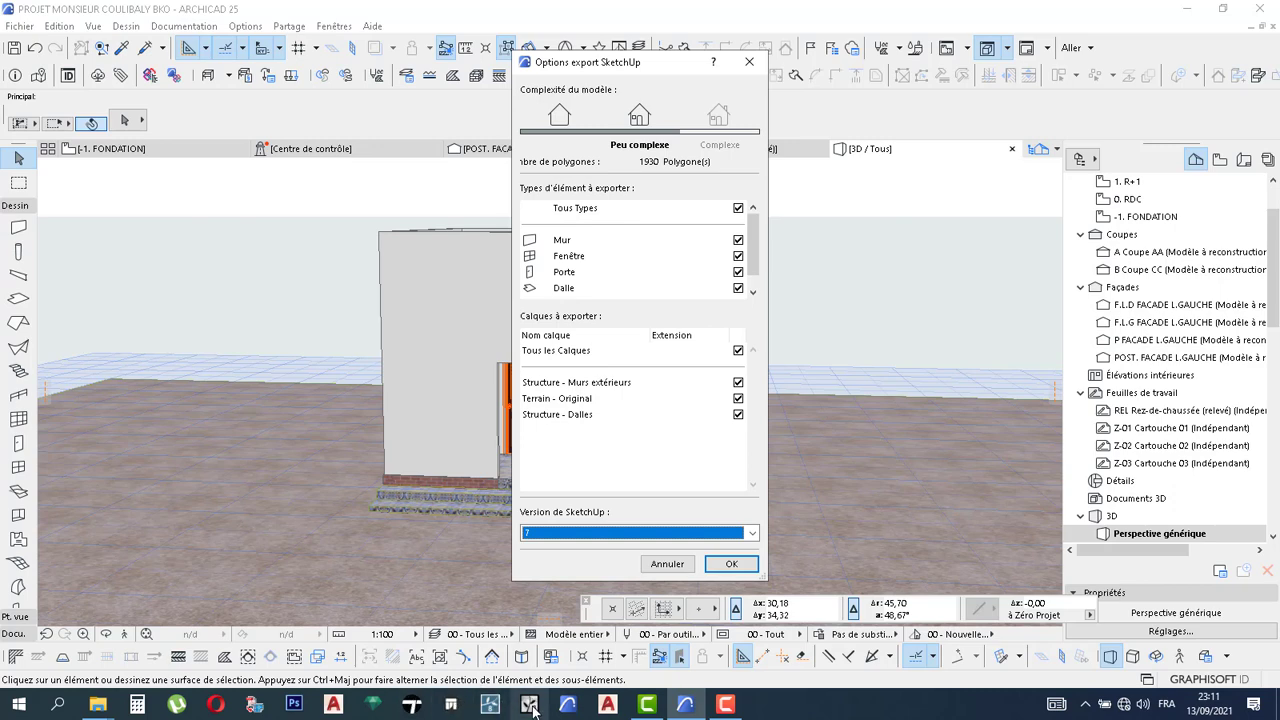
pyautogui.click(557, 533)
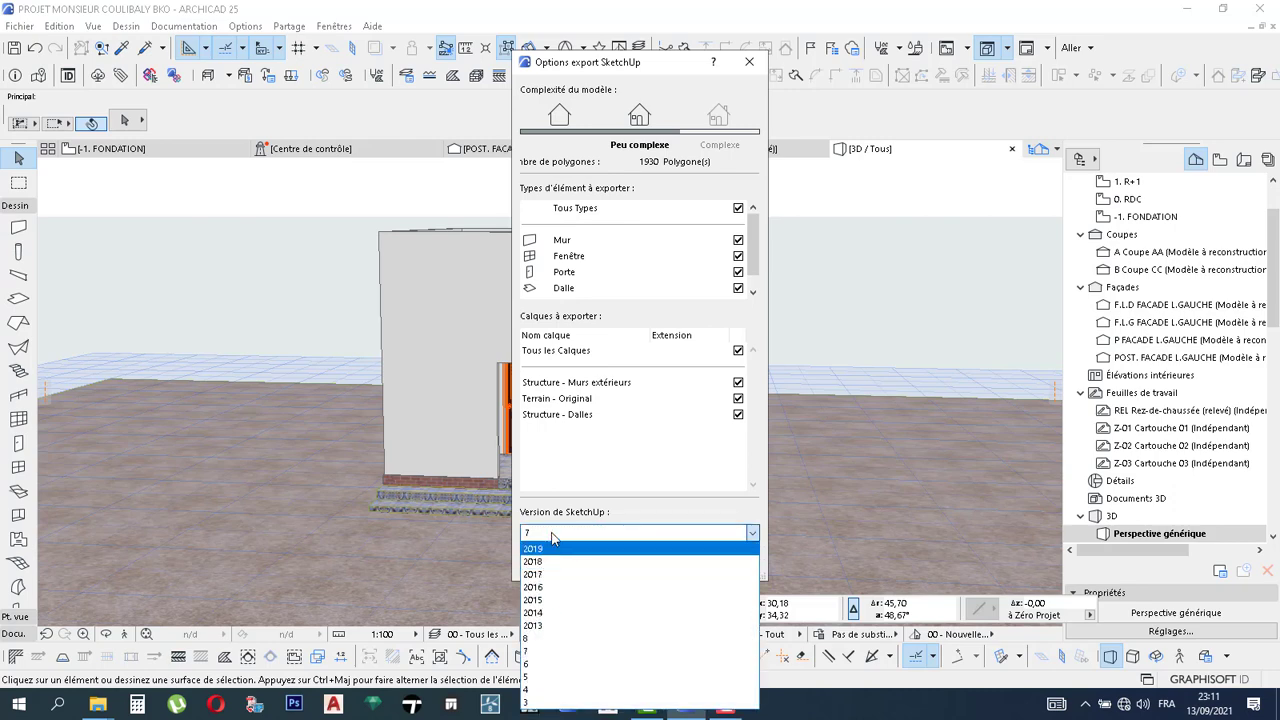
pyautogui.click(555, 534)
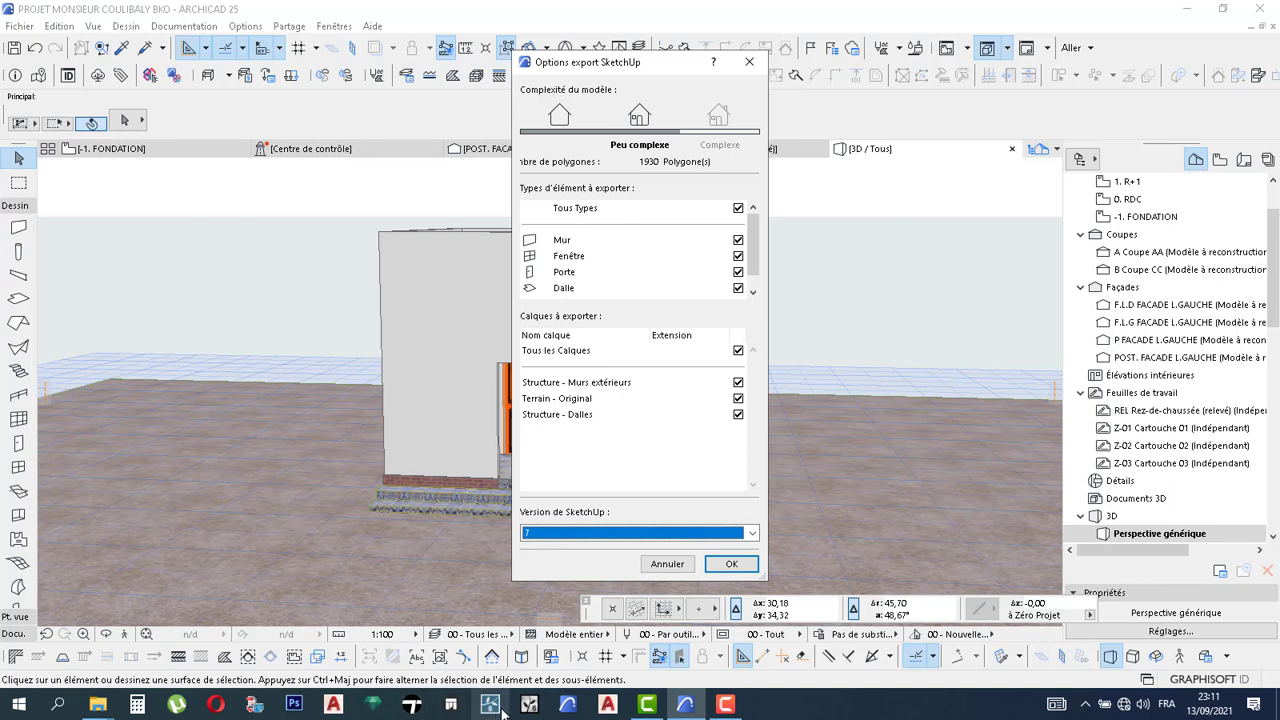
pyautogui.click(729, 565)
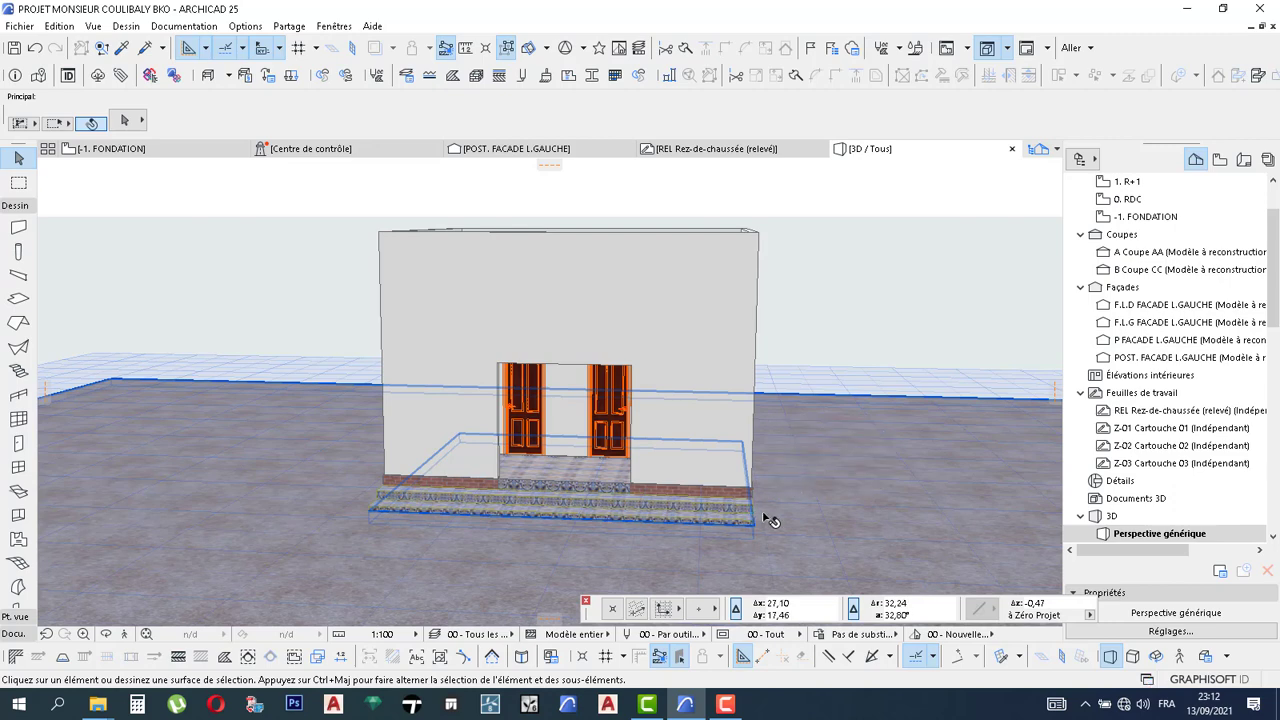
pyautogui.click(723, 705)
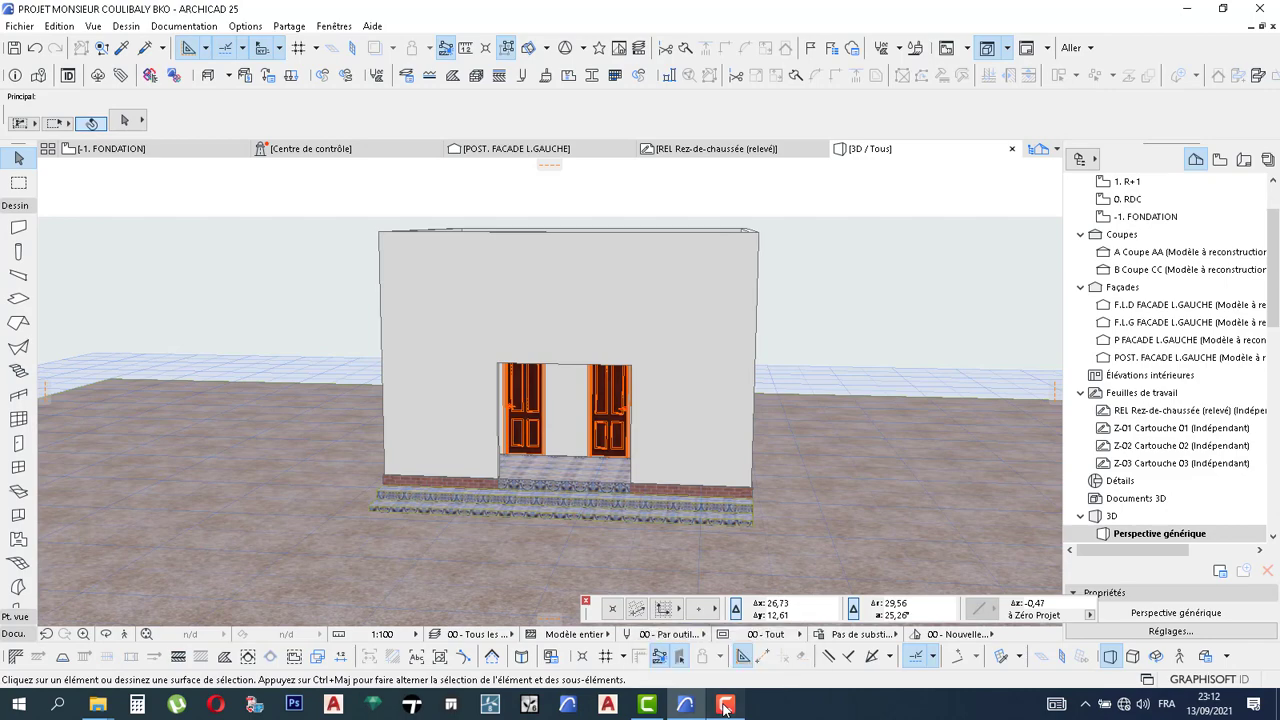